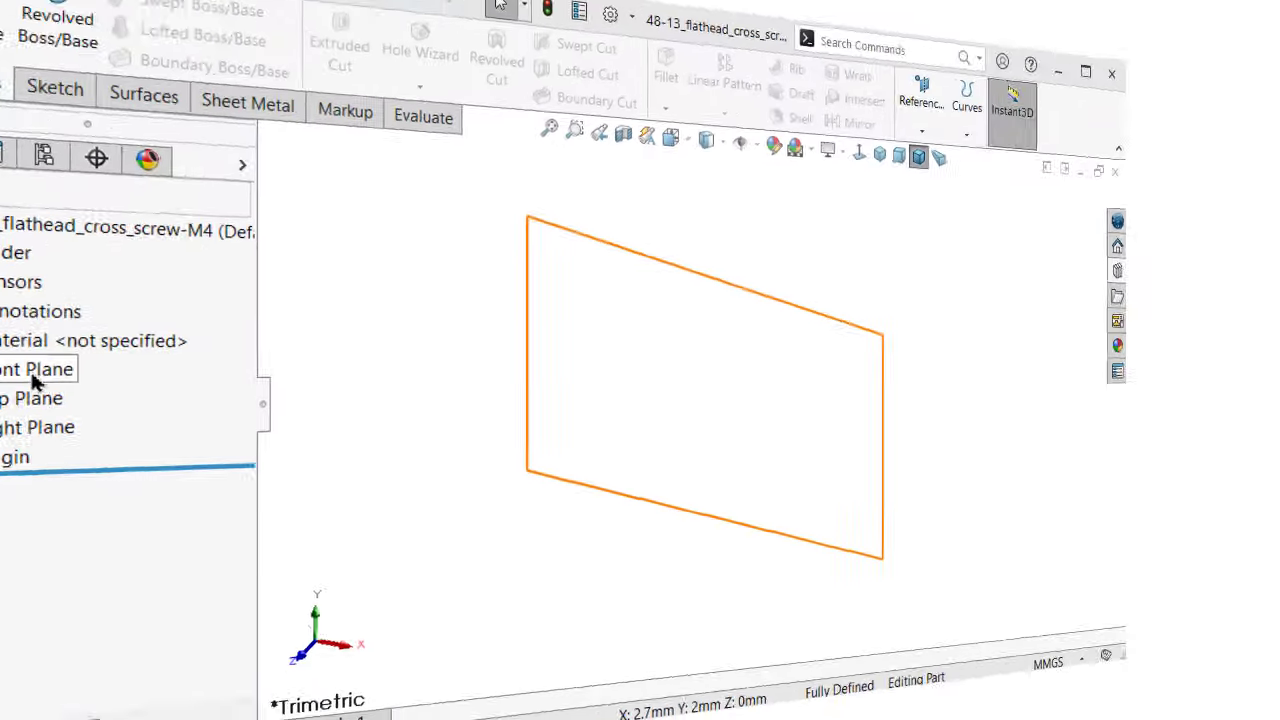
# Step: Start a sketch on the Front Plane and draw the long shank line and short end line
pyautogui.click(107, 338)
pyautogui.press('s')
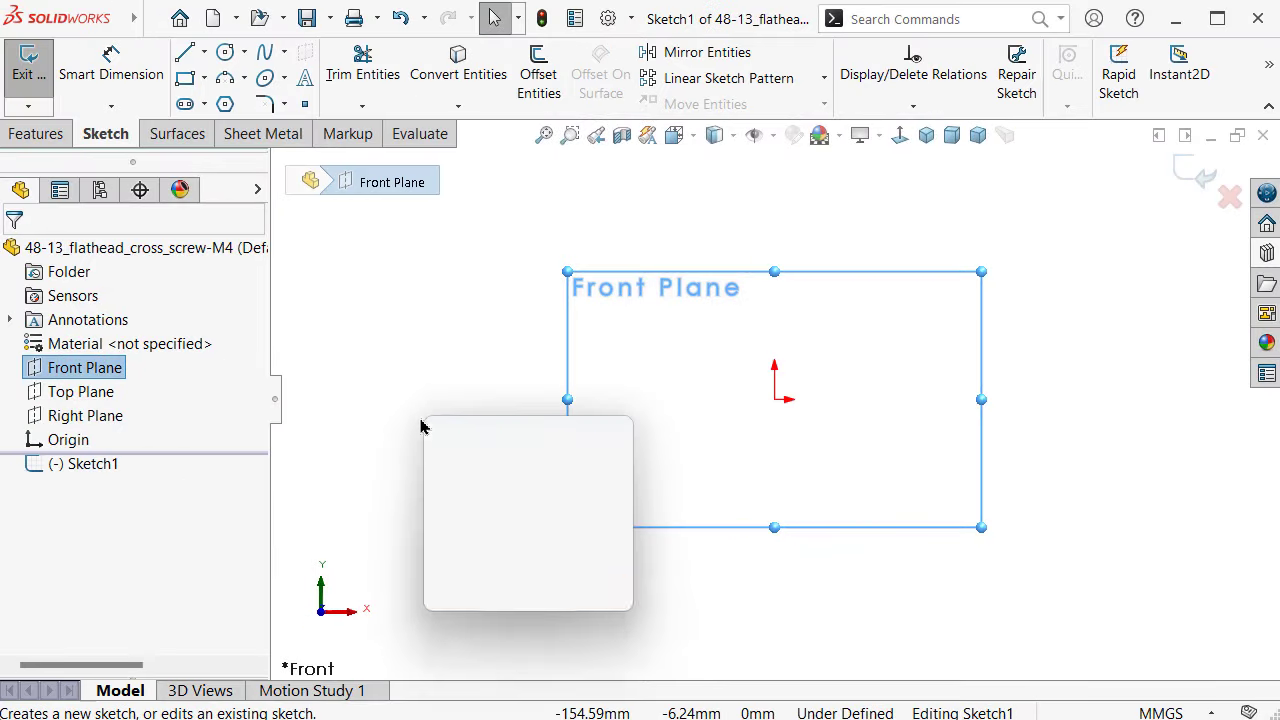
pyautogui.click(594, 443)
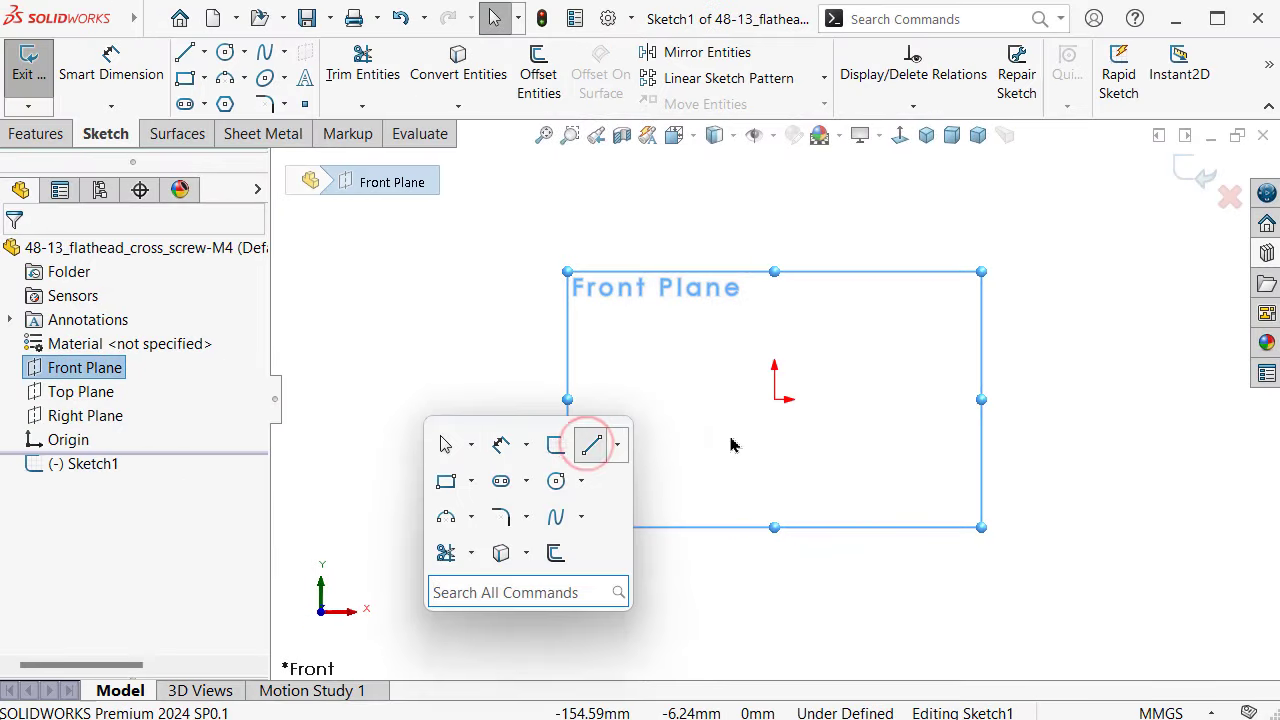
pyautogui.click(776, 399)
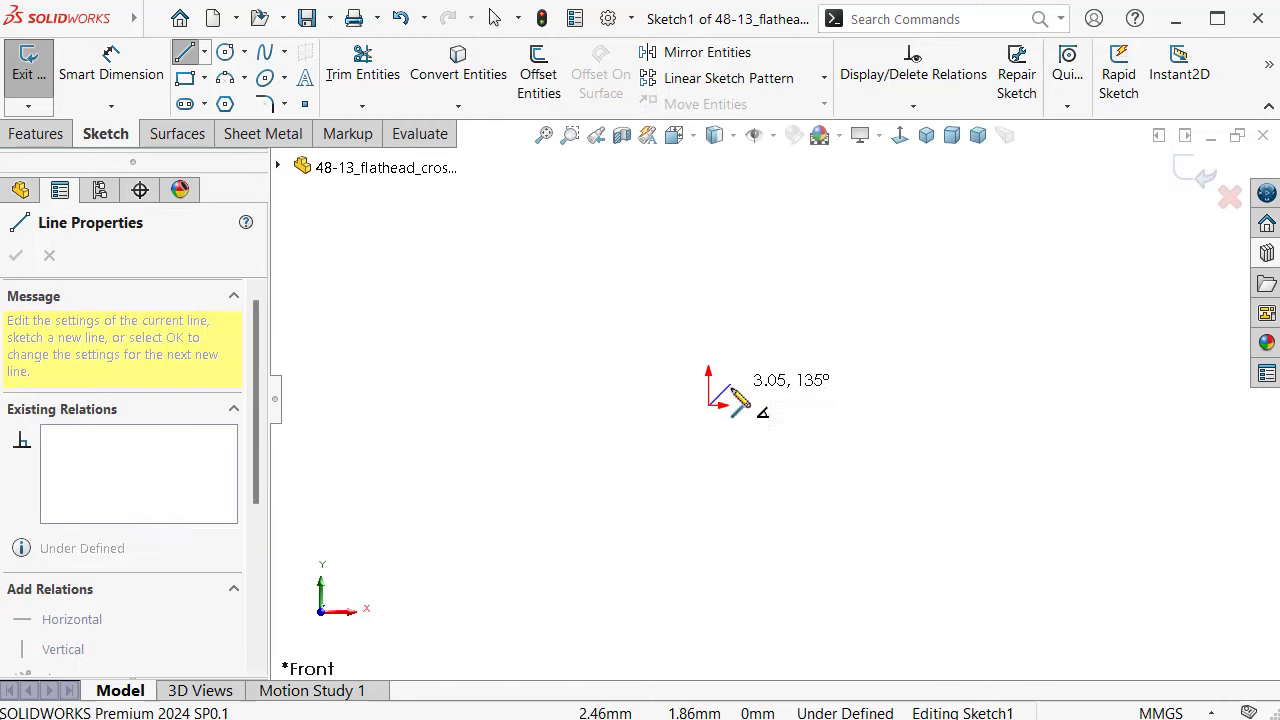
pyautogui.scroll(-3, 731, 391)
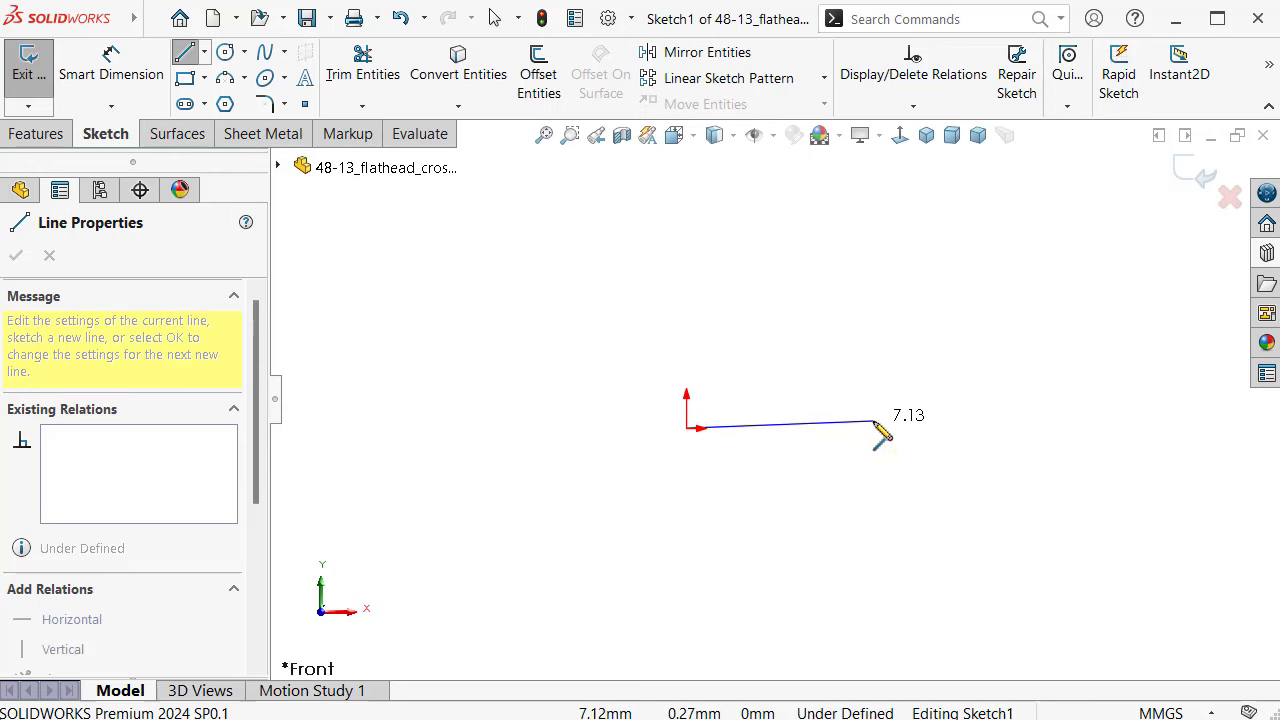
pyautogui.click(966, 428)
pyautogui.click(966, 398)
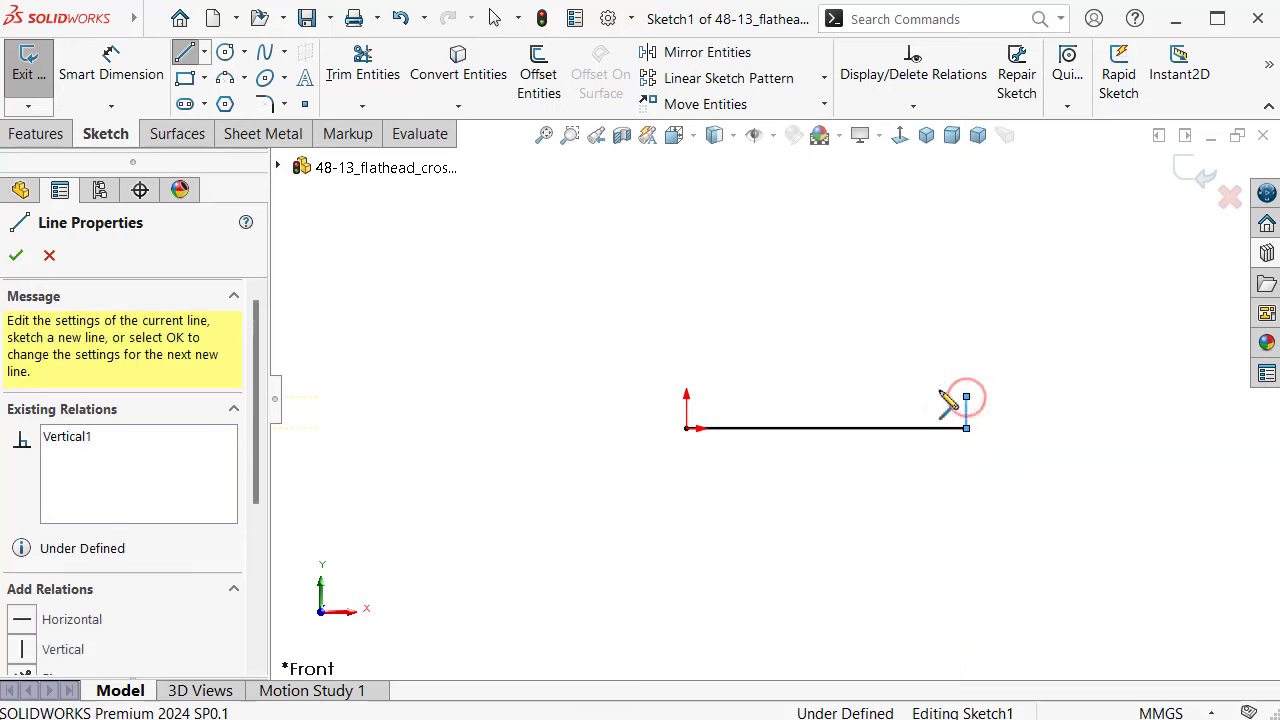
pyautogui.scroll(-3, 905, 377)
pyautogui.scroll(-1, 905, 377)
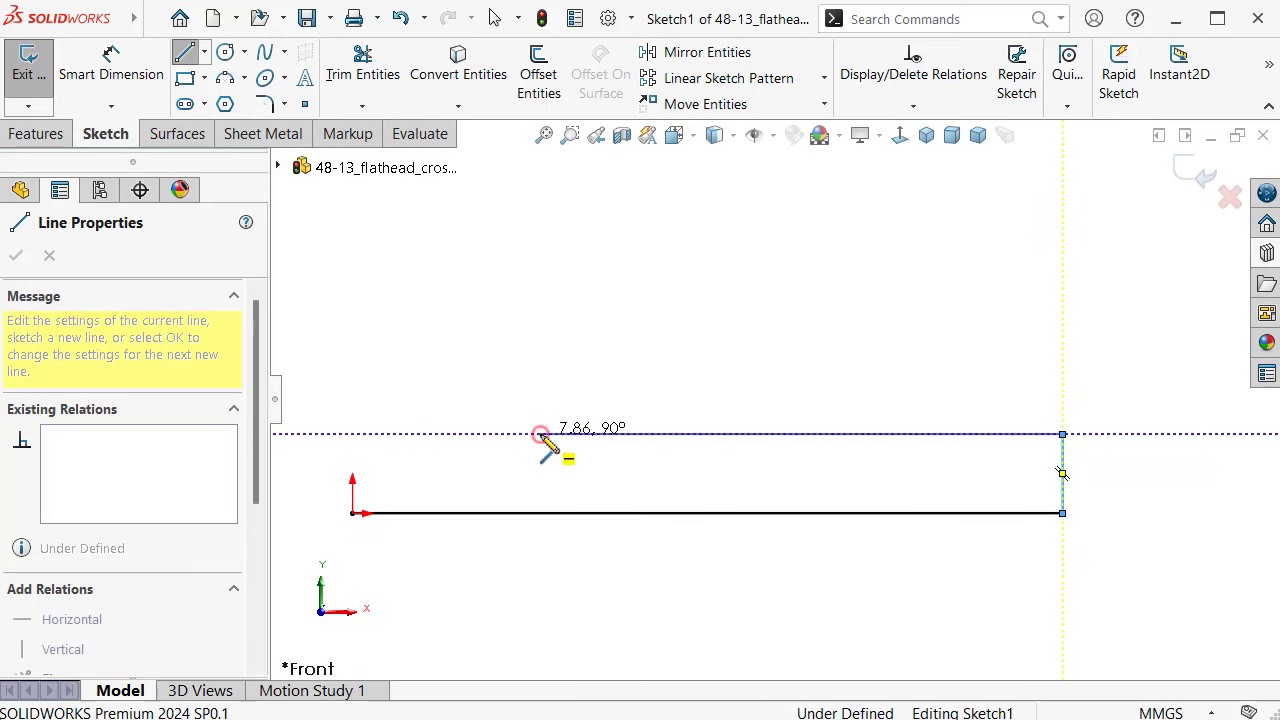
# Step: Draw the sloped countersink and flat head top, closing the profile back at the origin
pyautogui.click(540, 434)
pyautogui.click(421, 300)
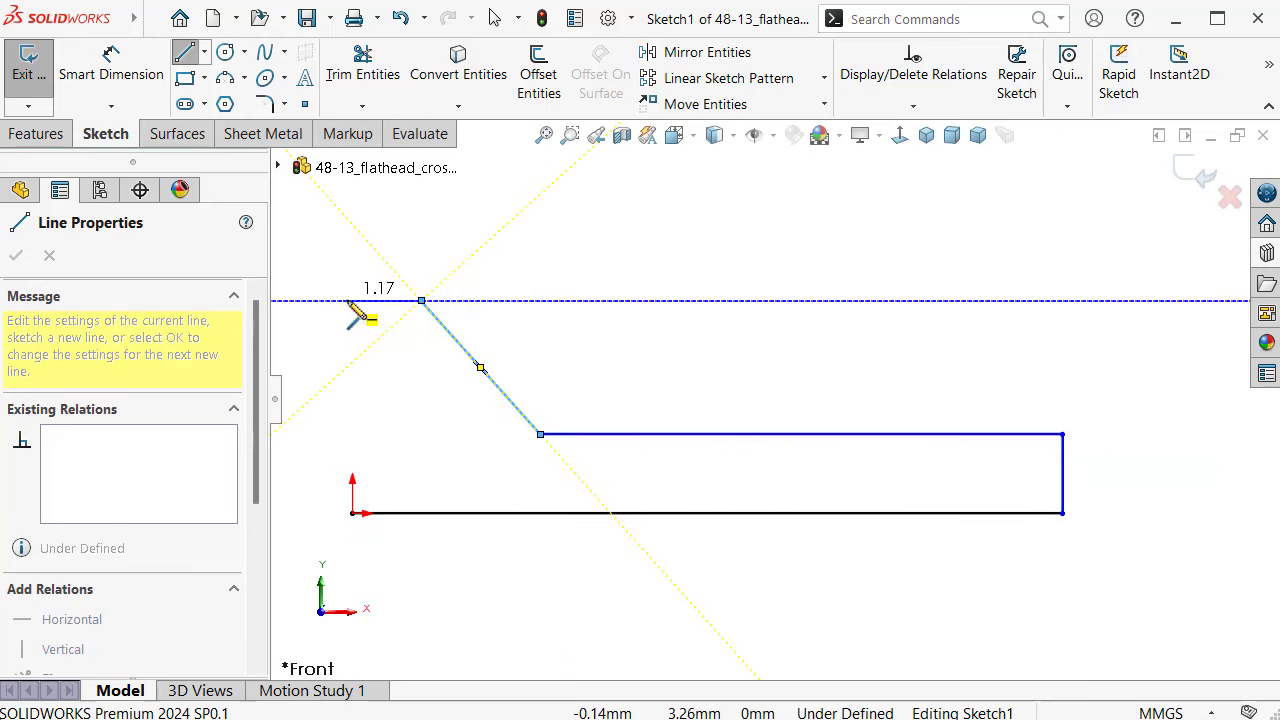
pyautogui.click(350, 301)
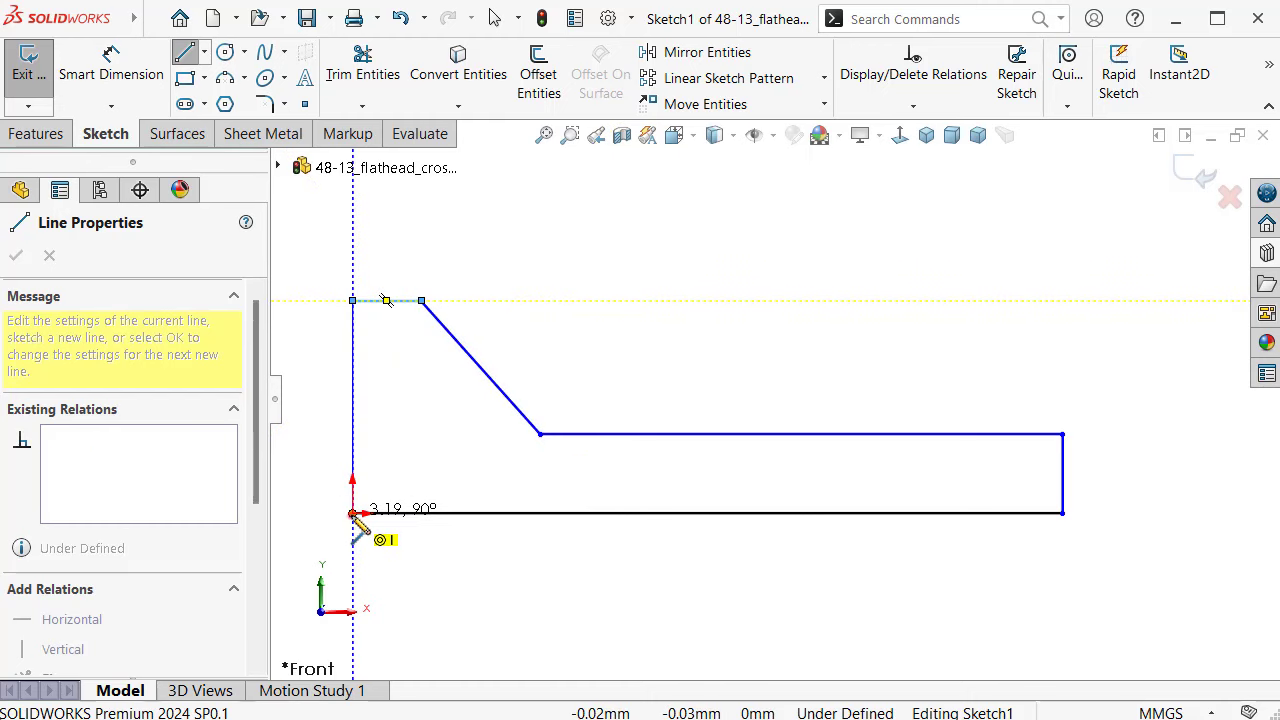
pyautogui.click(352, 513)
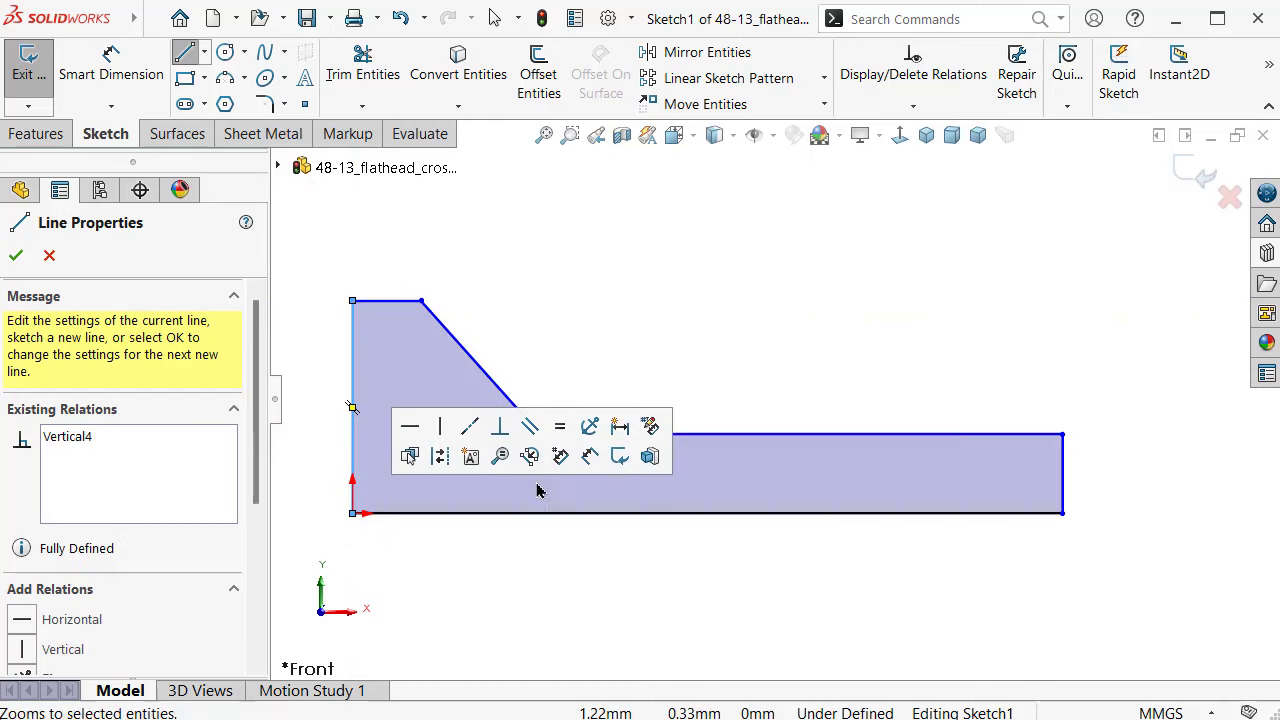
pyautogui.click(589, 456)
# Step: Dimension the bottom line to 12 mm and the right end edge to 2 mm
pyautogui.click(625, 513)
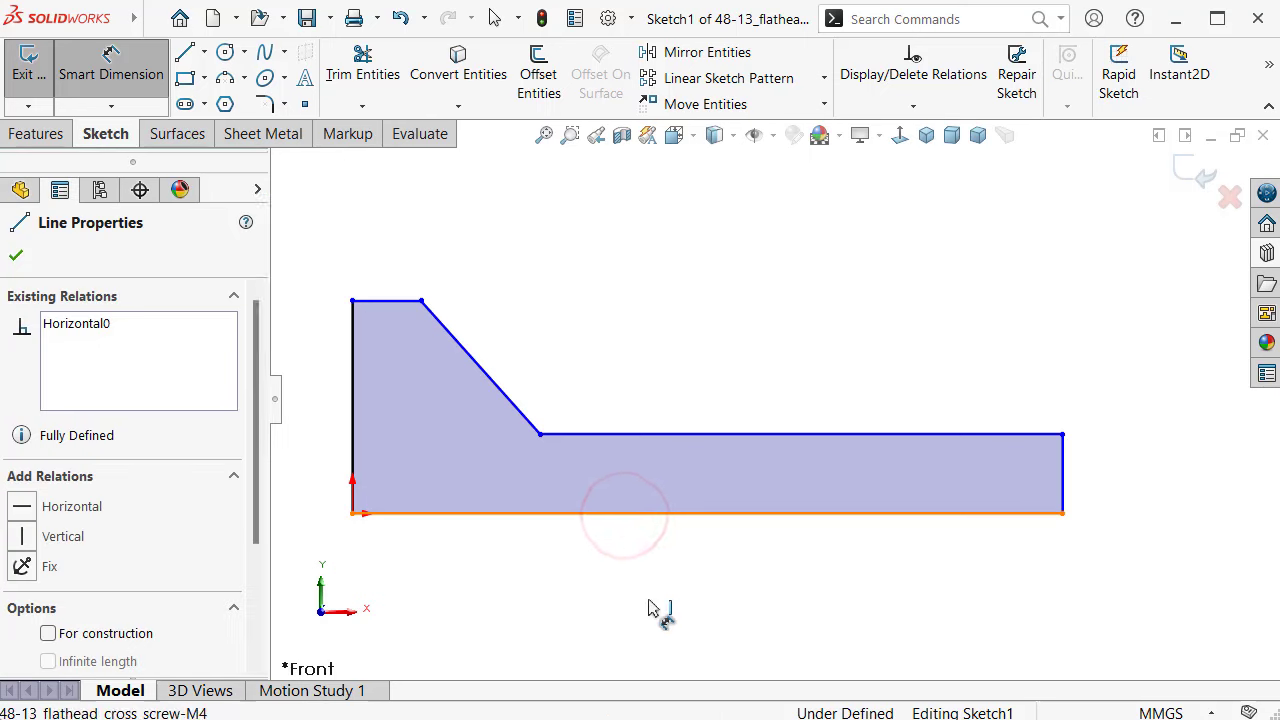
pyautogui.scroll(1, 655, 606)
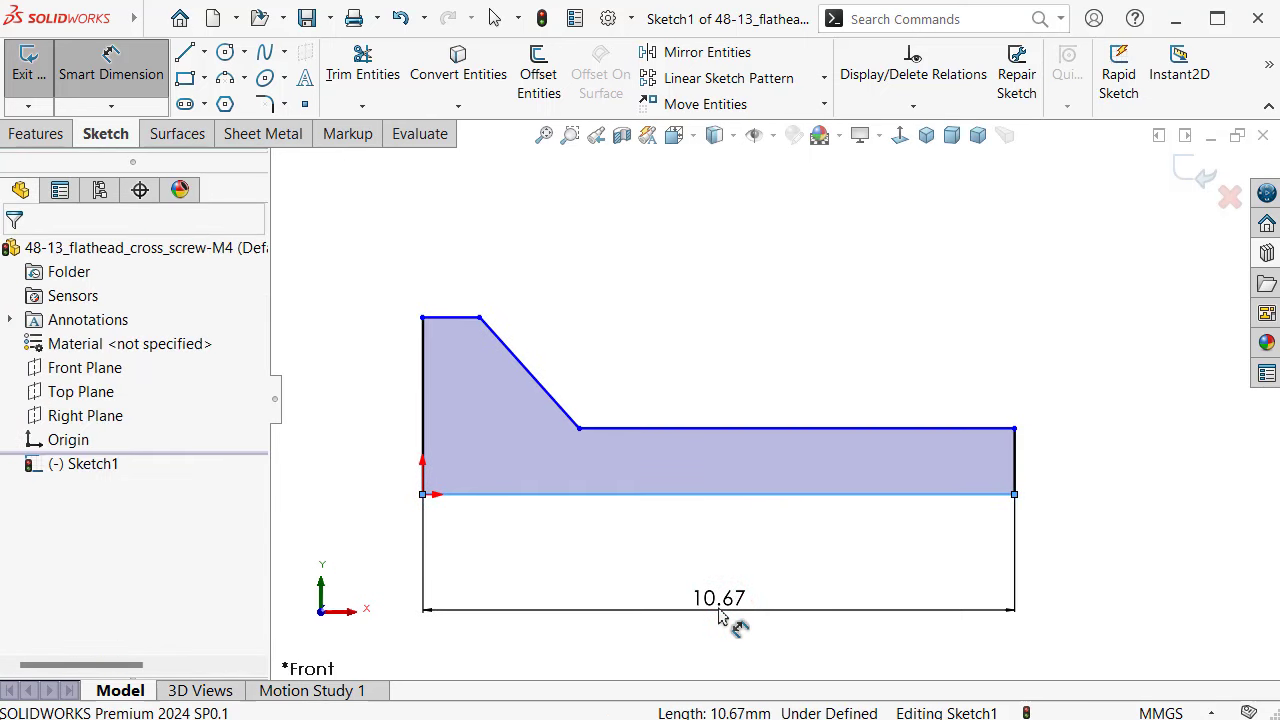
pyautogui.click(718, 615)
pyautogui.write('12')
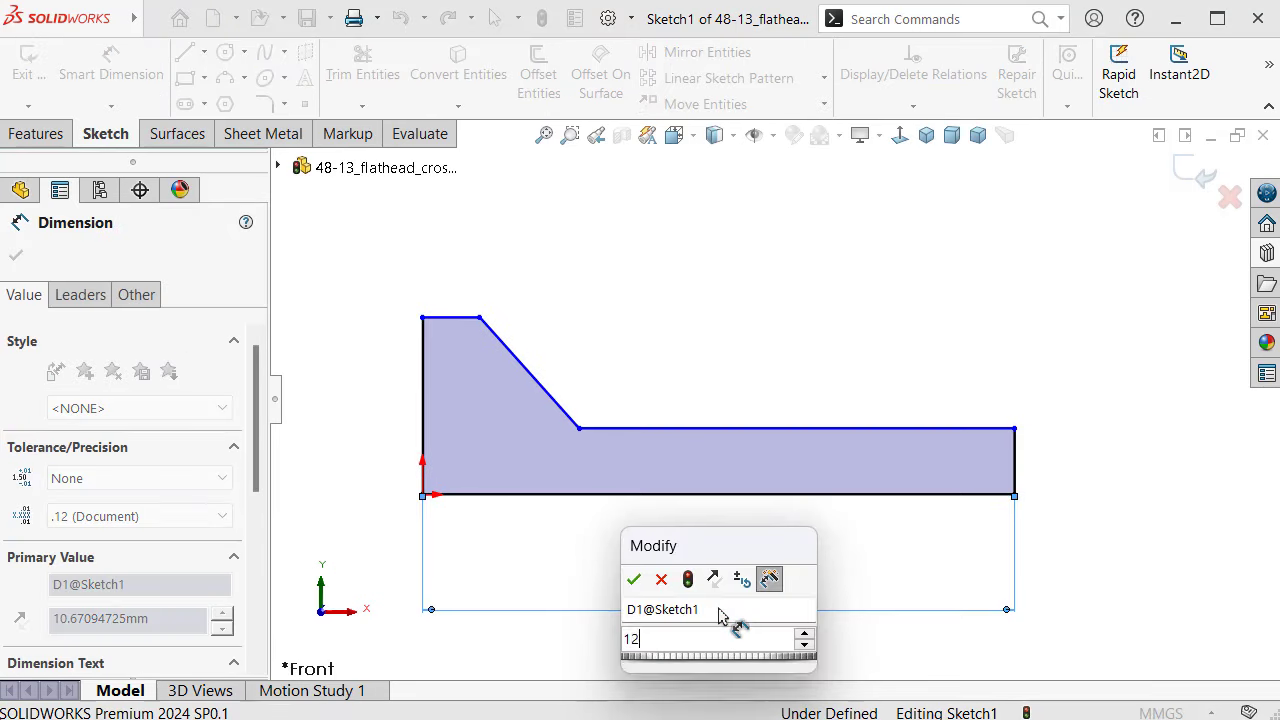
pyautogui.press('Return')
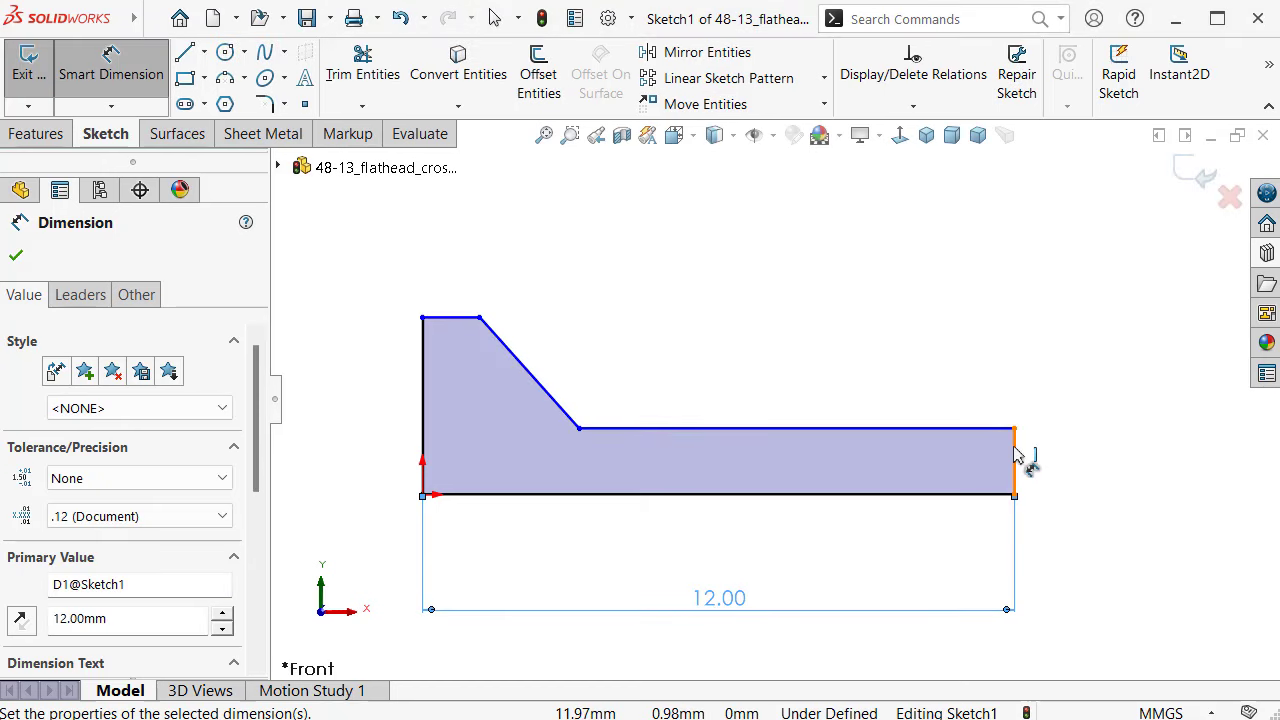
pyautogui.click(1015, 452)
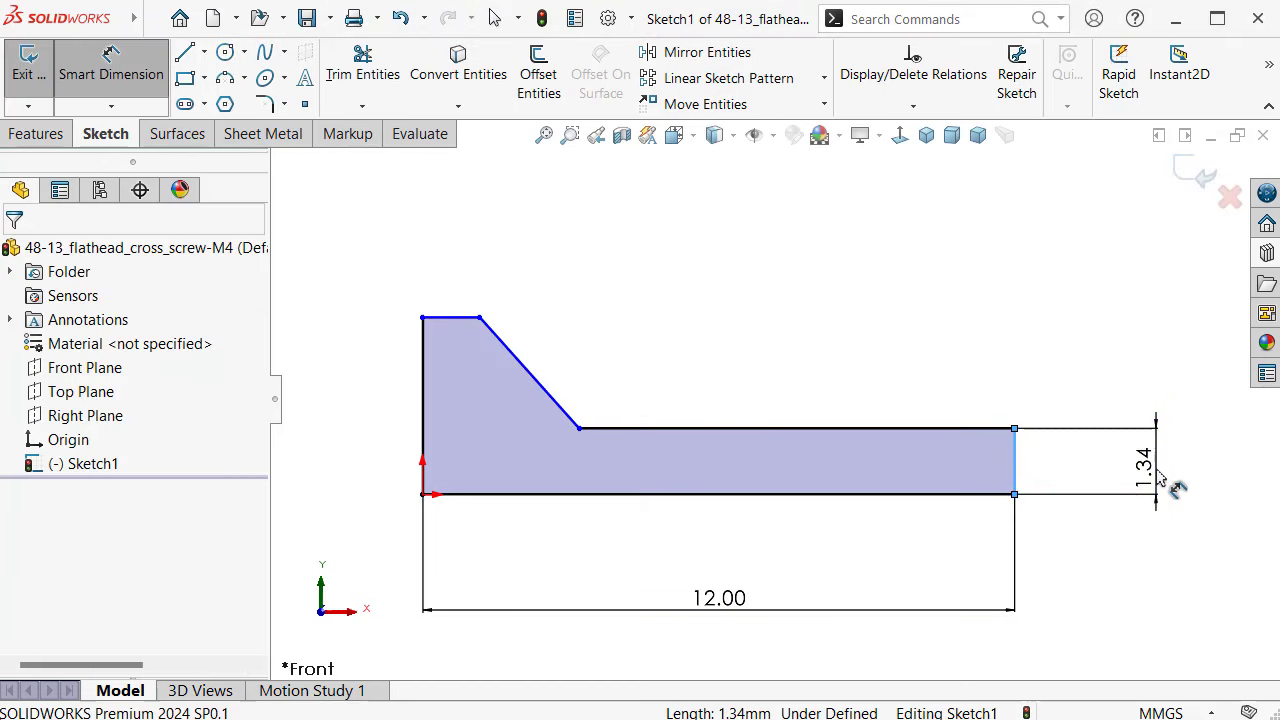
pyautogui.click(1160, 480)
pyautogui.write('2')
pyautogui.press('Return')
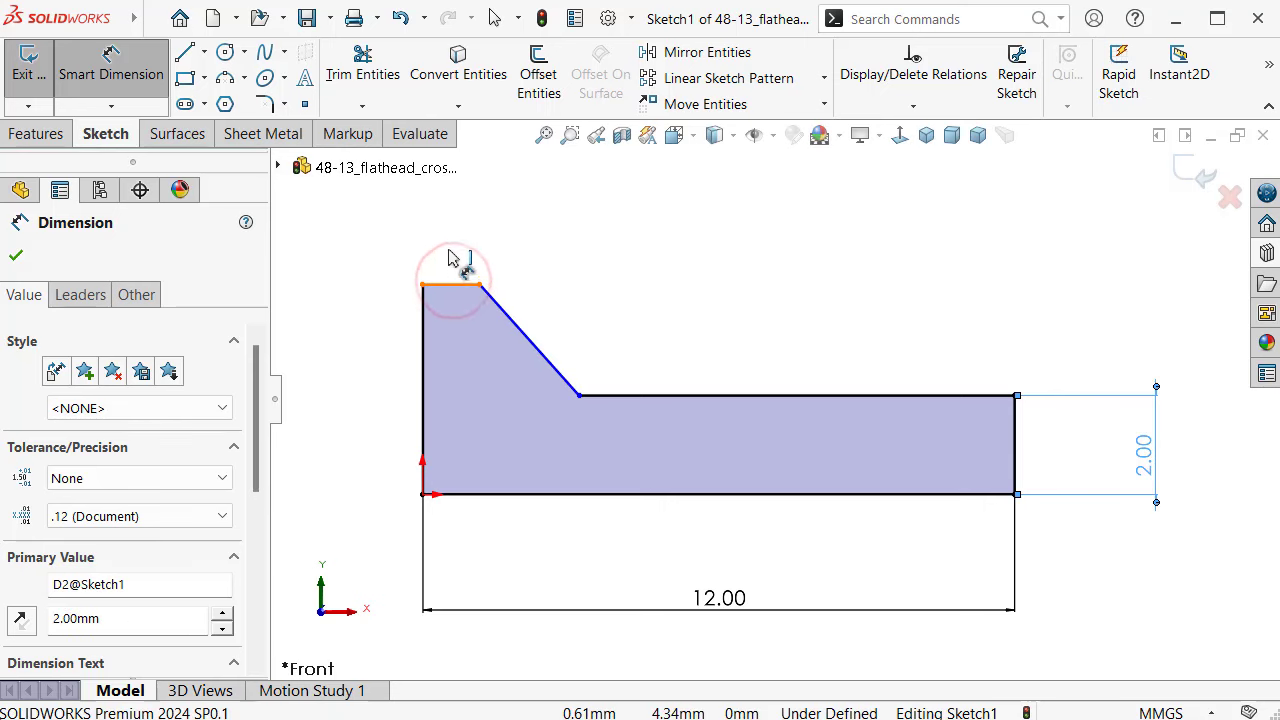
# Step: Dimension the flat head top to 0.5 mm and the left edge height to 4.25 mm
pyautogui.click(455, 287)
pyautogui.click(445, 230)
pyautogui.write('0.5')
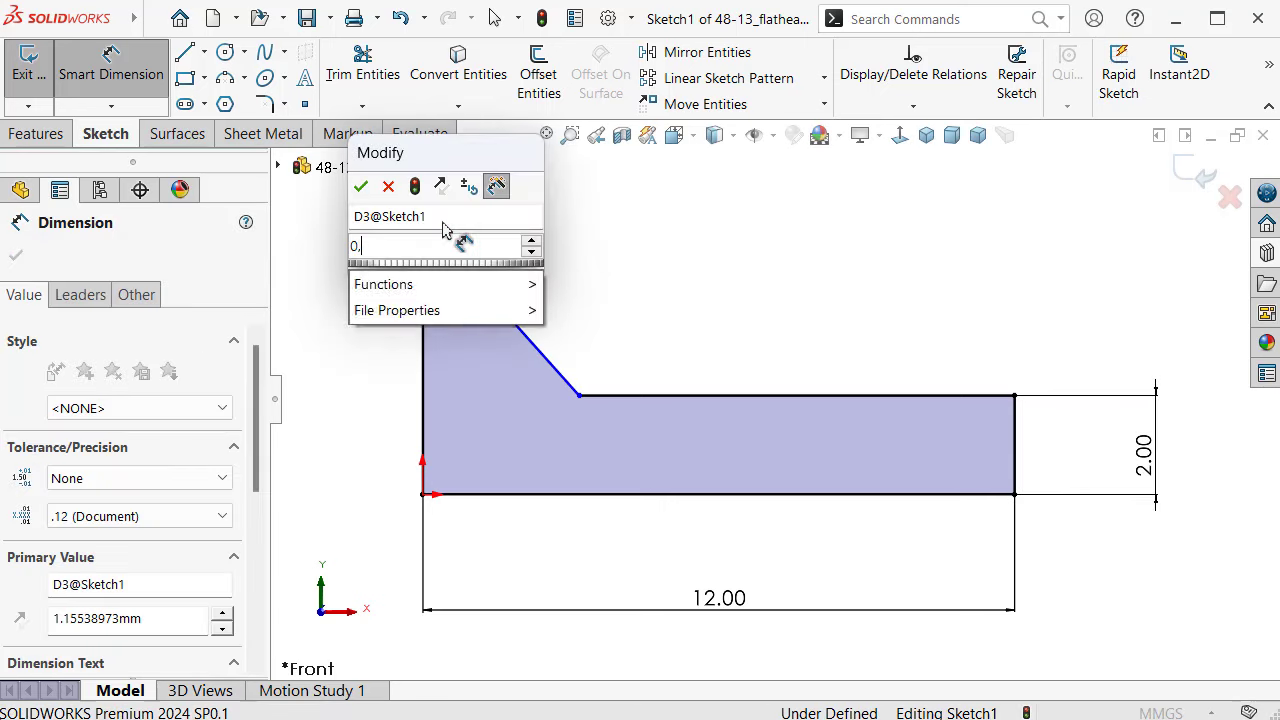
pyautogui.press('Return')
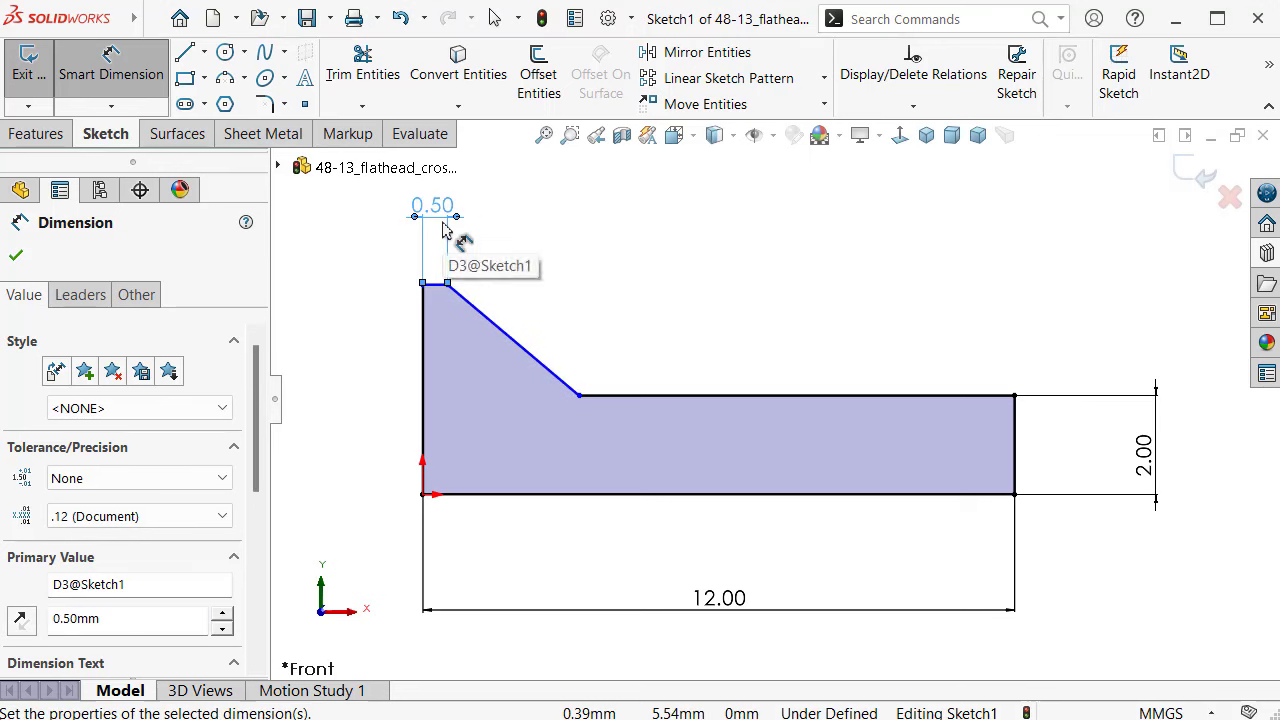
pyautogui.click(423, 374)
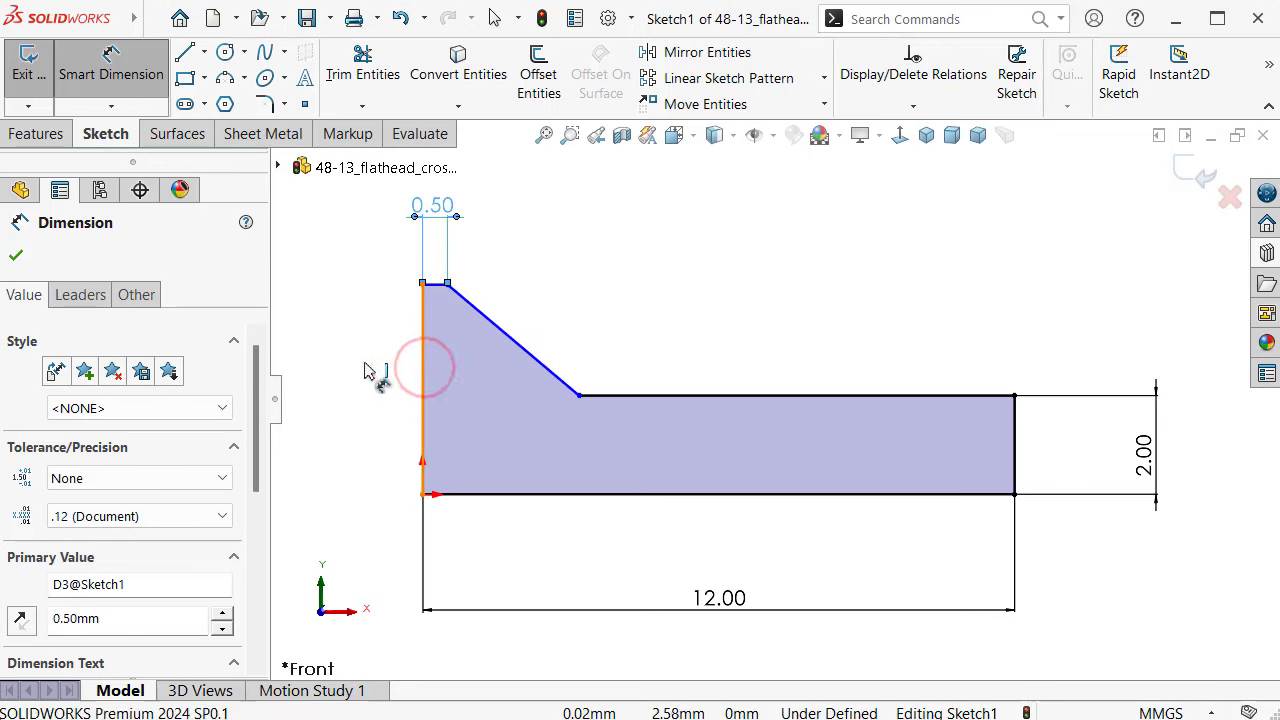
pyautogui.click(333, 366)
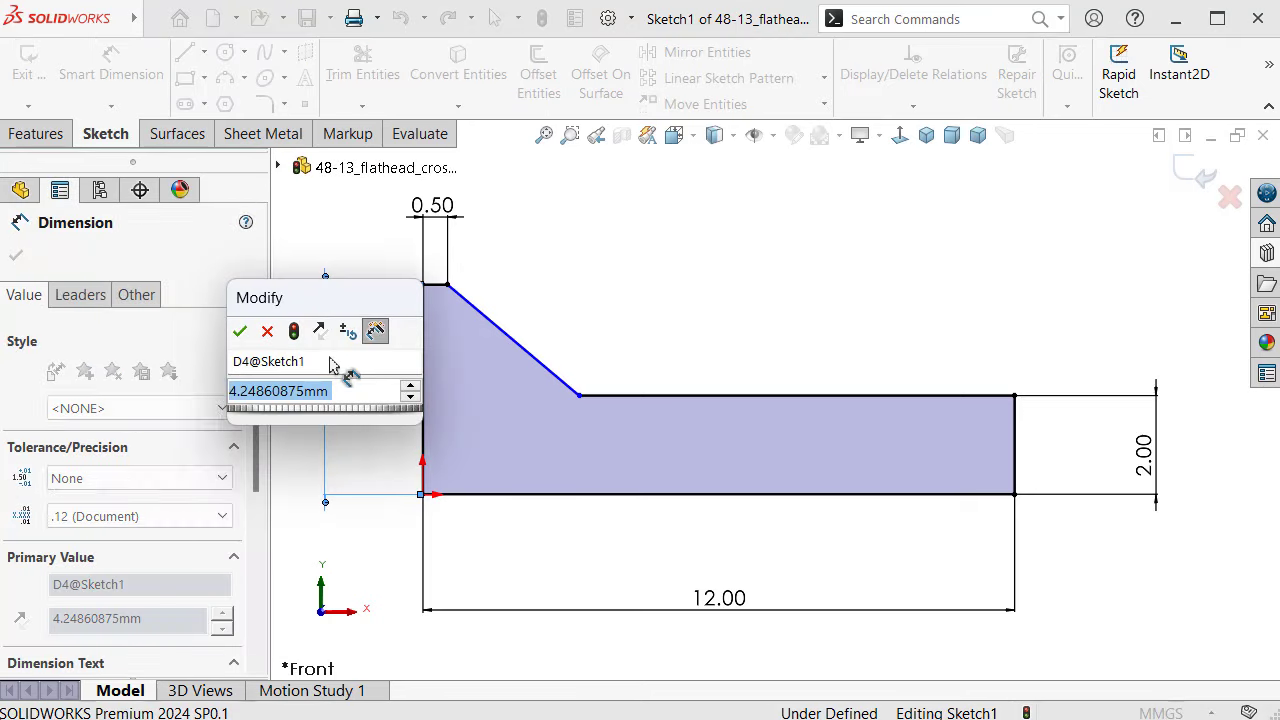
pyautogui.write('4.25')
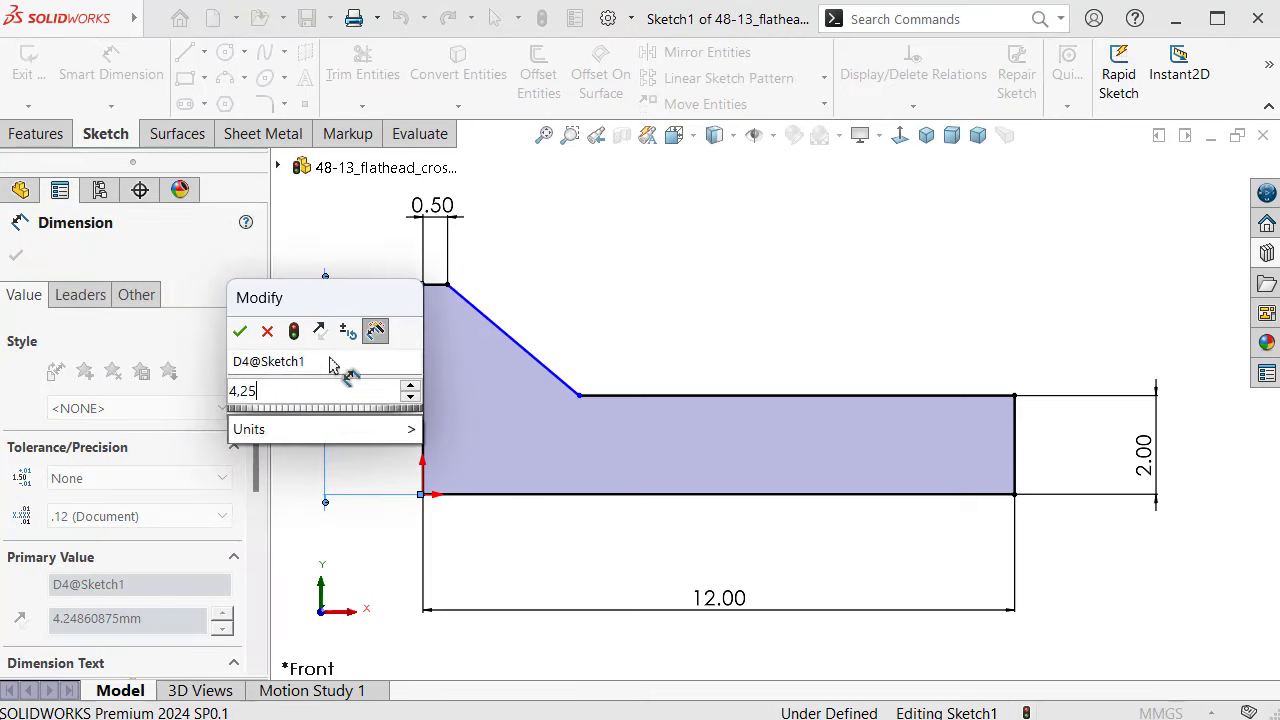
pyautogui.press('Return')
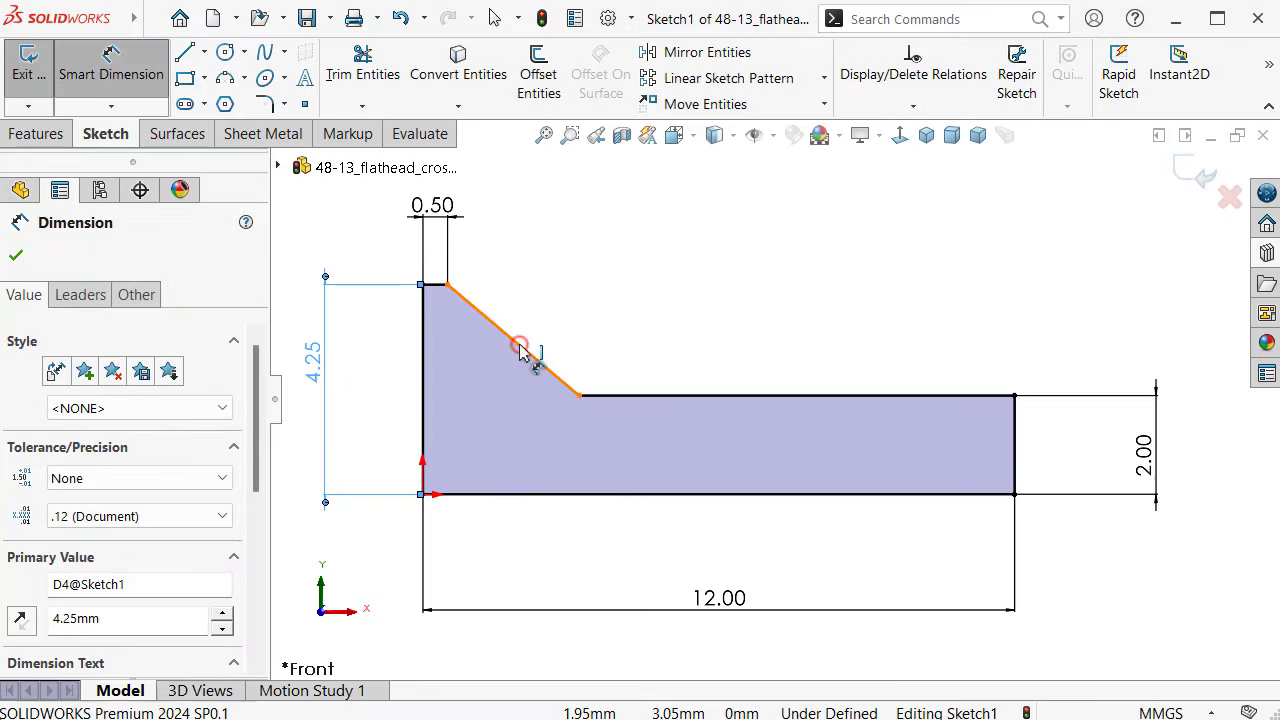
# Step: Add a 45° angle between the countersink slope and the left edge
pyautogui.click(523, 350)
pyautogui.click(422, 368)
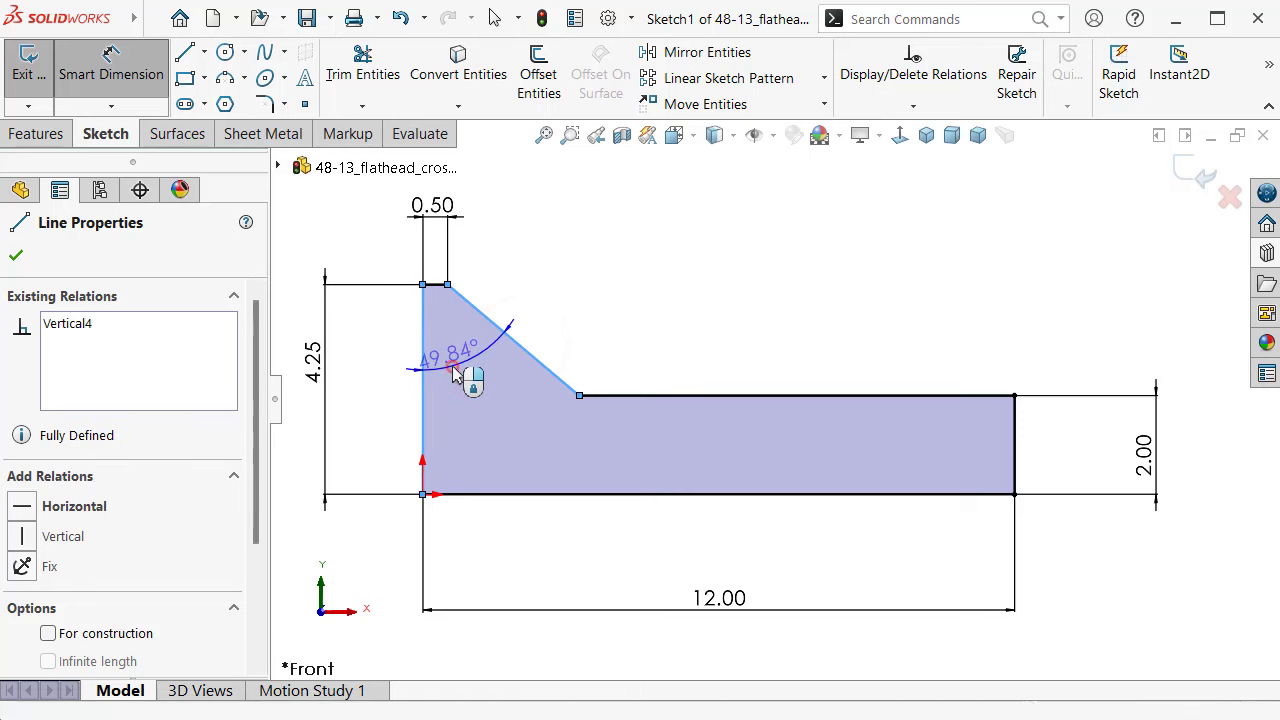
pyautogui.click(455, 370)
pyautogui.write('45')
pyautogui.press('Return')
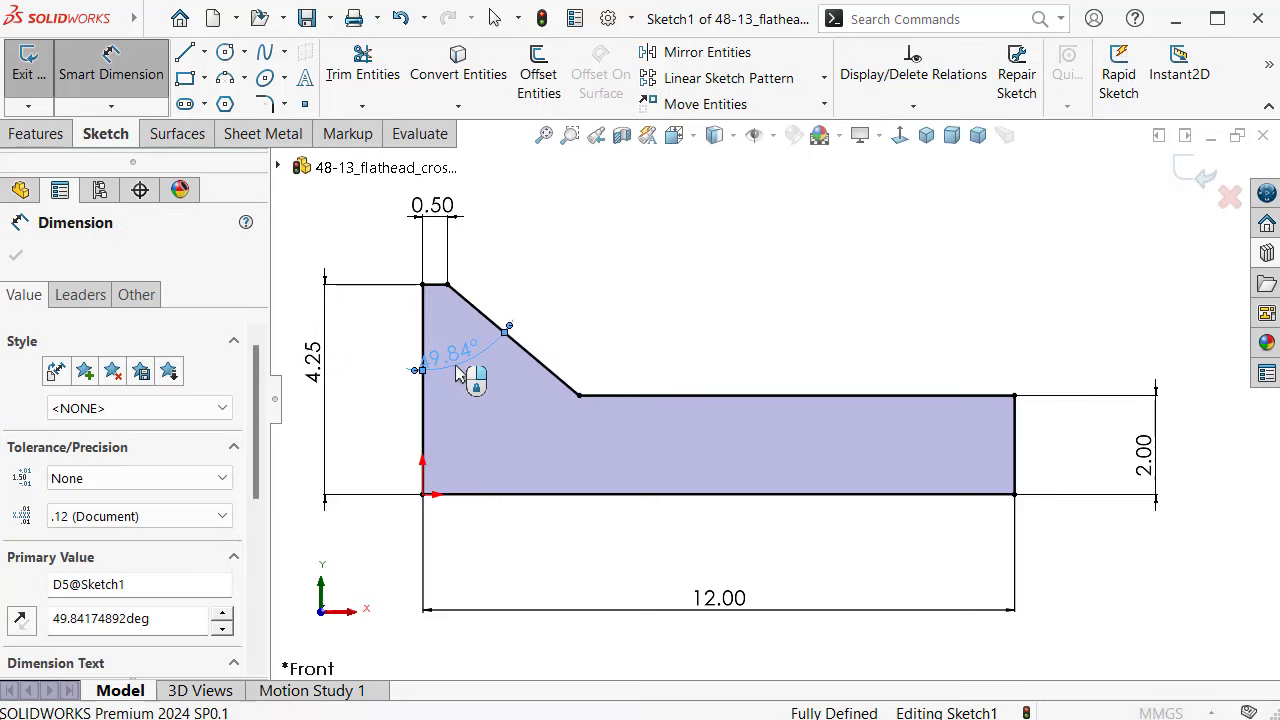
pyautogui.click(636, 302)
pyautogui.scroll(-3, 540, 350)
# Step: Round the corner where the countersink meets the shank with a 1 mm sketch fillet
pyautogui.scroll(-2, 528, 363)
pyautogui.press('s')
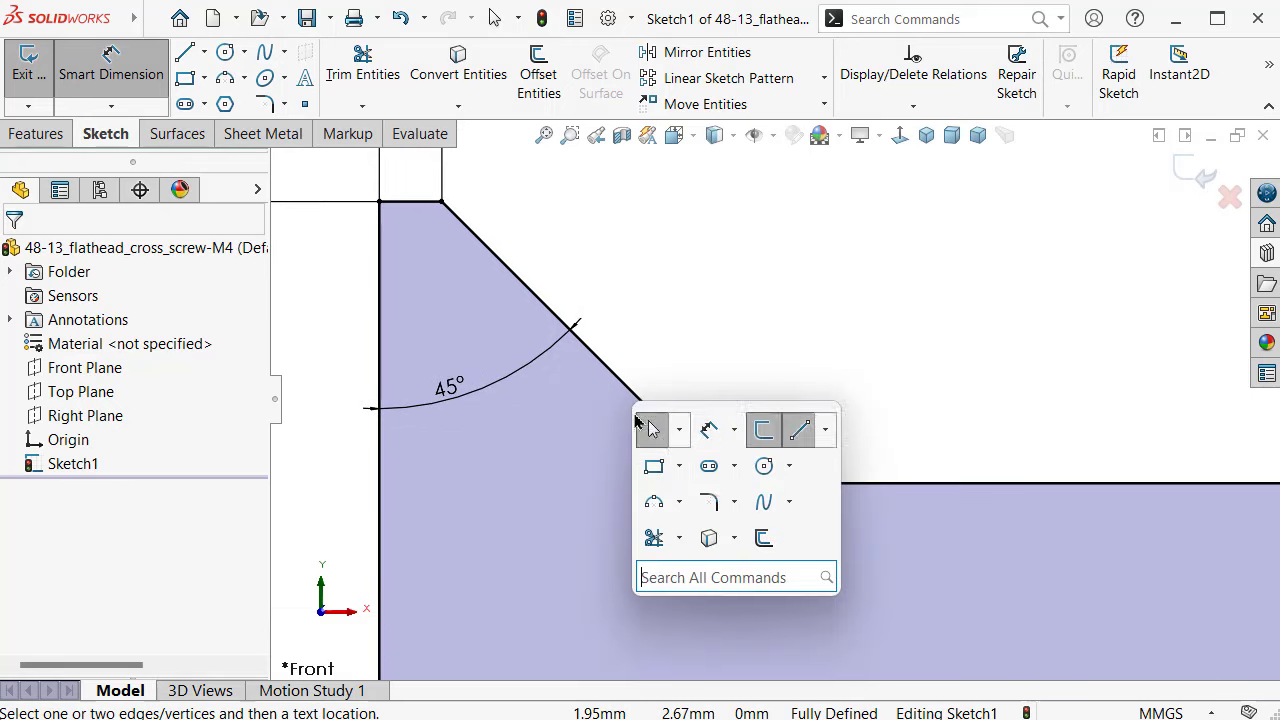
pyautogui.click(705, 510)
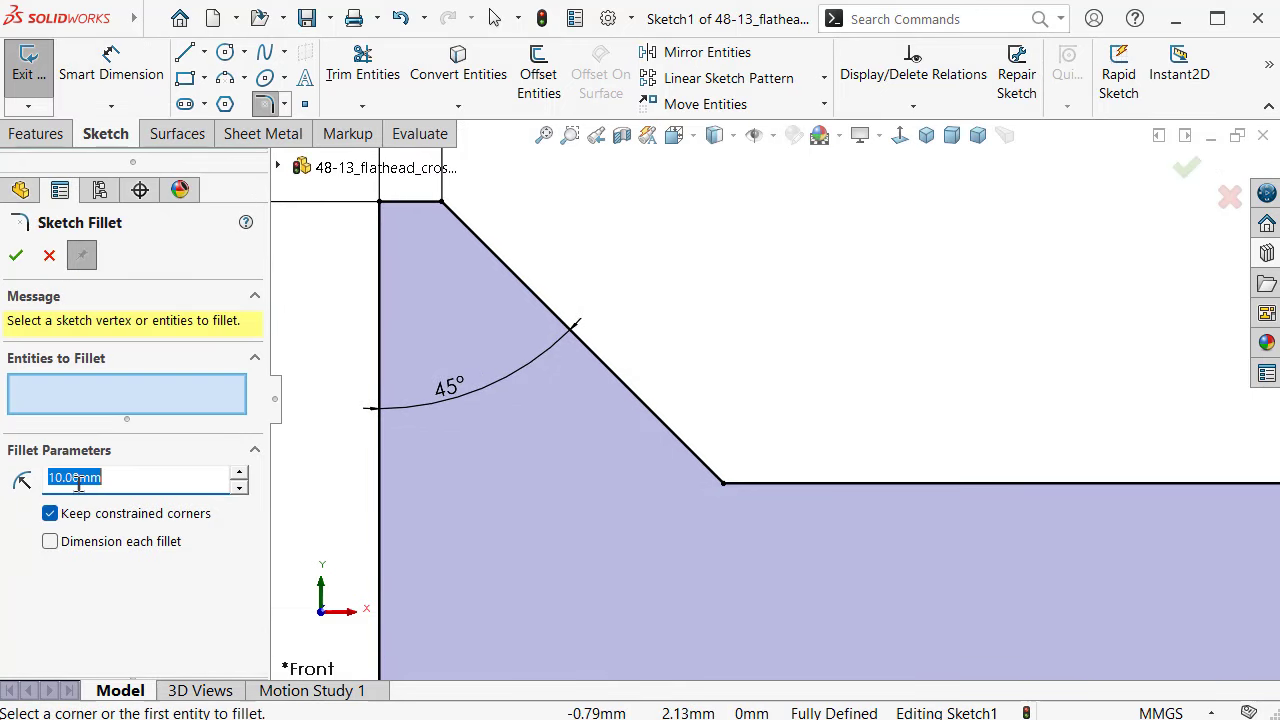
pyautogui.write('1')
pyautogui.click(899, 298)
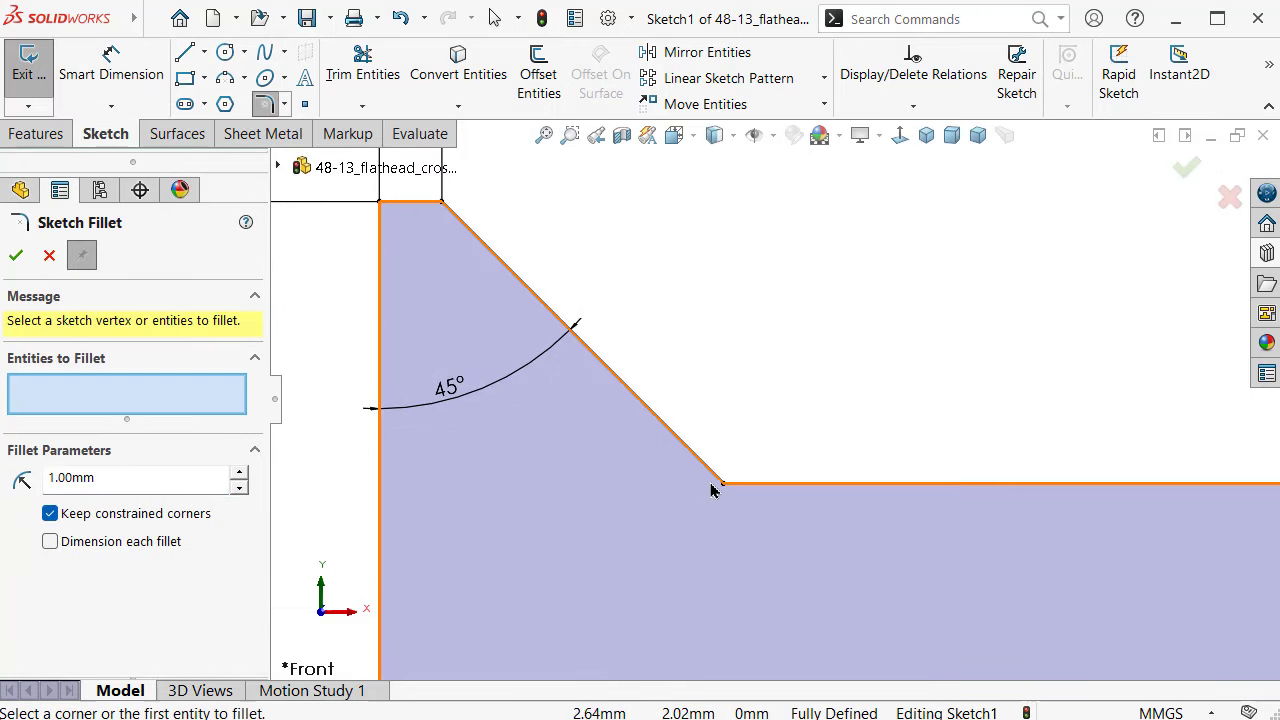
pyautogui.click(724, 484)
pyautogui.scroll(3, 794, 385)
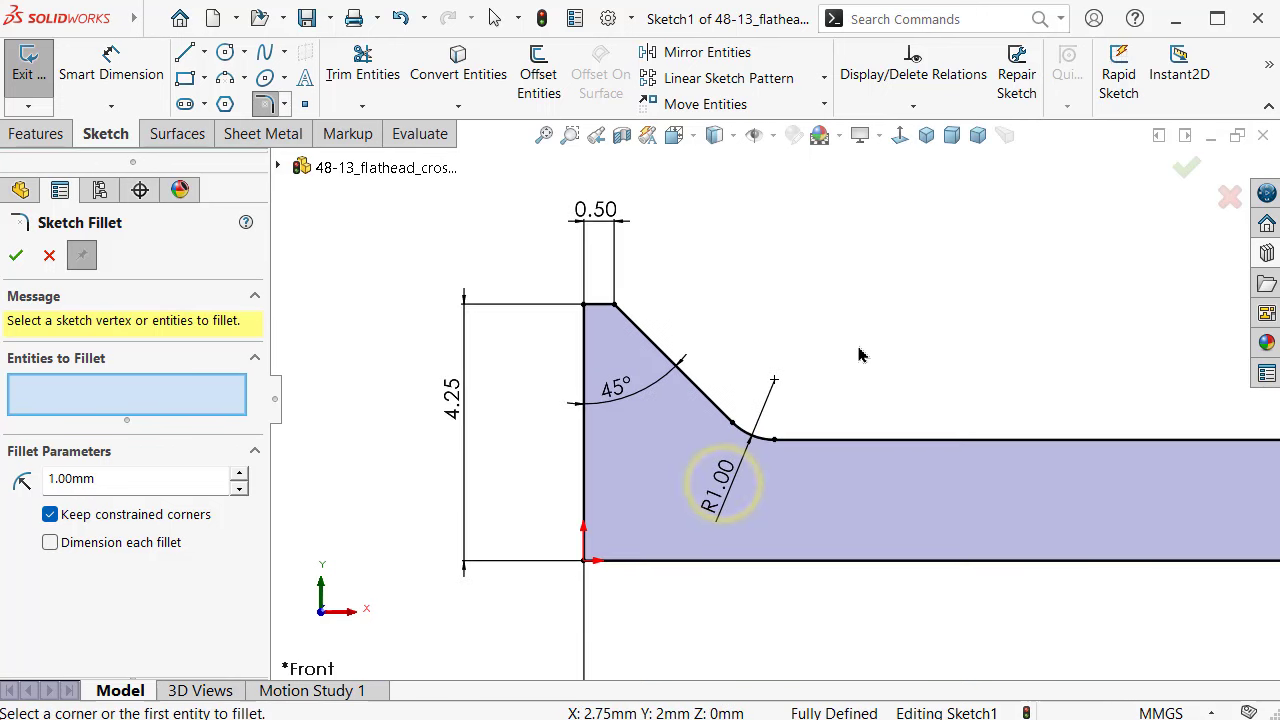
pyautogui.press('Escape')
pyautogui.scroll(-2, 898, 418)
# Step: Chamfer the top-right corner with a 0.25 mm equal-distance chamfer and exit the sketch
pyautogui.press('s')
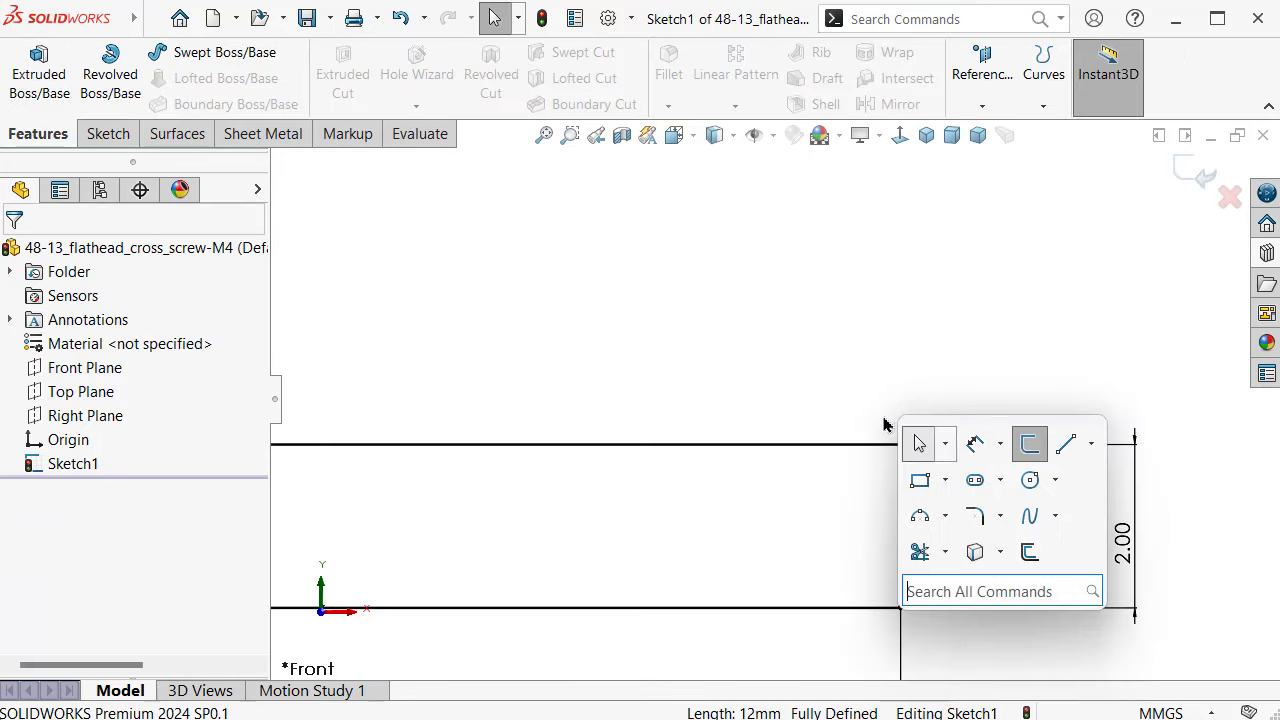
pyautogui.click(1001, 518)
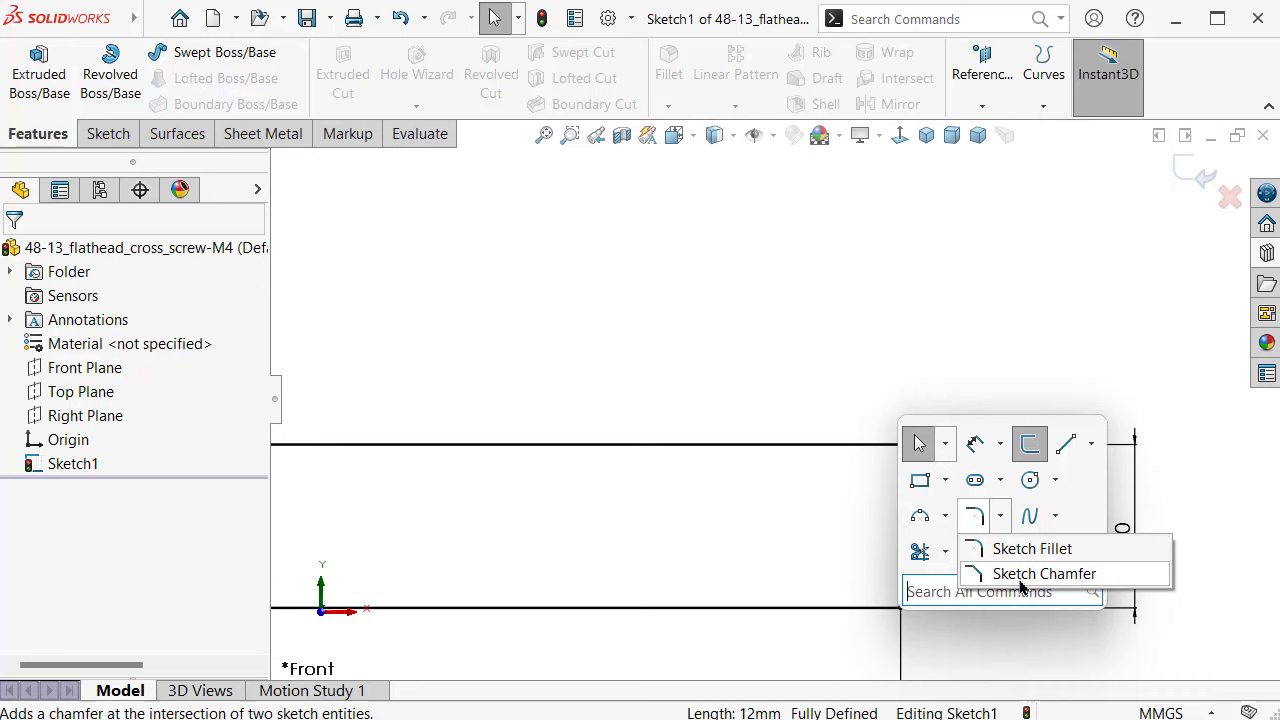
pyautogui.click(1020, 577)
pyautogui.write('0,25')
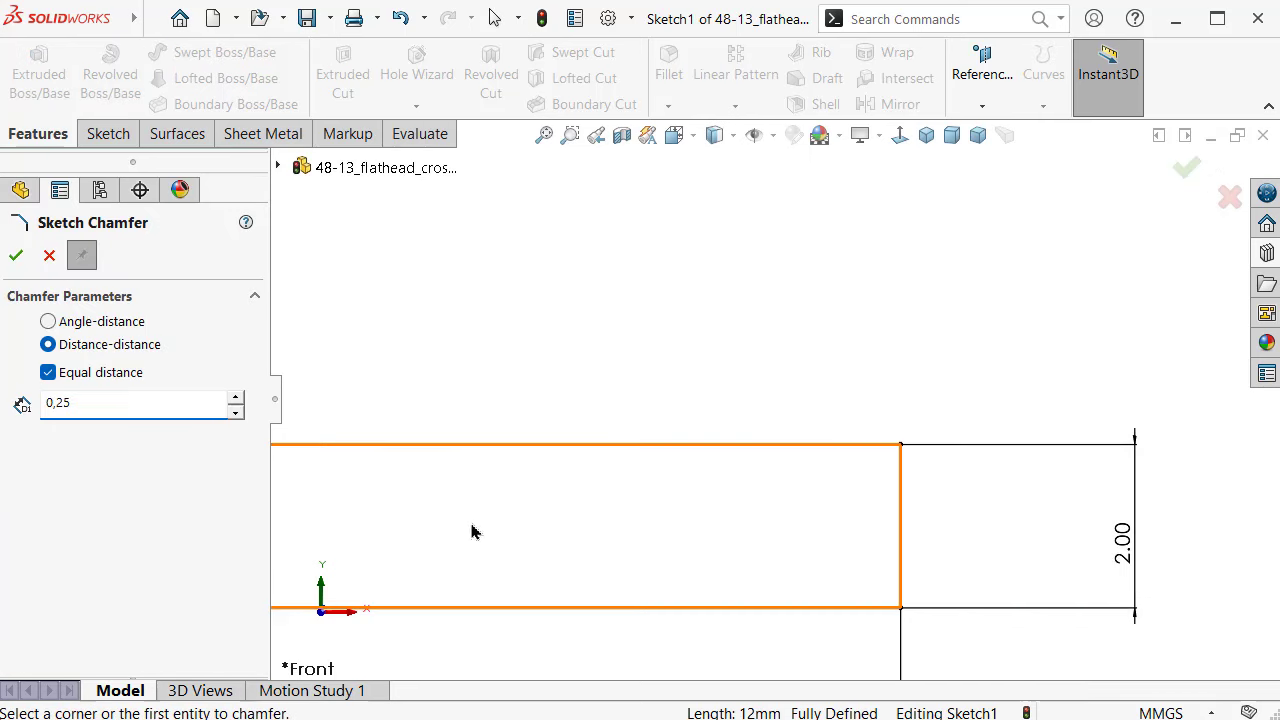
pyautogui.click(664, 310)
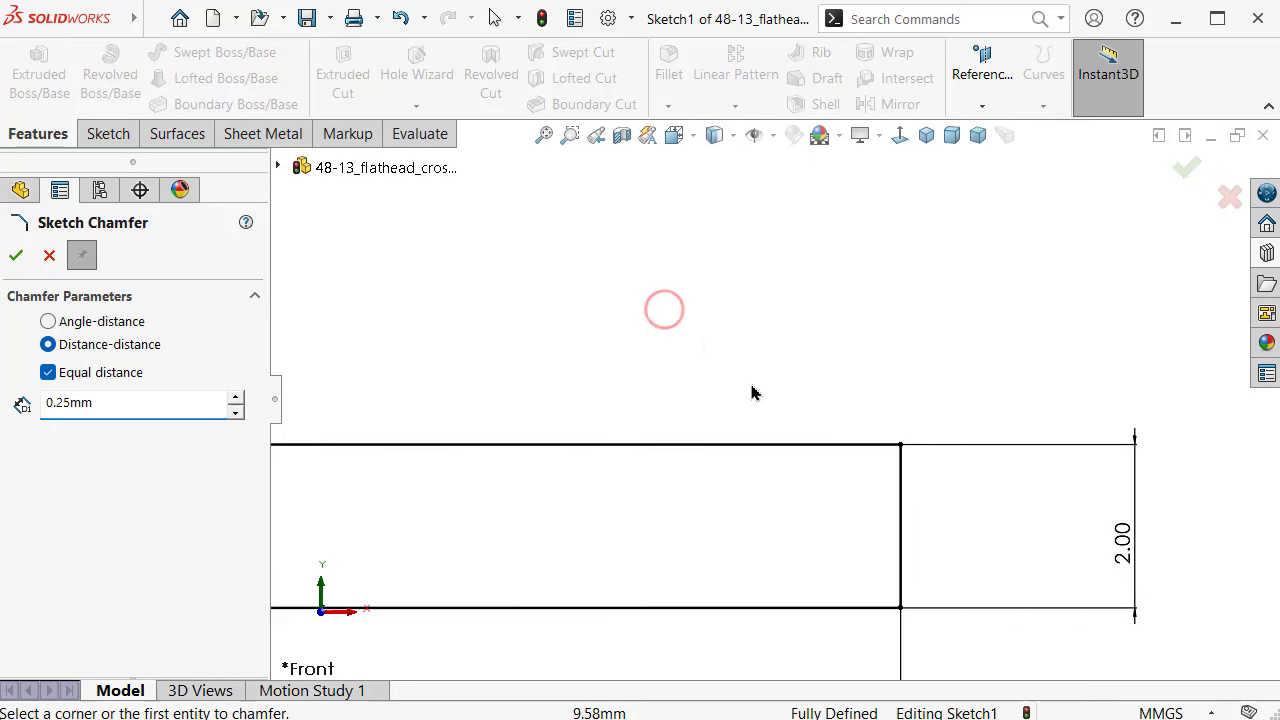
pyautogui.click(899, 445)
pyautogui.press('Return')
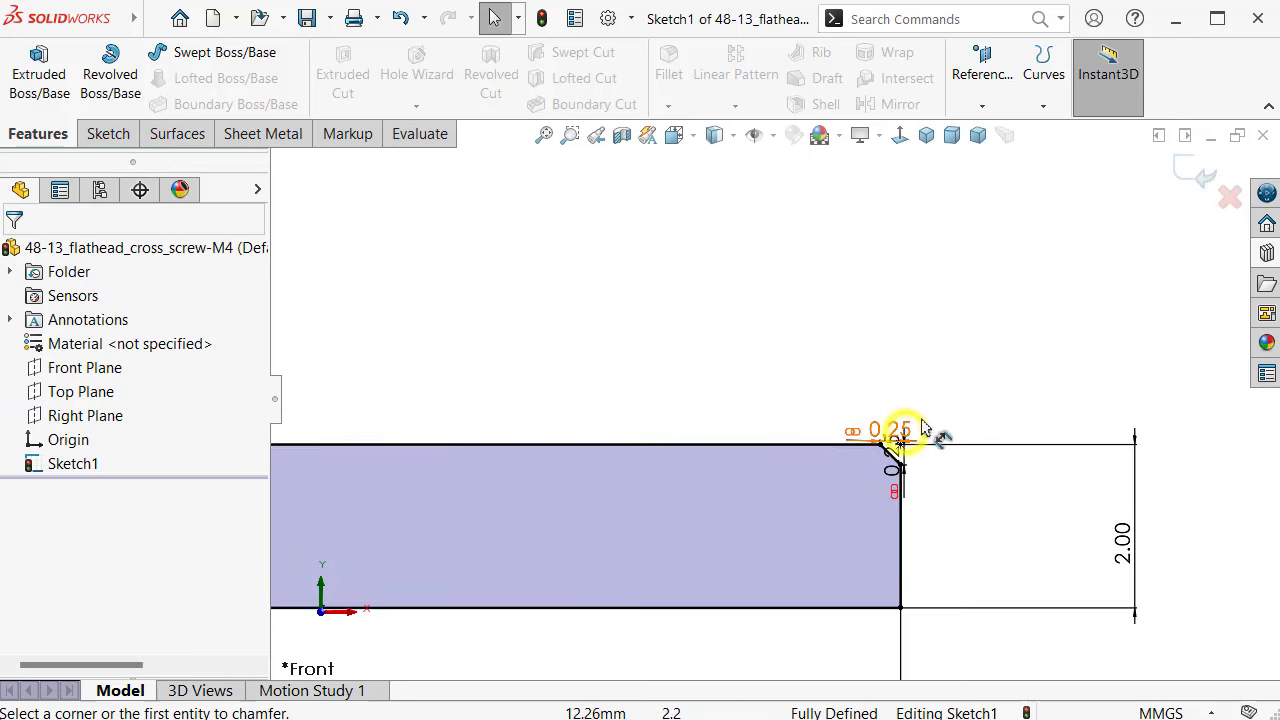
pyautogui.press('f')
pyautogui.click(1195, 175)
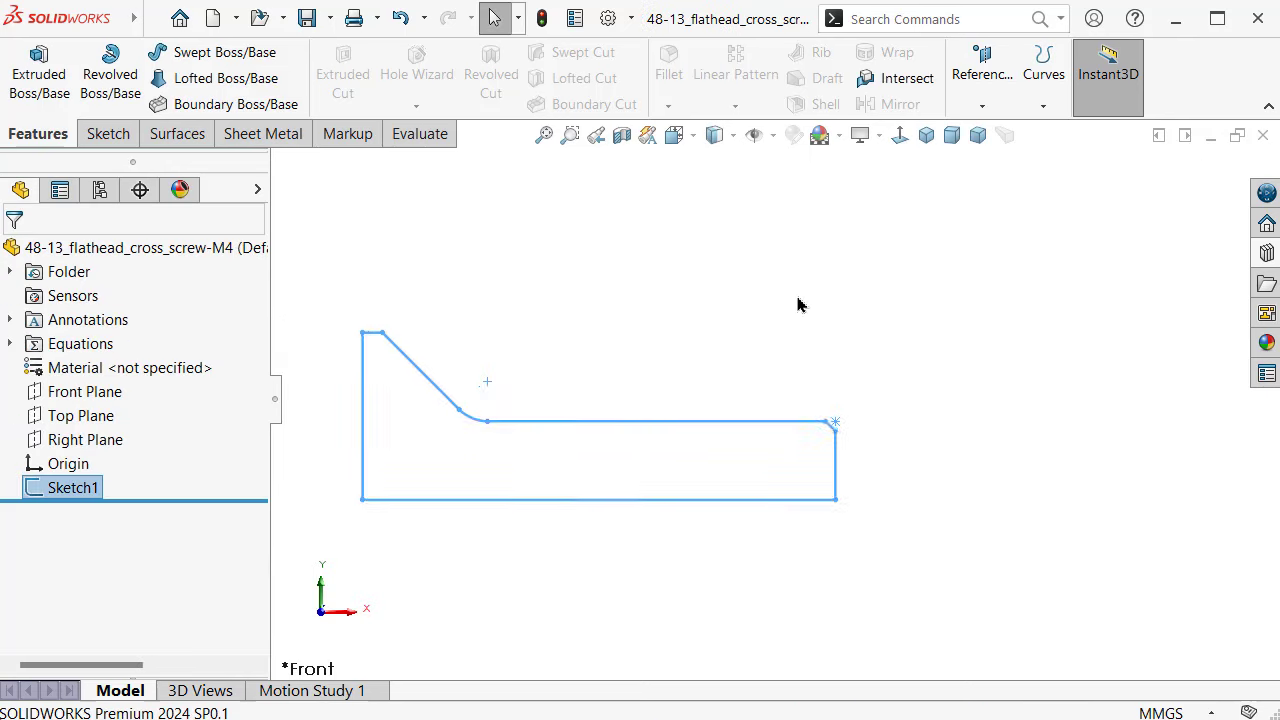
# Step: Tilt the view and reopen Sketch1 for editing
pyautogui.moveTo(700, 394); pyautogui.dragTo(634, 505, button='middle')
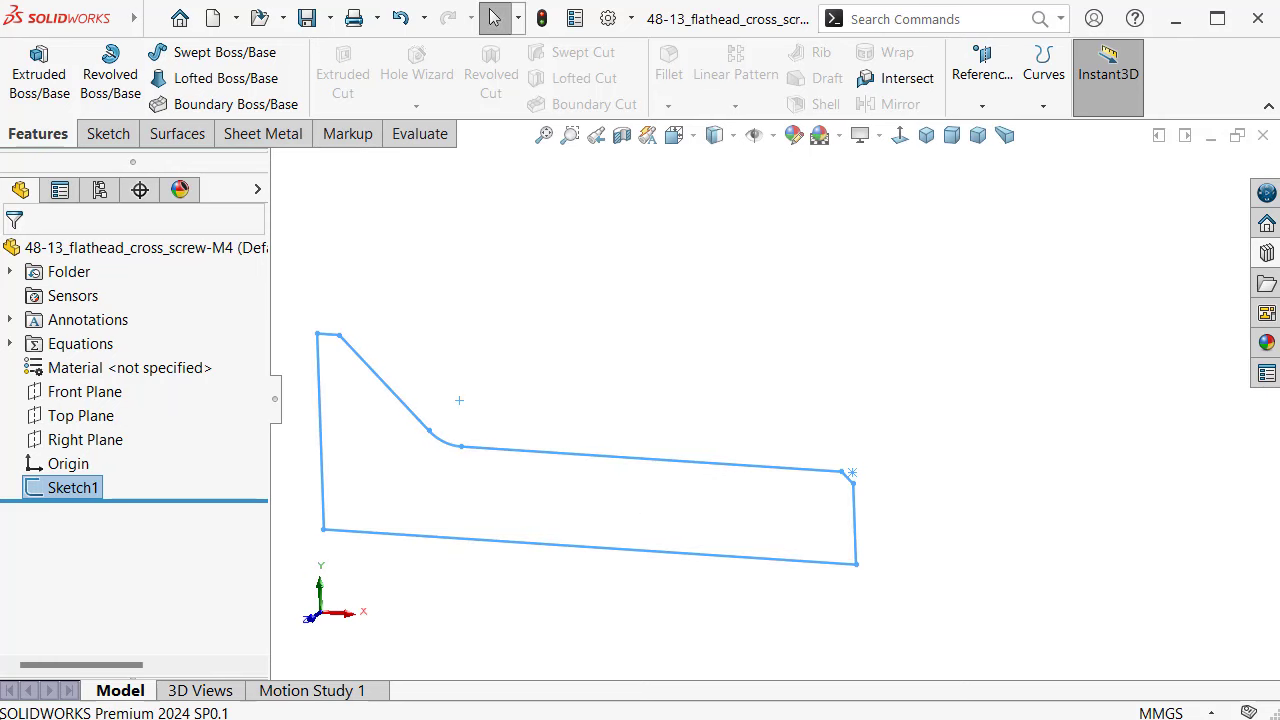
pyautogui.doubleClick(837, 465)
pyautogui.scroll(-2, 654, 438)
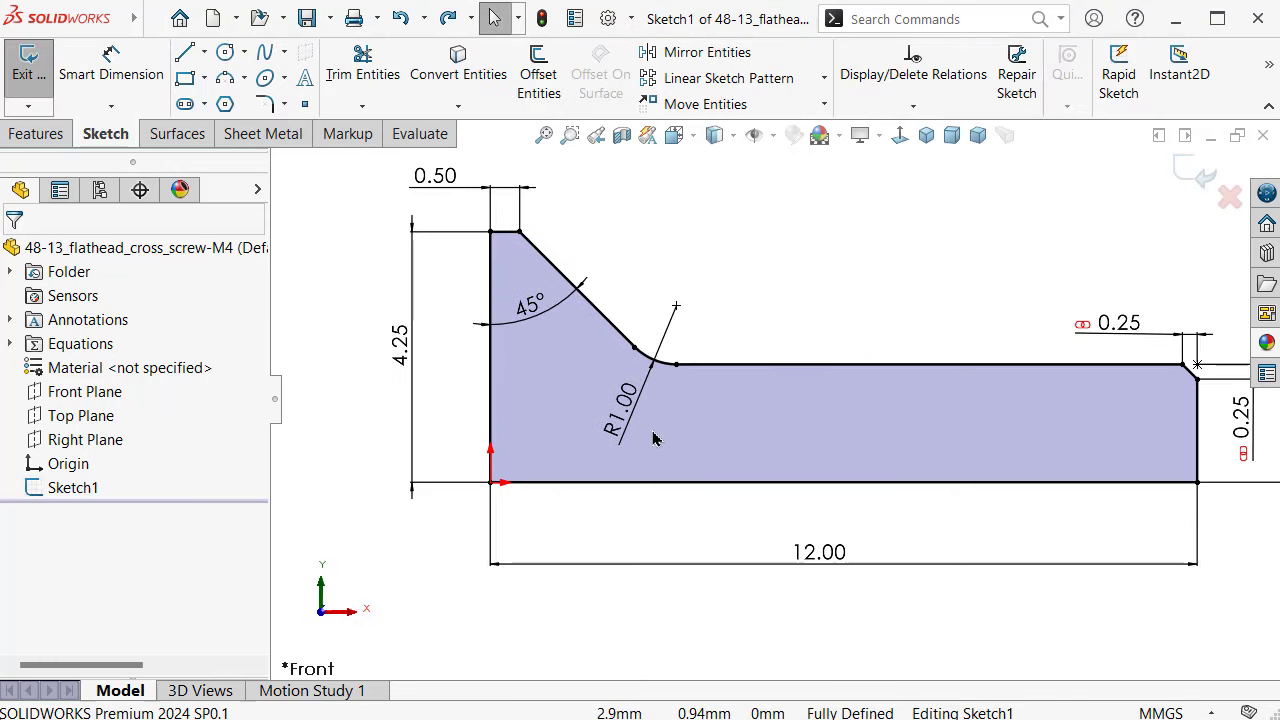
# Step: Draw a two-segment recess line from the bottom axis edge up to the head face
pyautogui.press('s')
pyautogui.click(826, 461)
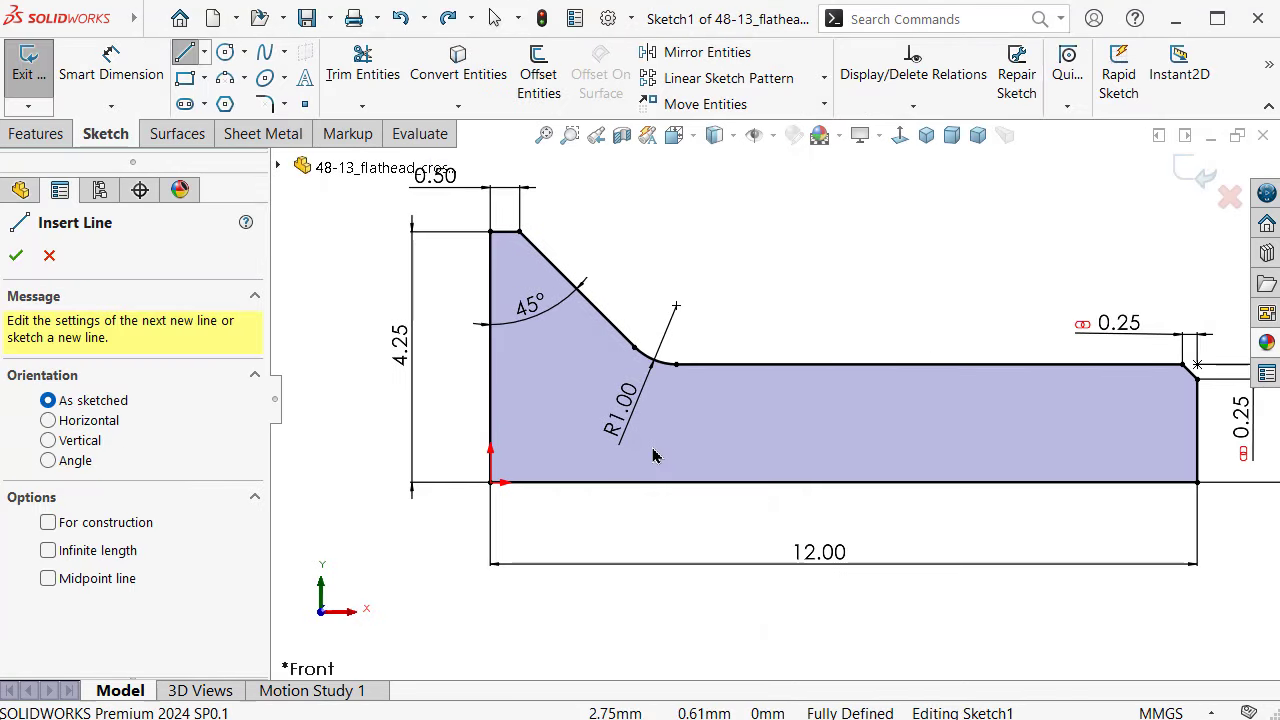
pyautogui.scroll(-3, 630, 460)
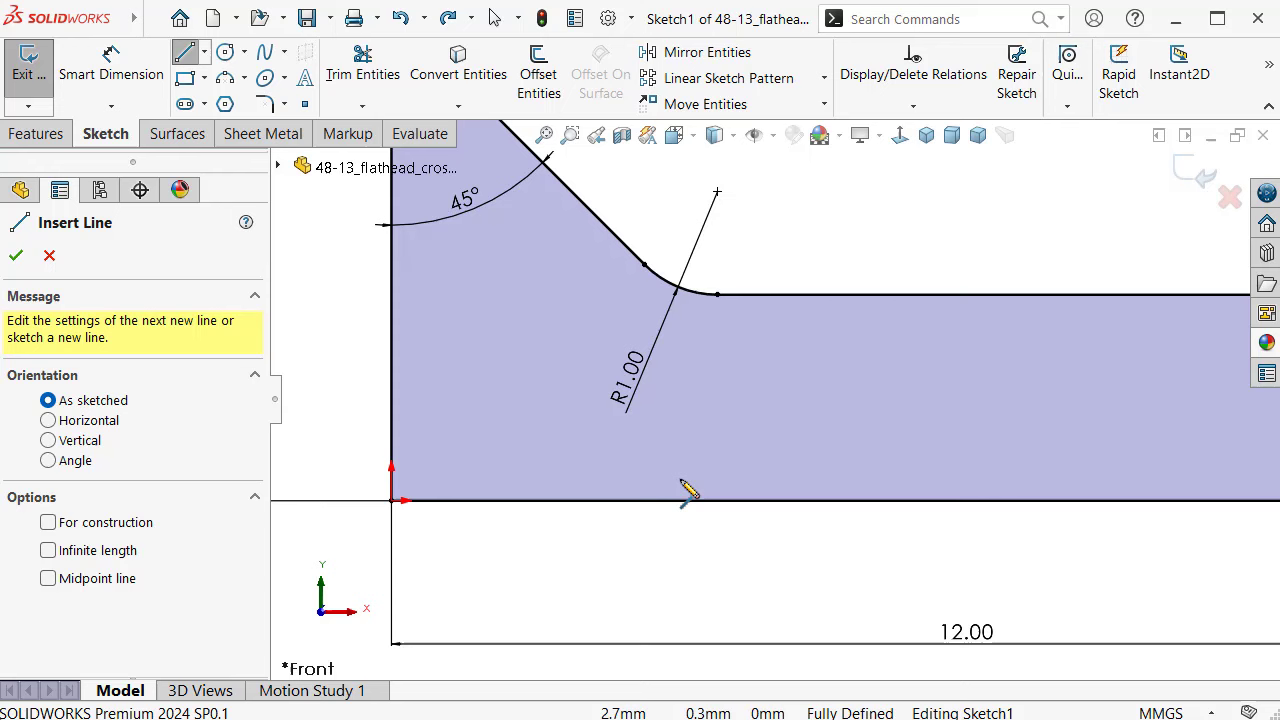
pyautogui.click(575, 500)
pyautogui.scroll(-1, 538, 425)
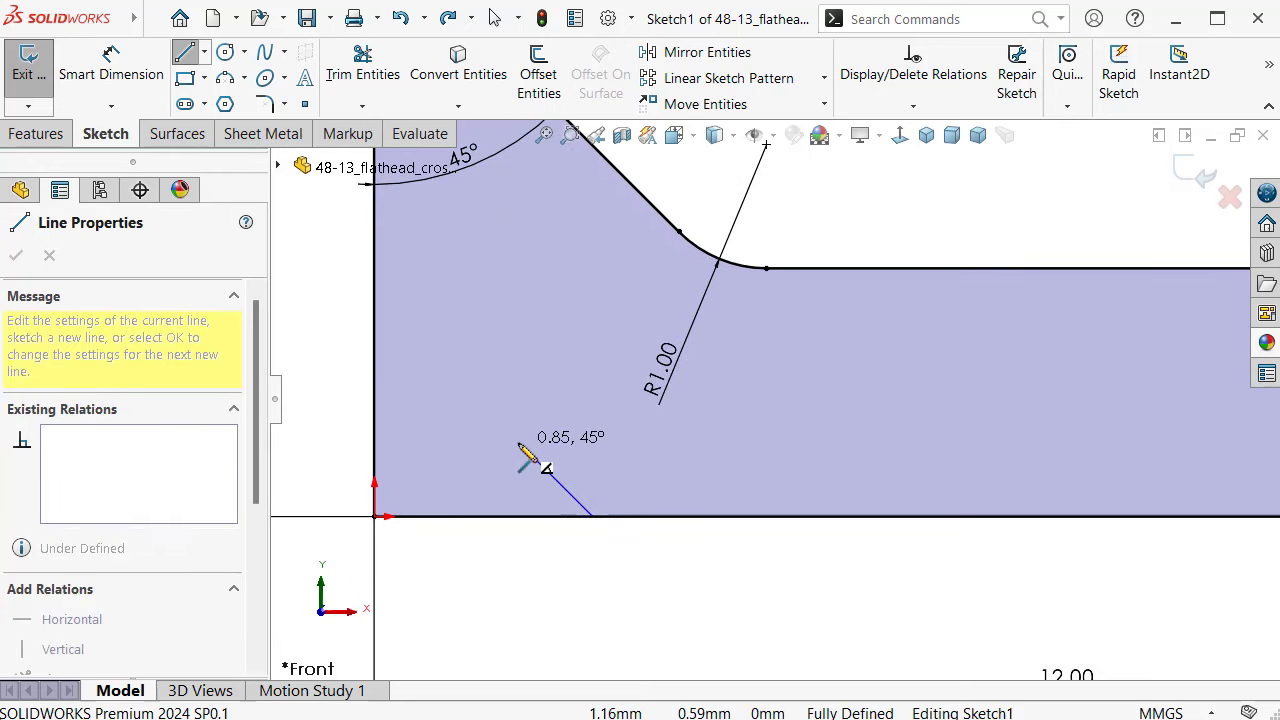
pyautogui.scroll(1, 528, 459)
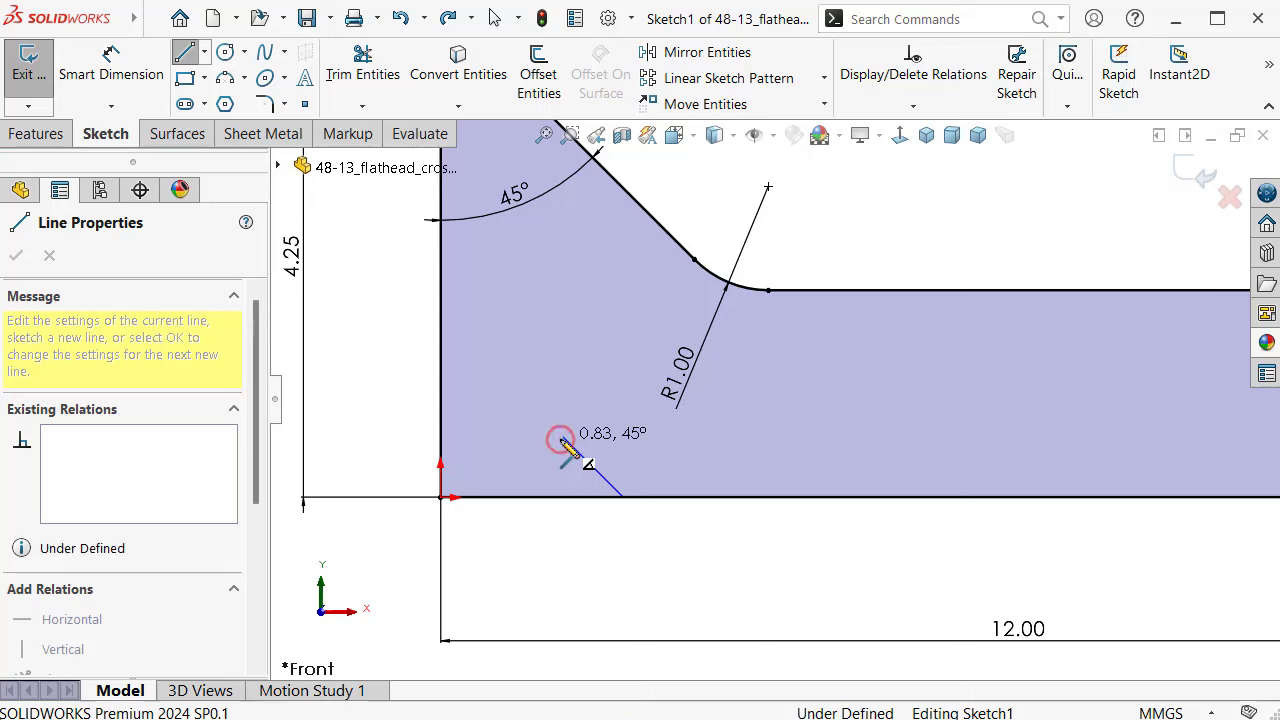
pyautogui.click(562, 437)
pyautogui.click(441, 407)
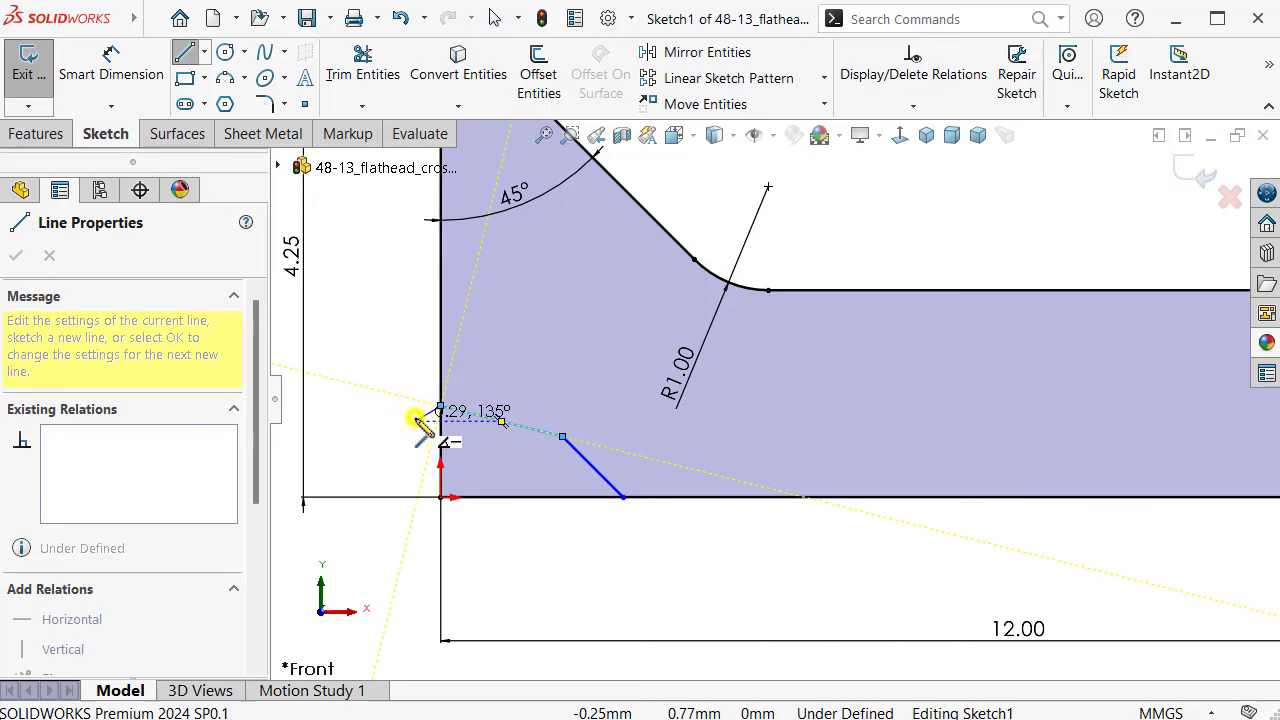
pyautogui.rightClick(420, 420)
pyautogui.click(470, 431)
pyautogui.scroll(-3, 545, 490)
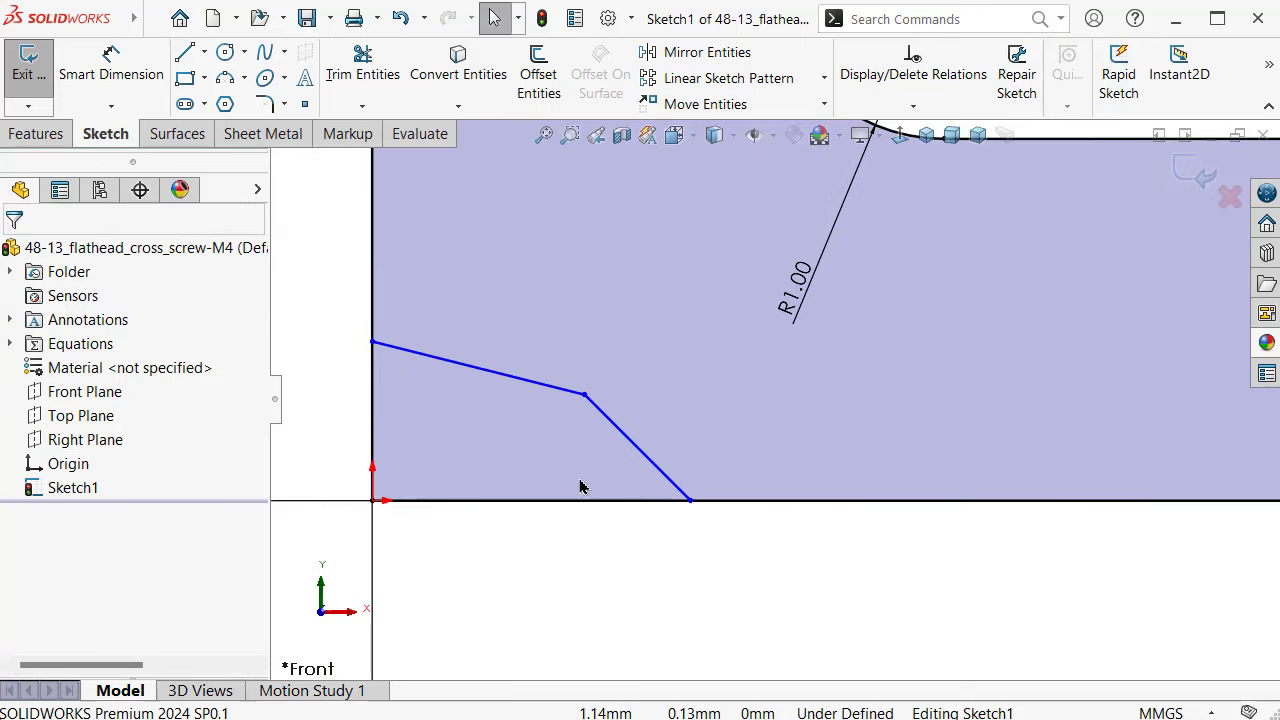
# Step: Dimension the recess line's axis endpoint 2.75 mm from the origin
pyautogui.press('z')
pyautogui.press('s')
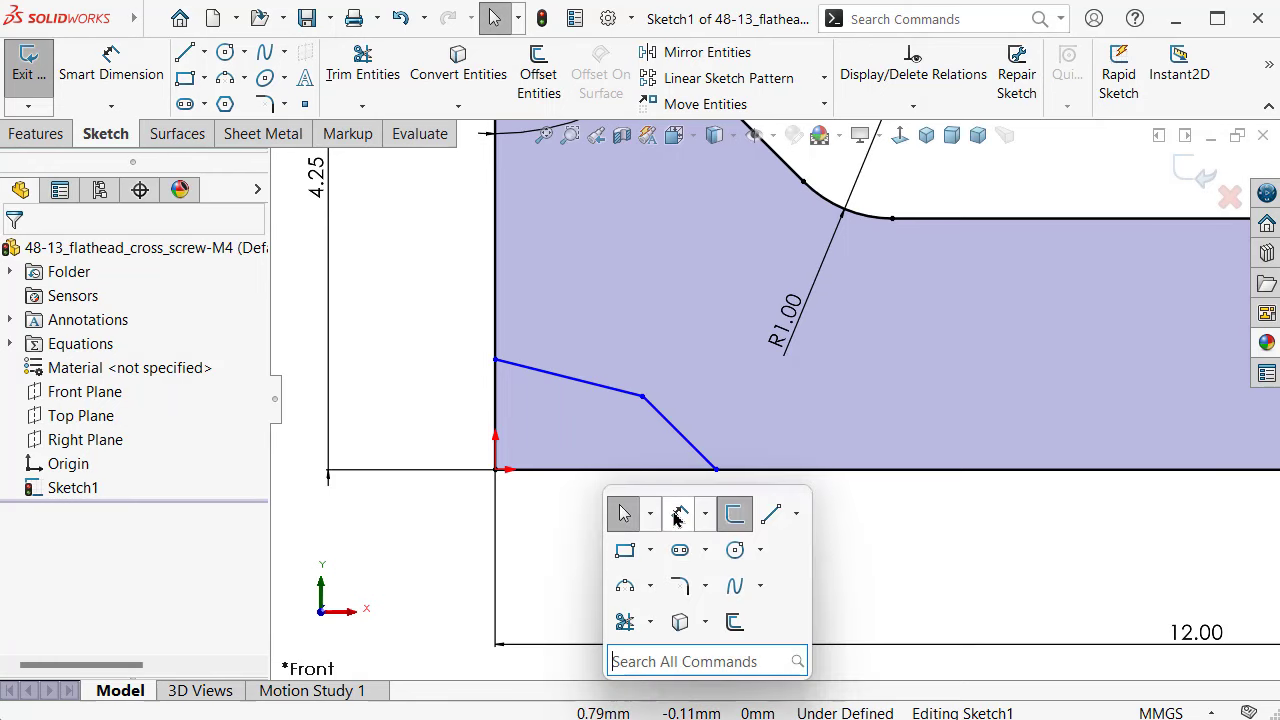
pyautogui.click(614, 497)
pyautogui.click(716, 470)
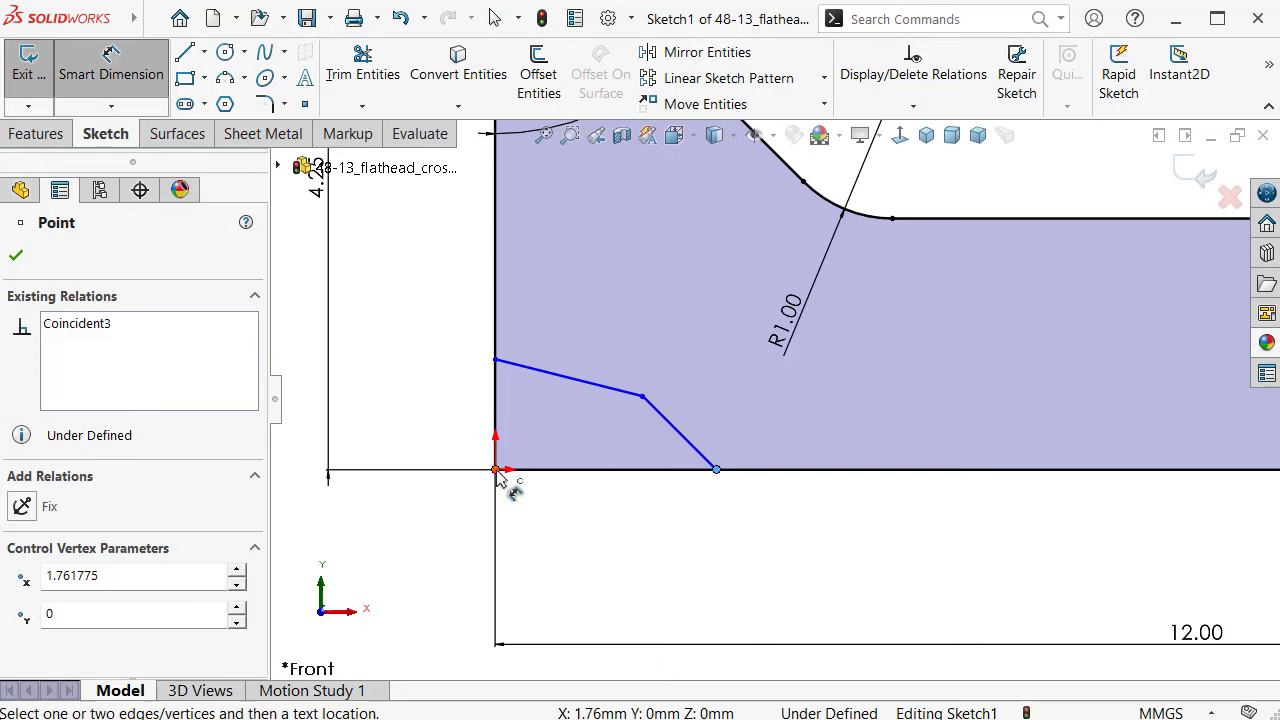
pyautogui.click(496, 469)
pyautogui.click(622, 545)
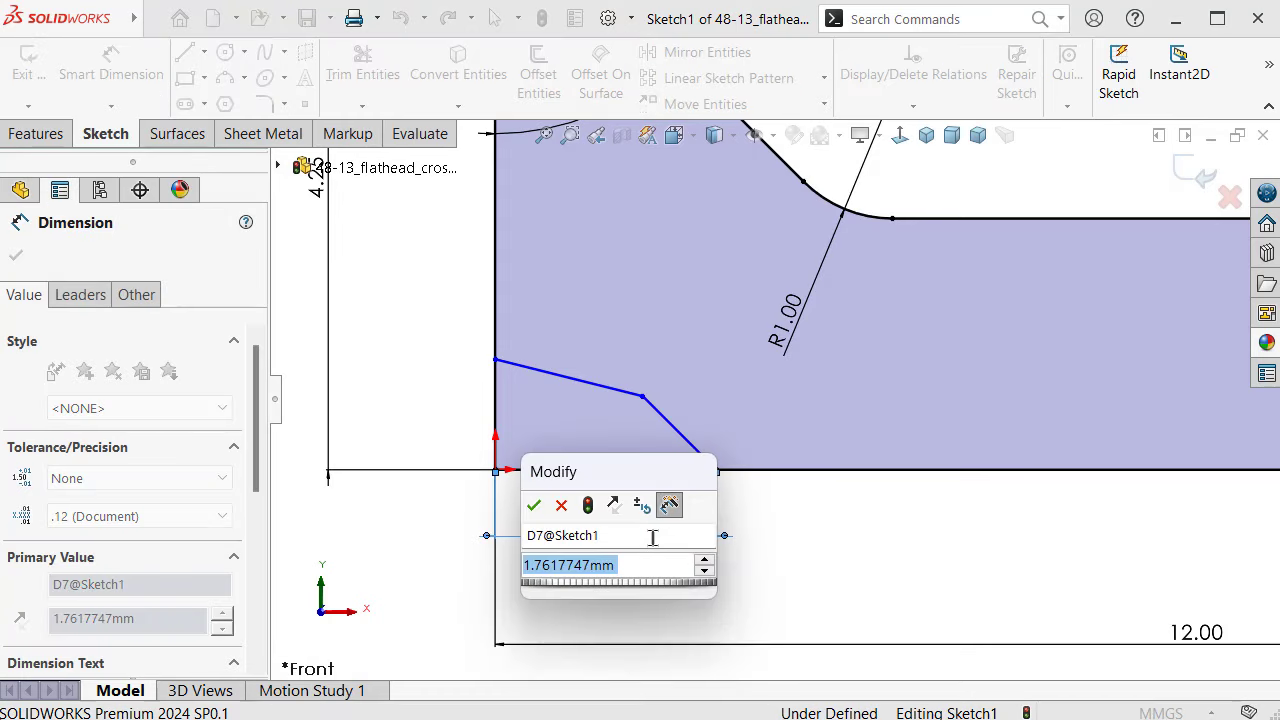
pyautogui.write('=')
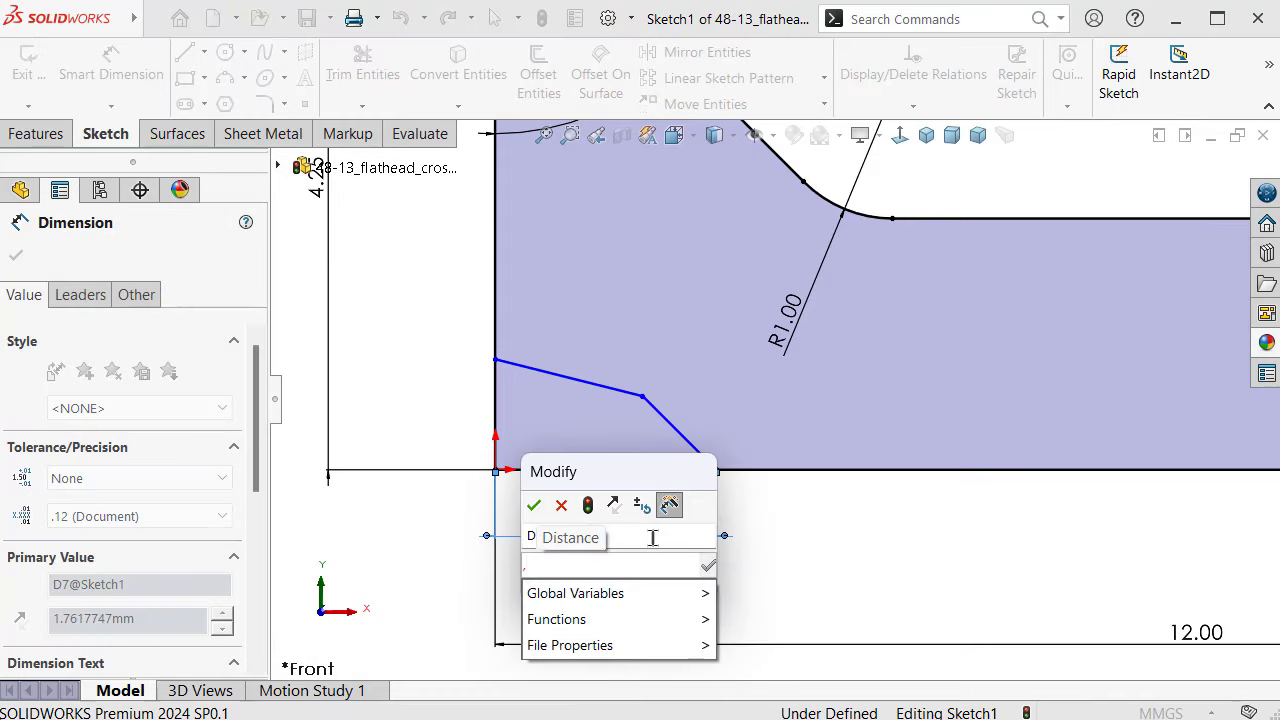
pyautogui.write('2,75')
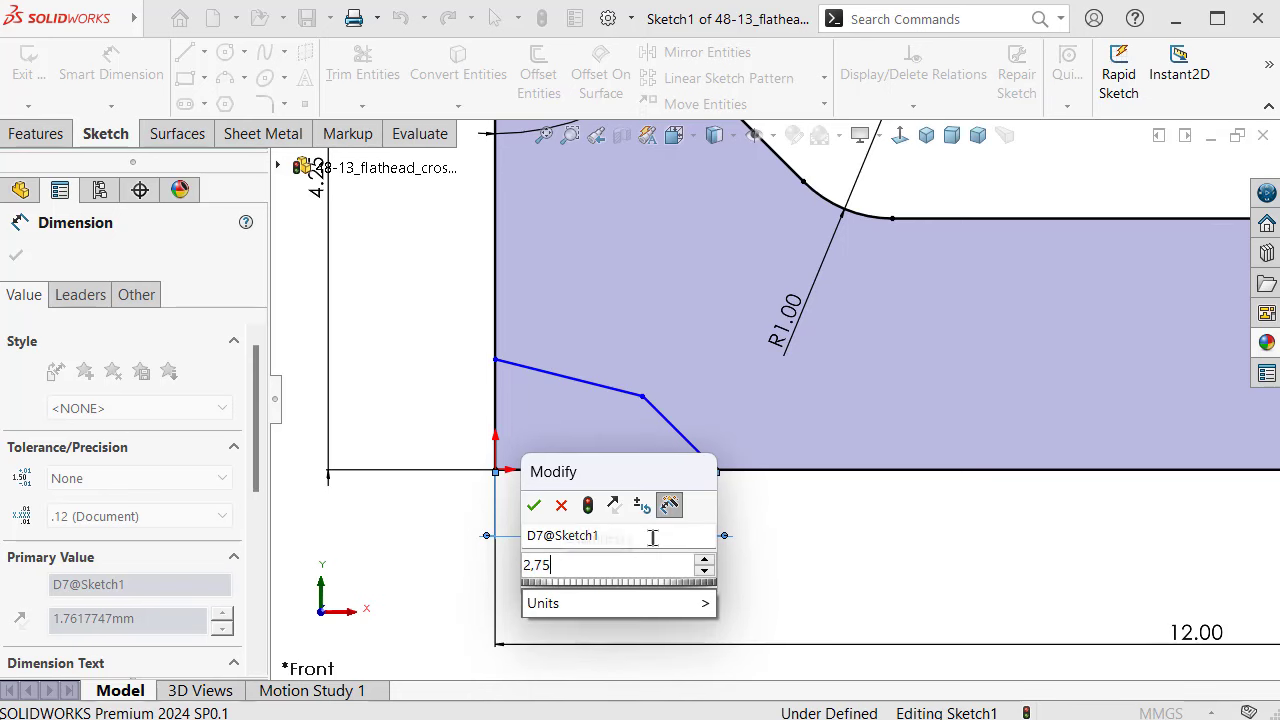
pyautogui.press('Return')
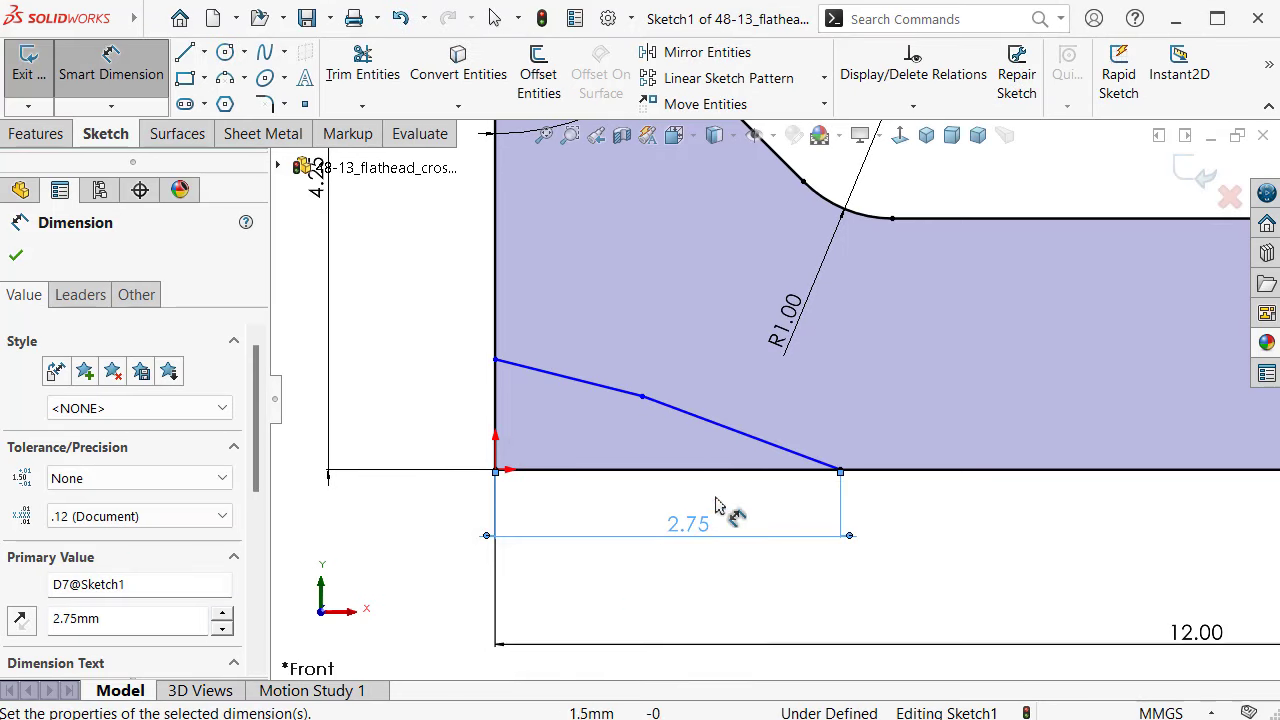
pyautogui.scroll(-1, 735, 470)
pyautogui.scroll(-1, 749, 451)
# Step: Set the lower recess segment at 72° to the axis edge
pyautogui.click(770, 432)
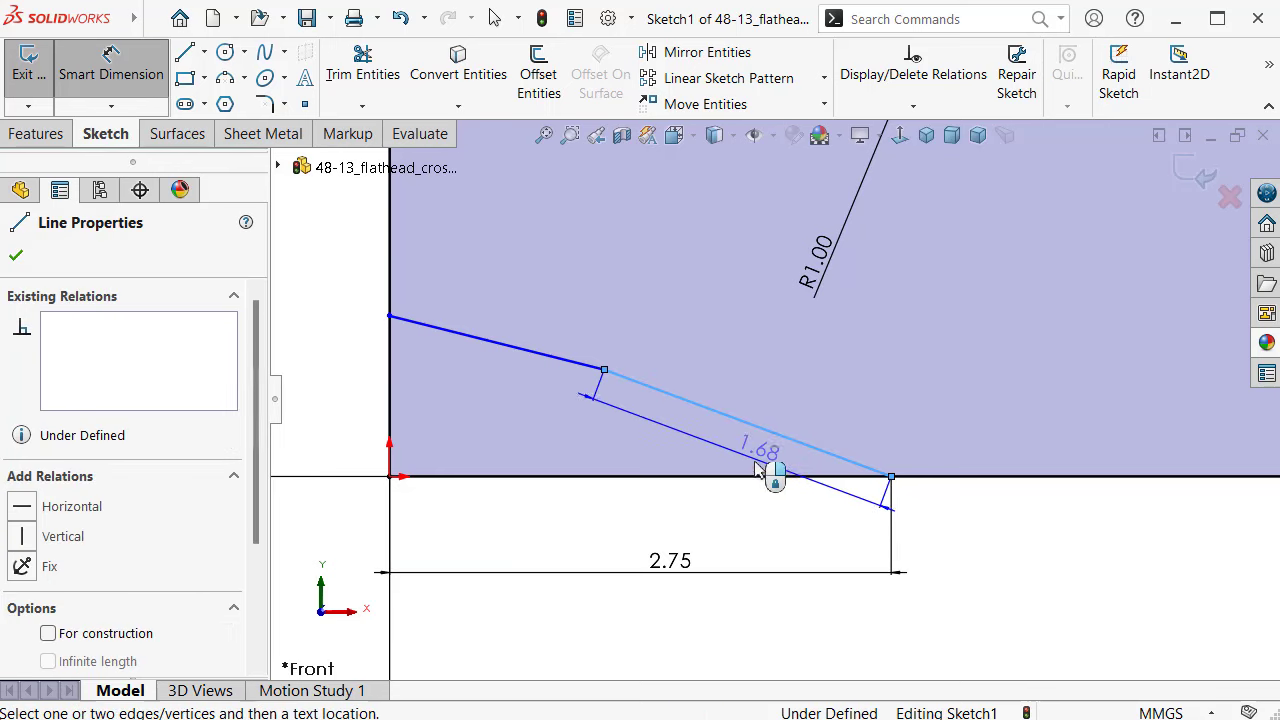
pyautogui.click(748, 477)
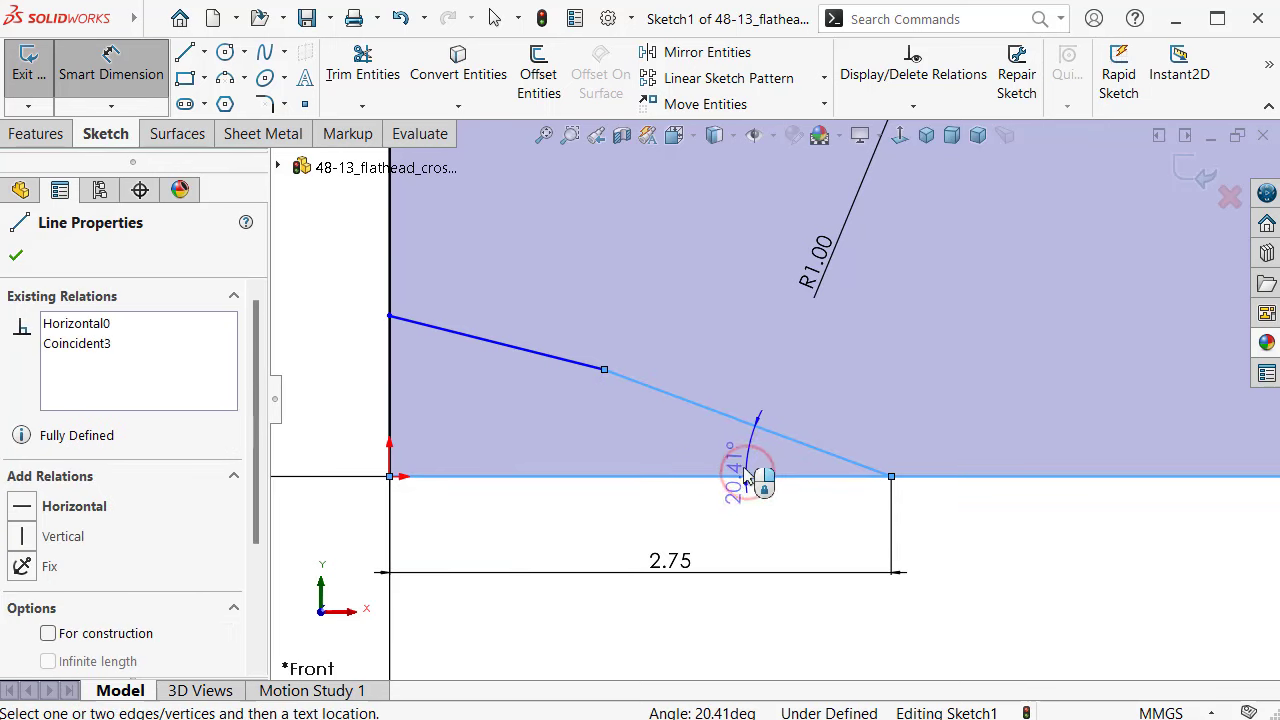
pyautogui.click(740, 472)
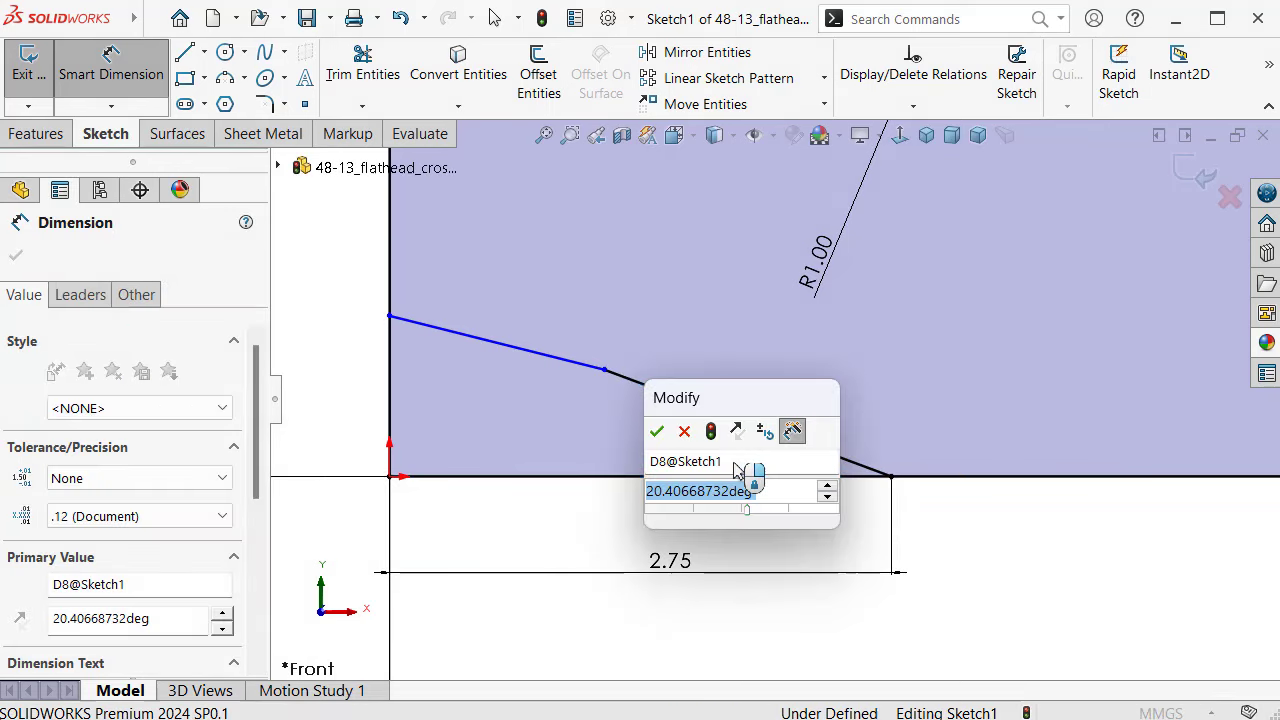
pyautogui.write('72')
pyautogui.press('Return')
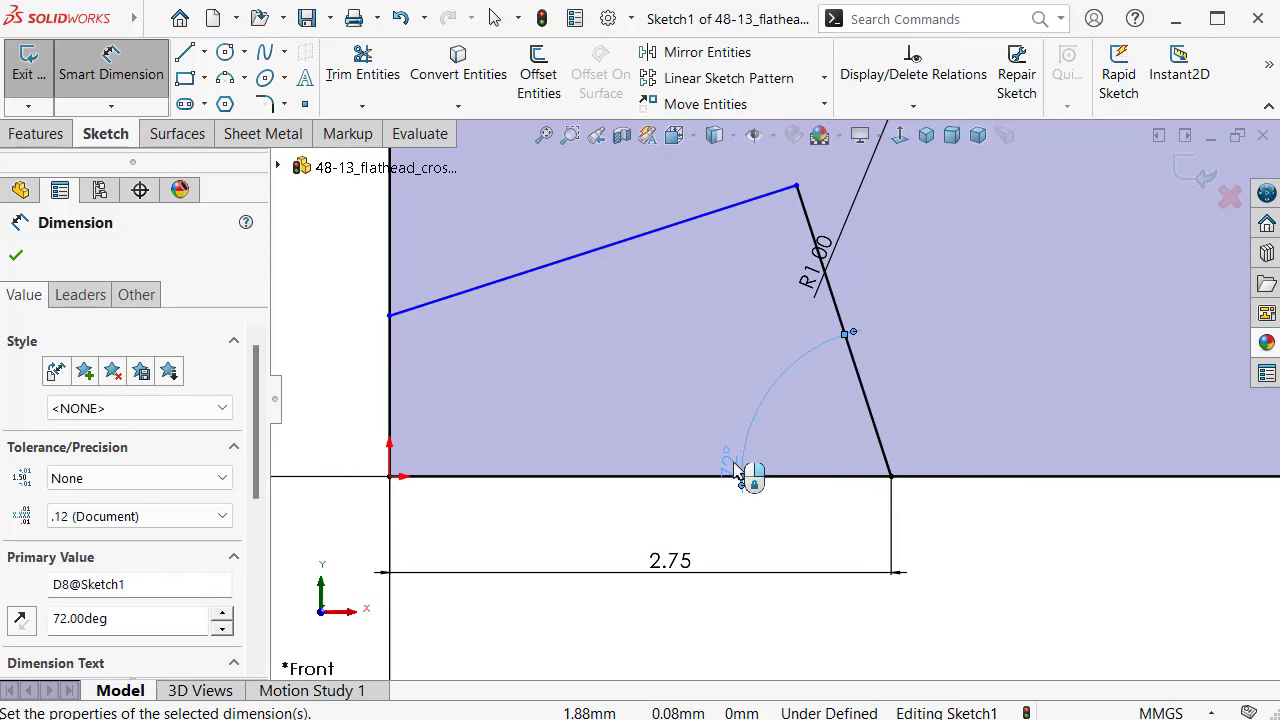
pyautogui.keyDown('ctrl'); pyautogui.moveTo(535, 362); pyautogui.dragTo(535, 345, button='middle'); pyautogui.keyUp('ctrl')
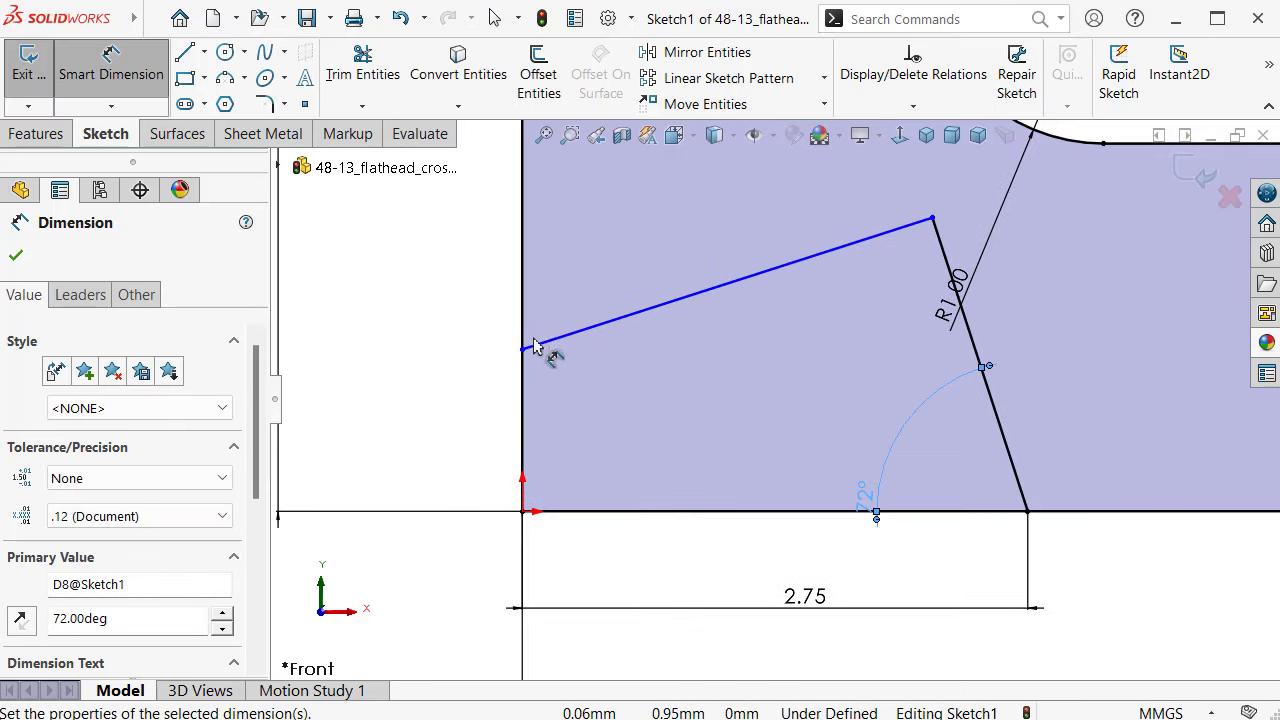
# Step: Move the upper recess line's end up the head face and angle it 4° to the axis
pyautogui.press('Escape')
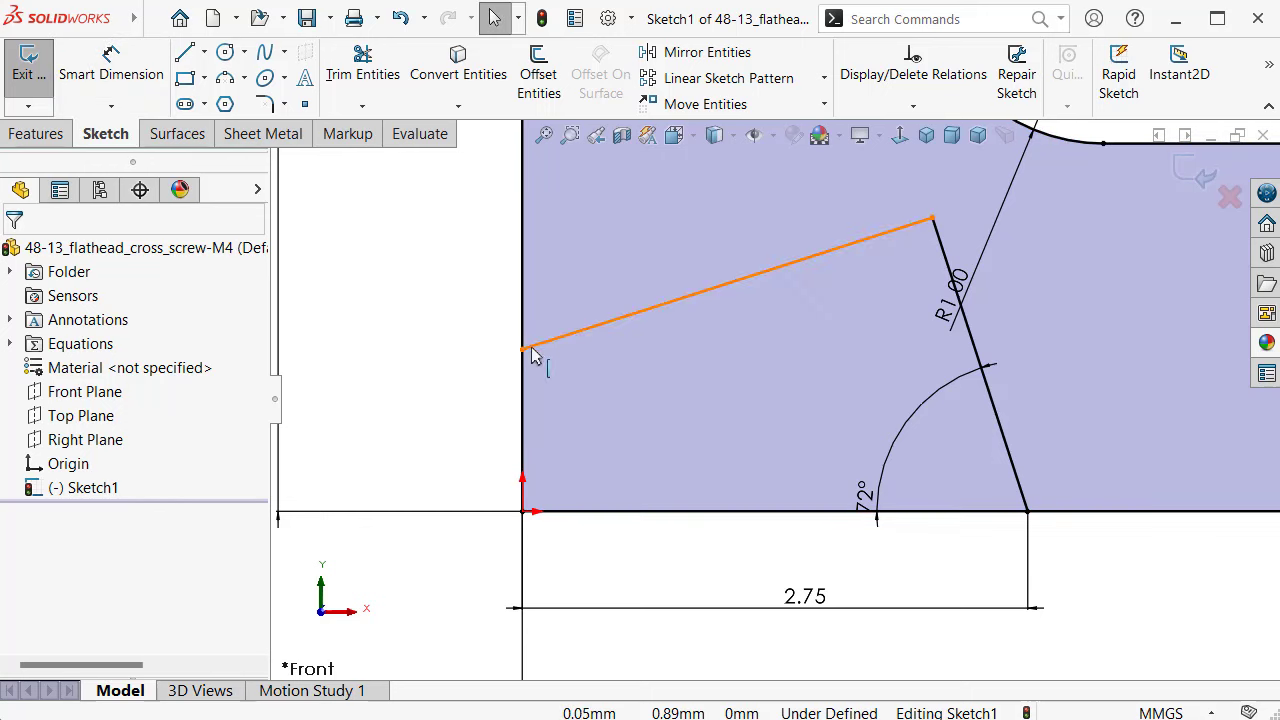
pyautogui.moveTo(524, 350); pyautogui.dragTo(505, 175)
pyautogui.moveTo(423, 386); pyautogui.dragTo(430, 320, button='right')
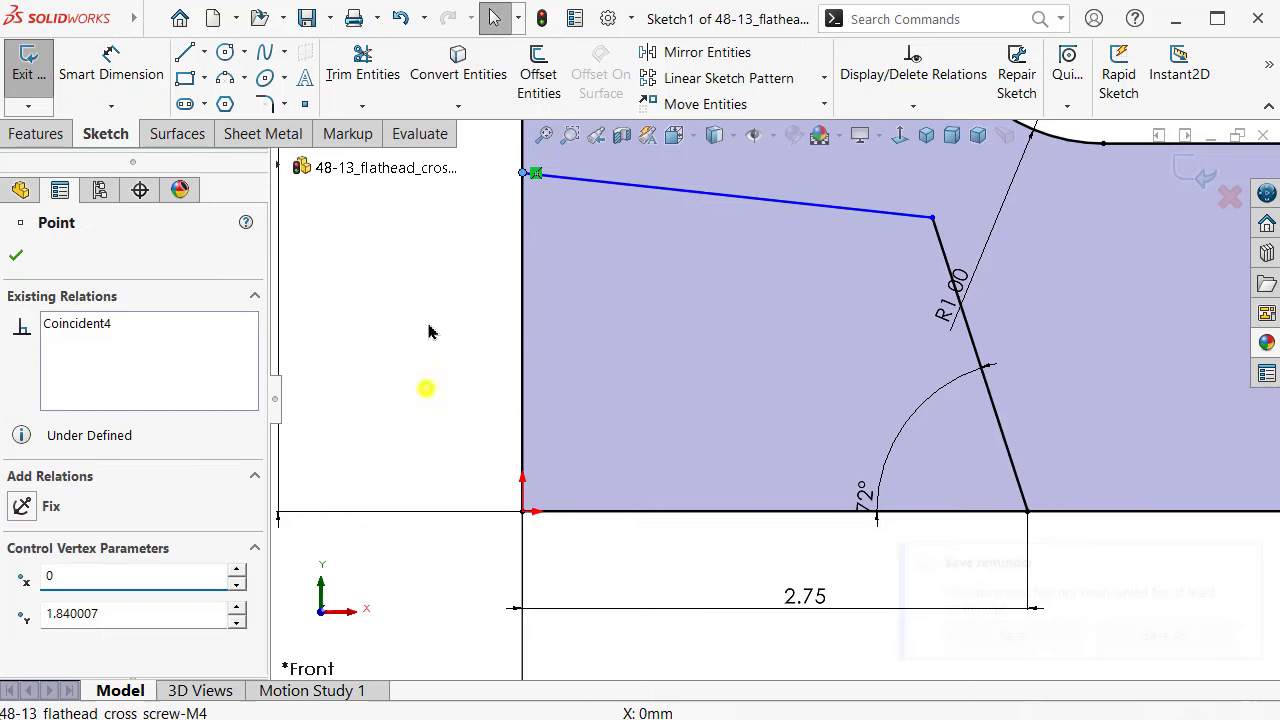
pyautogui.click(730, 208)
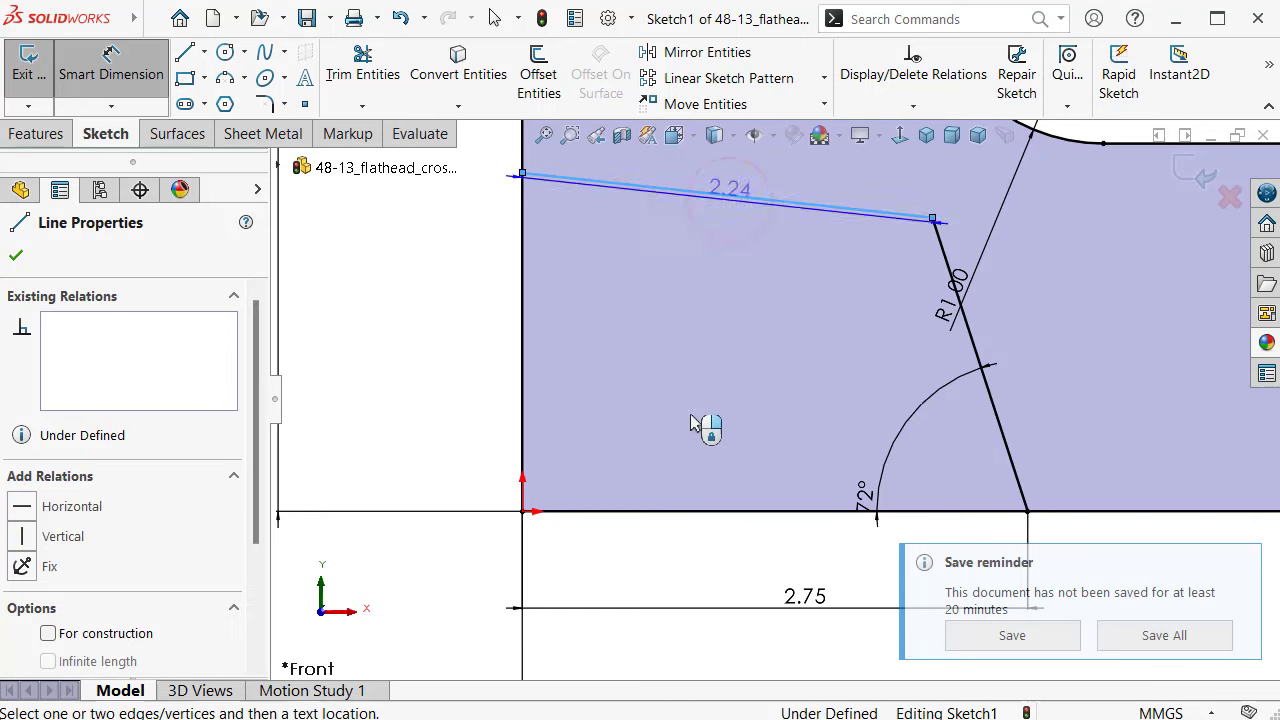
pyautogui.click(685, 513)
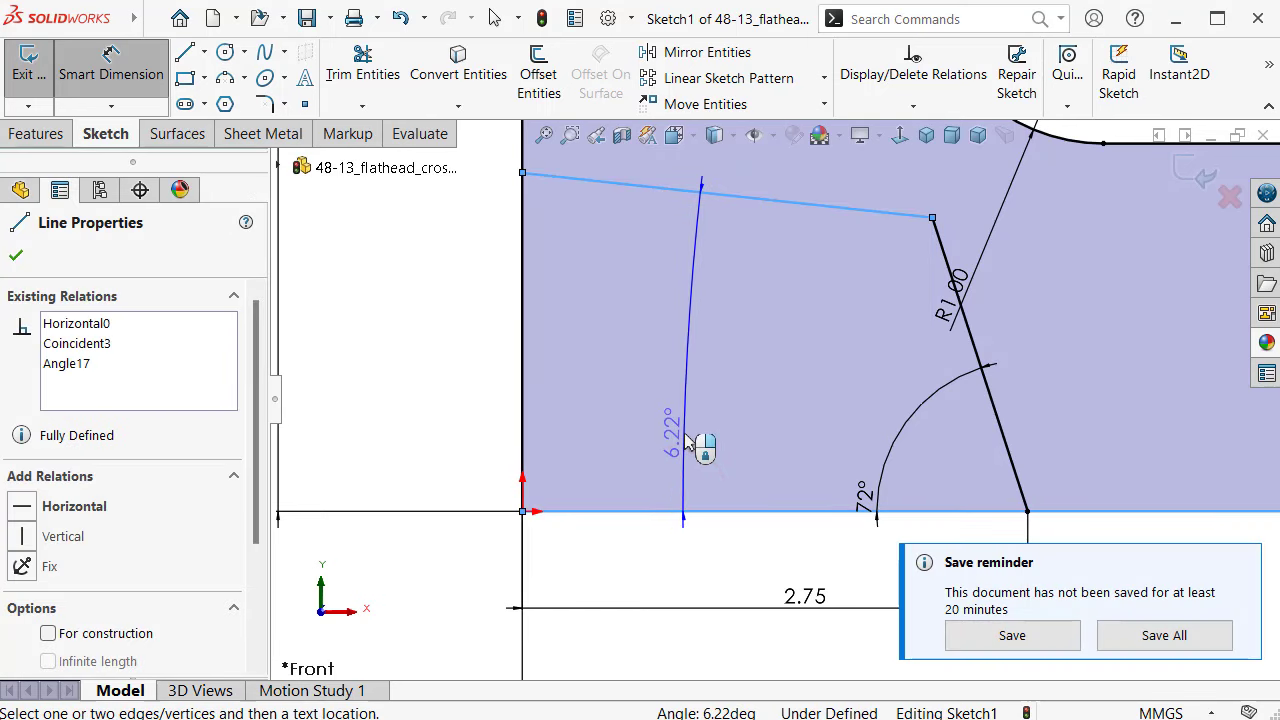
pyautogui.click(688, 443)
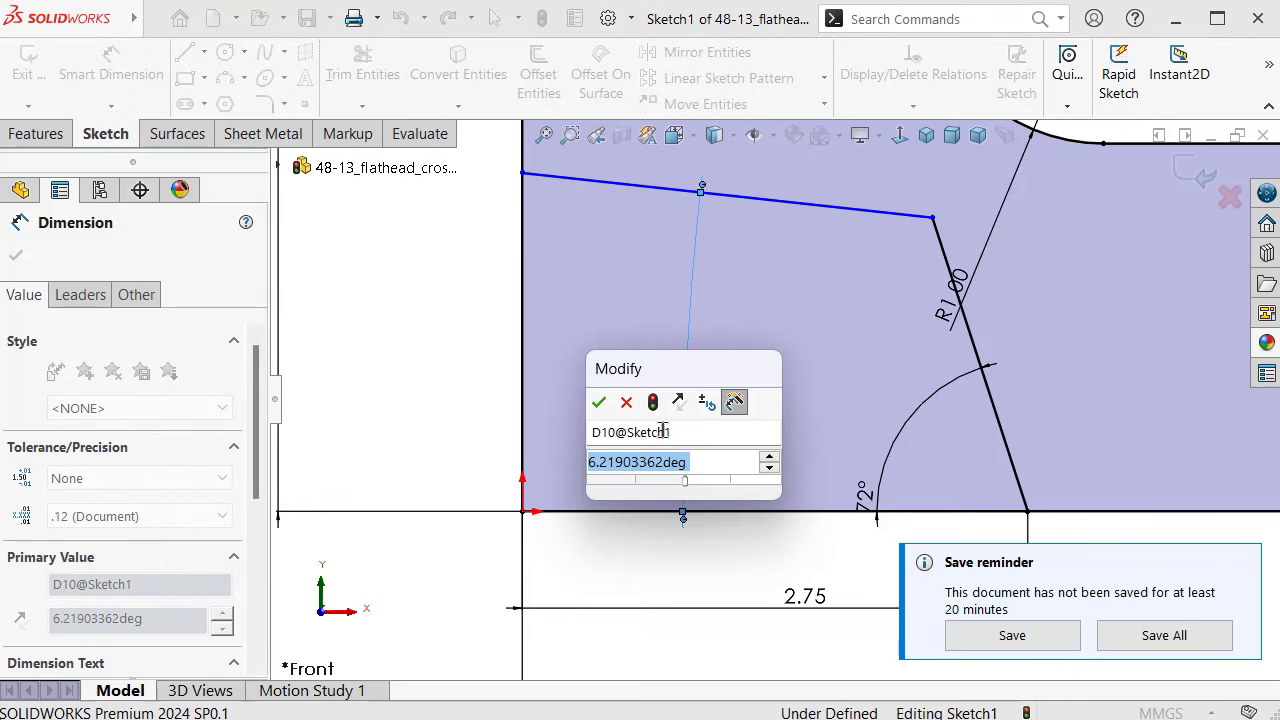
pyautogui.write('4')
pyautogui.press('Return')
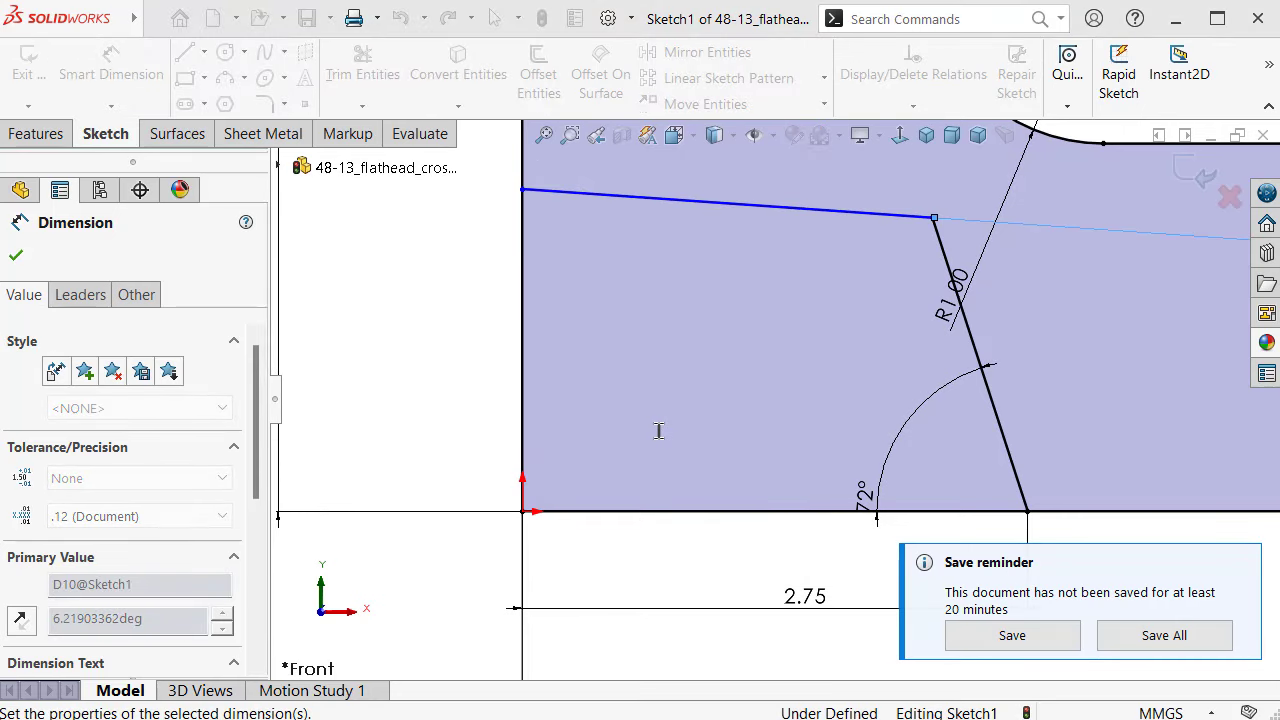
pyautogui.click(421, 360)
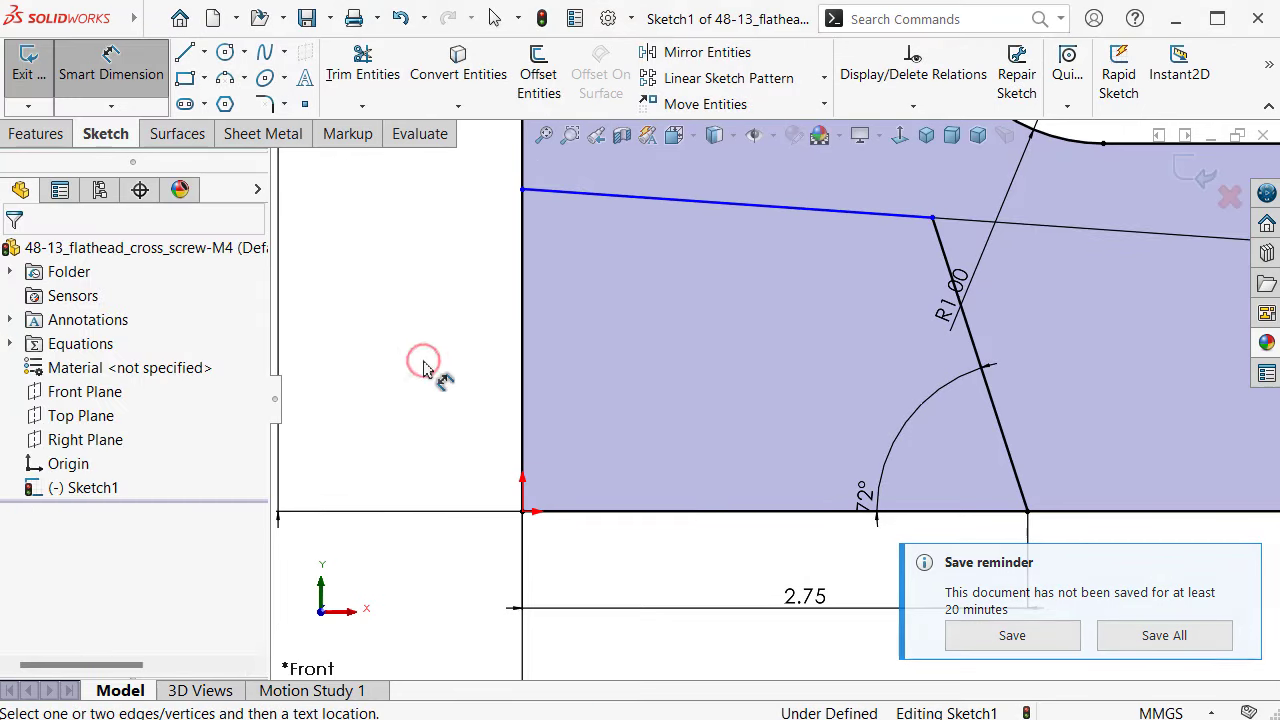
# Step: Dimension the recess height from the origin as 1.00 mm
pyautogui.click(522, 189)
pyautogui.click(522, 511)
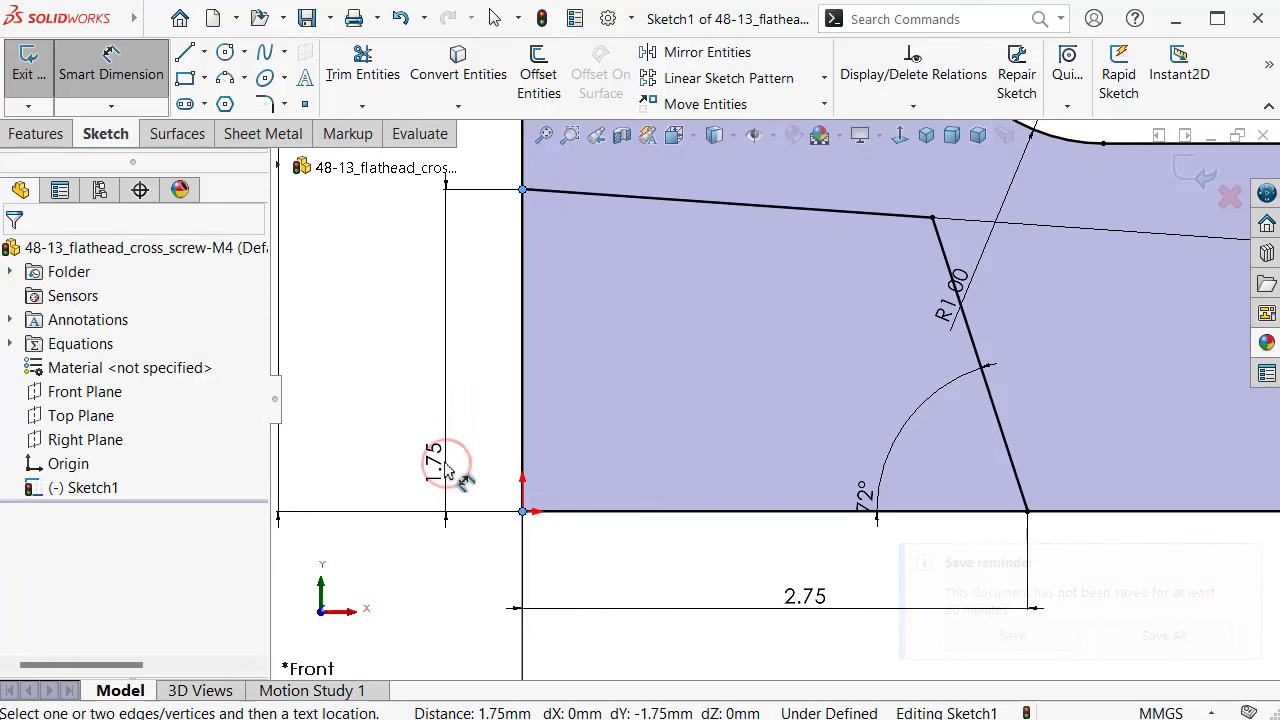
pyautogui.click(437, 457)
pyautogui.press('BackSpace')
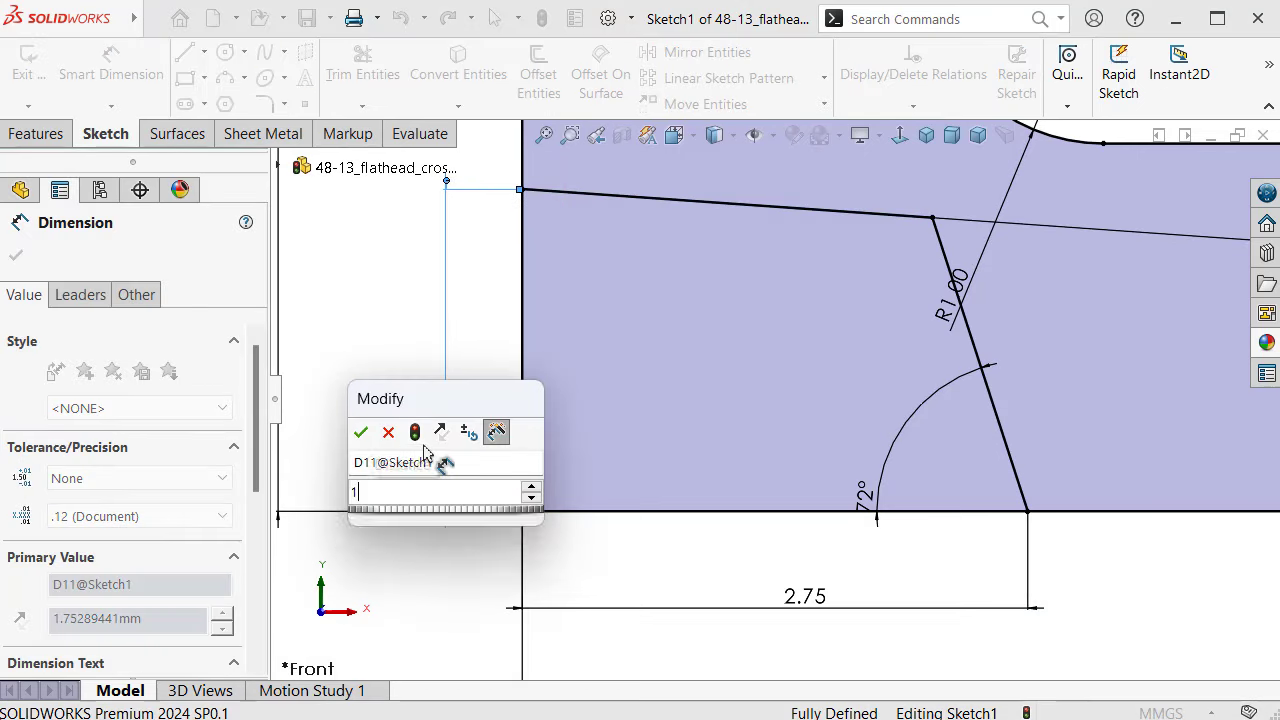
pyautogui.press('Escape')
pyautogui.click(360, 423)
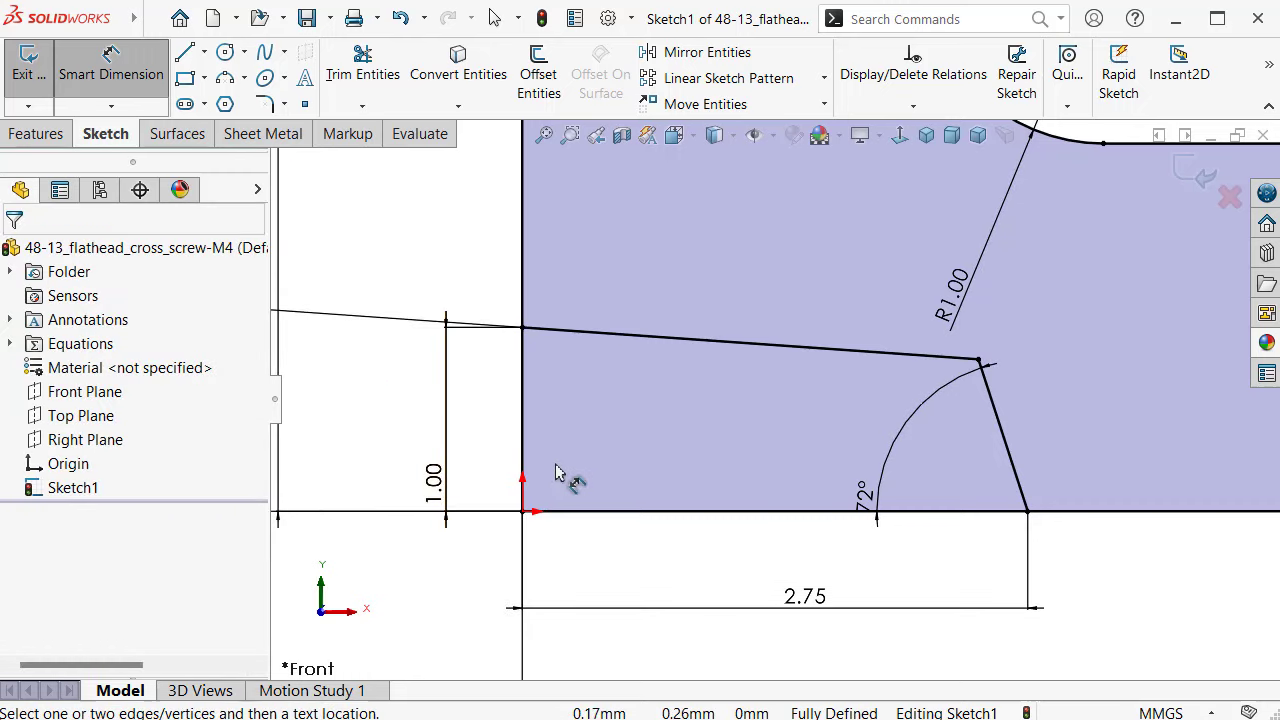
# Step: Reposition the 2.75, 72° and 4° dimensions neatly around the recess
pyautogui.scroll(2, 745, 490)
pyautogui.moveTo(806, 552); pyautogui.dragTo(814, 530)
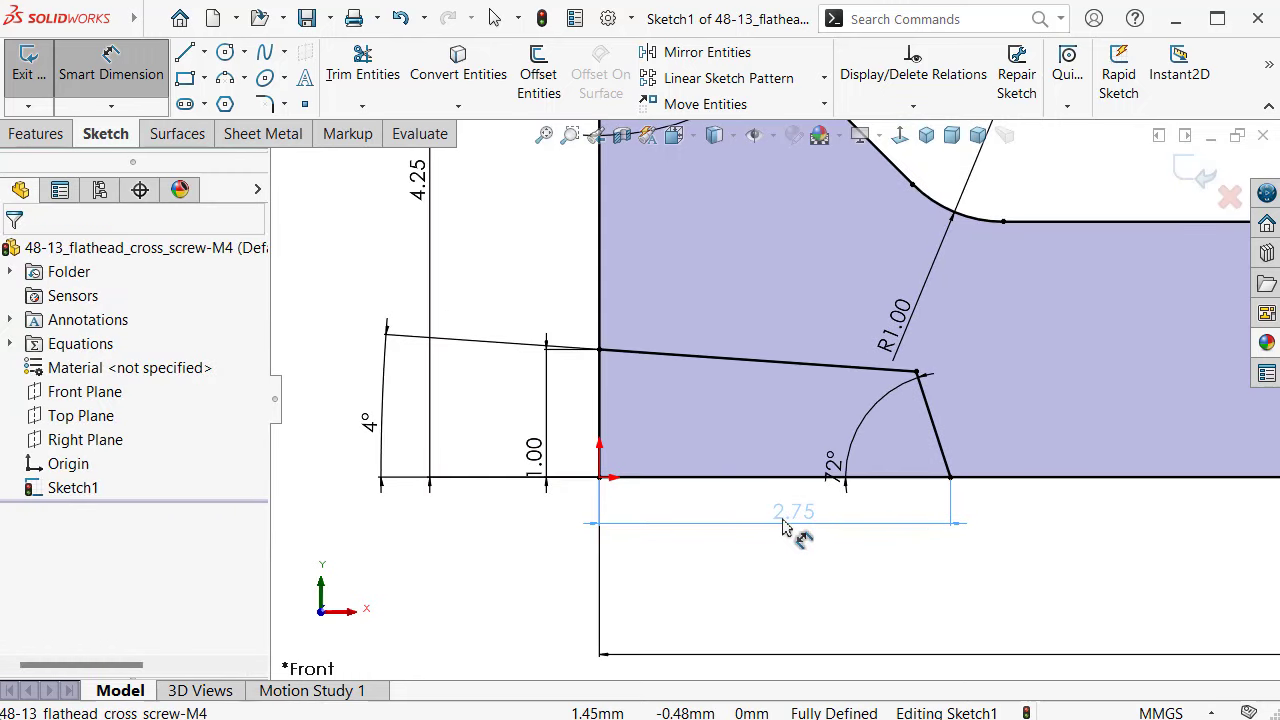
pyautogui.moveTo(848, 452); pyautogui.dragTo(866, 418)
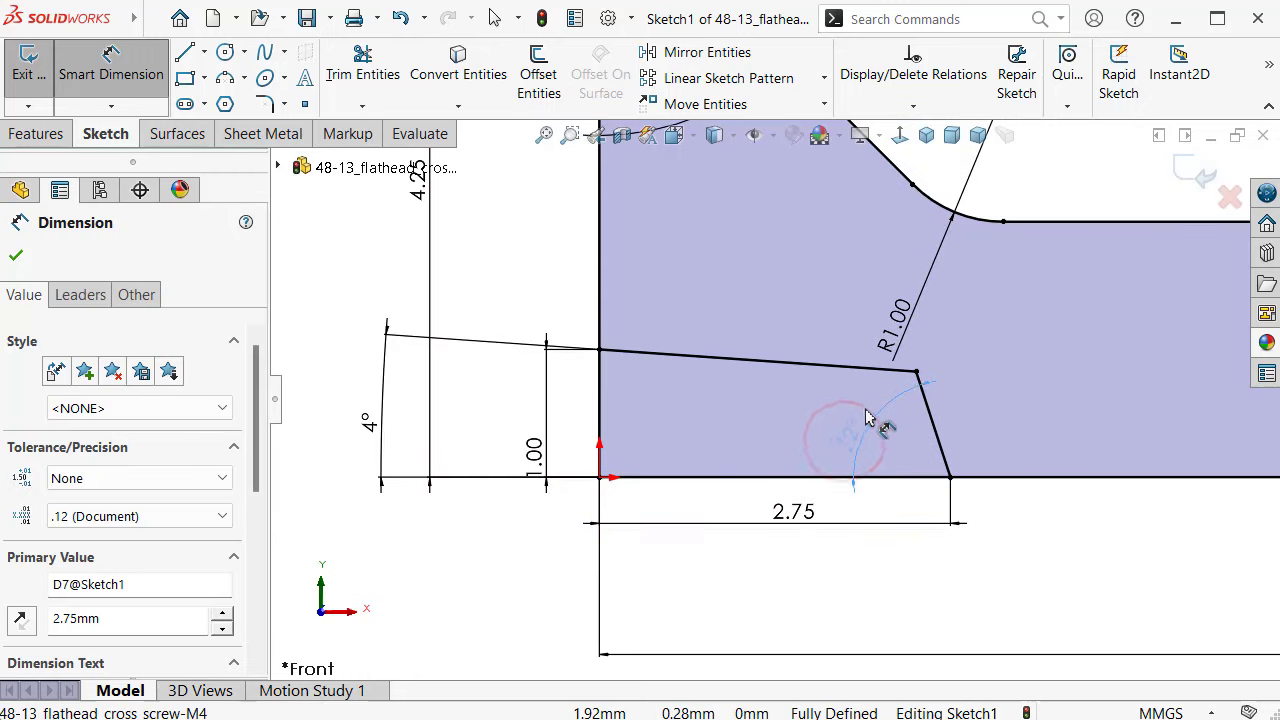
pyautogui.click(876, 416)
pyautogui.click(371, 425)
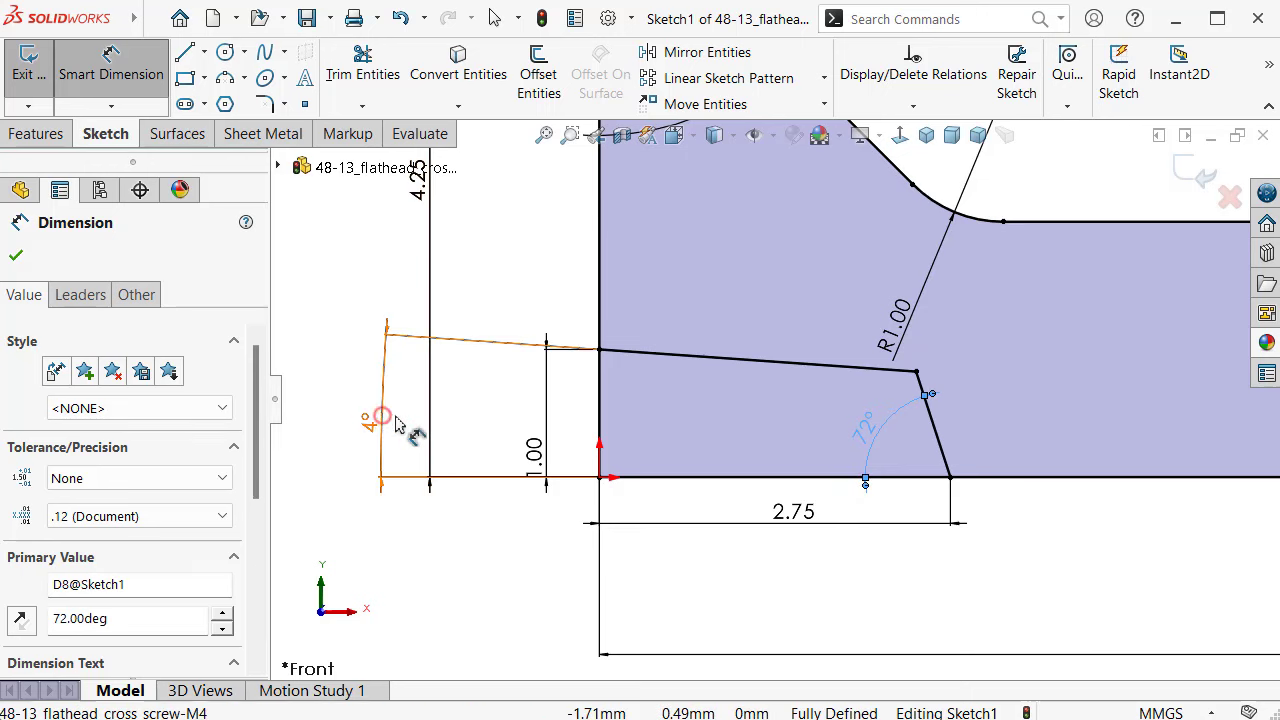
pyautogui.press('Delete')
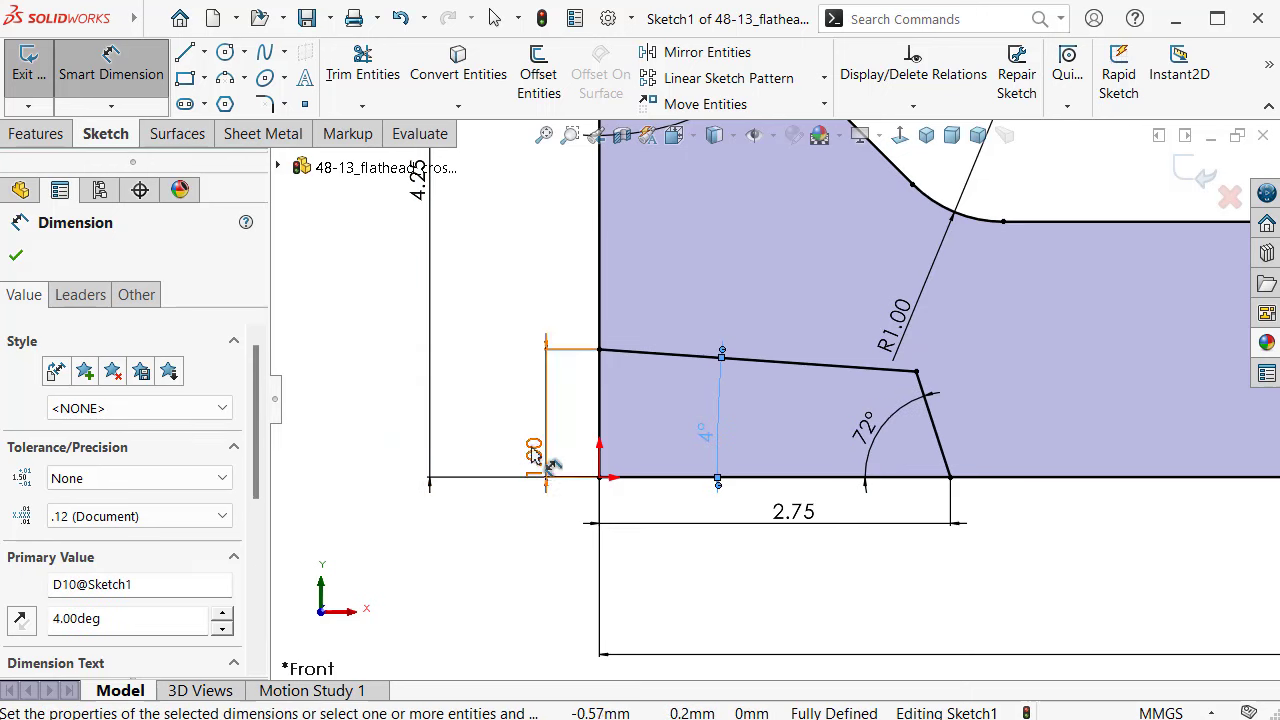
pyautogui.moveTo(535, 452); pyautogui.dragTo(578, 448)
pyautogui.click(481, 572)
pyautogui.press('f')
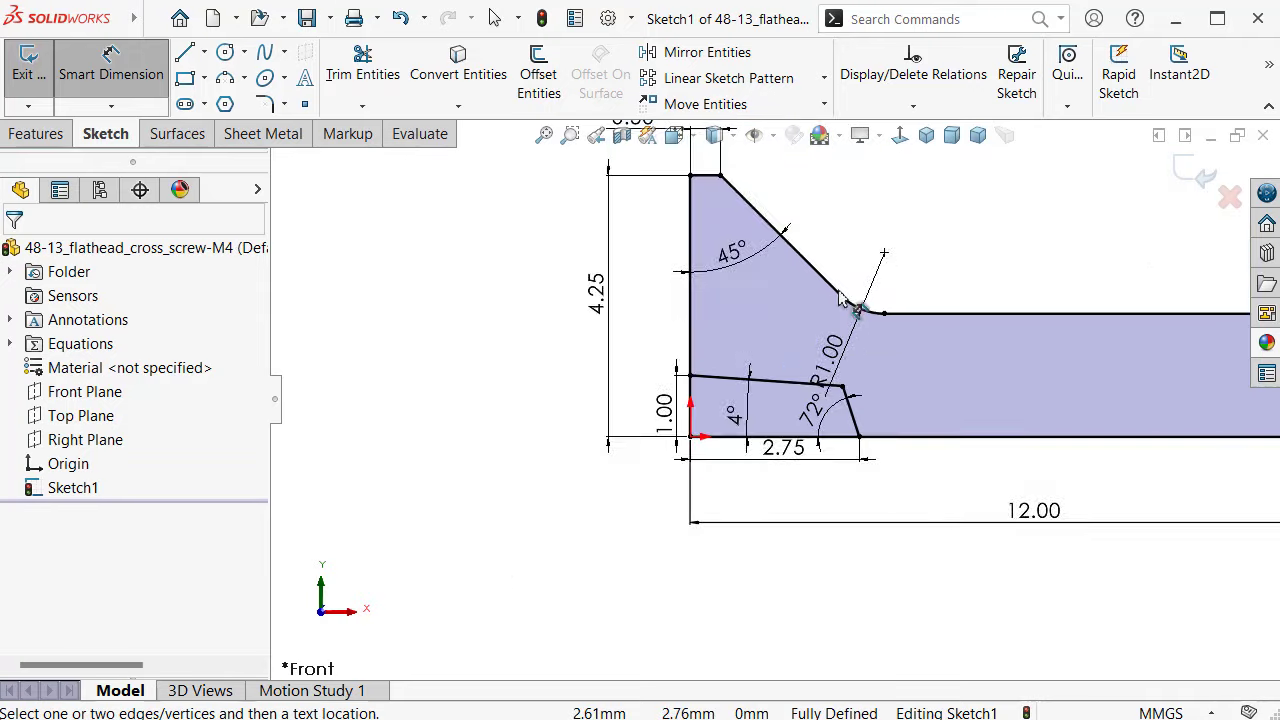
pyautogui.scroll(-2, 1022, 385)
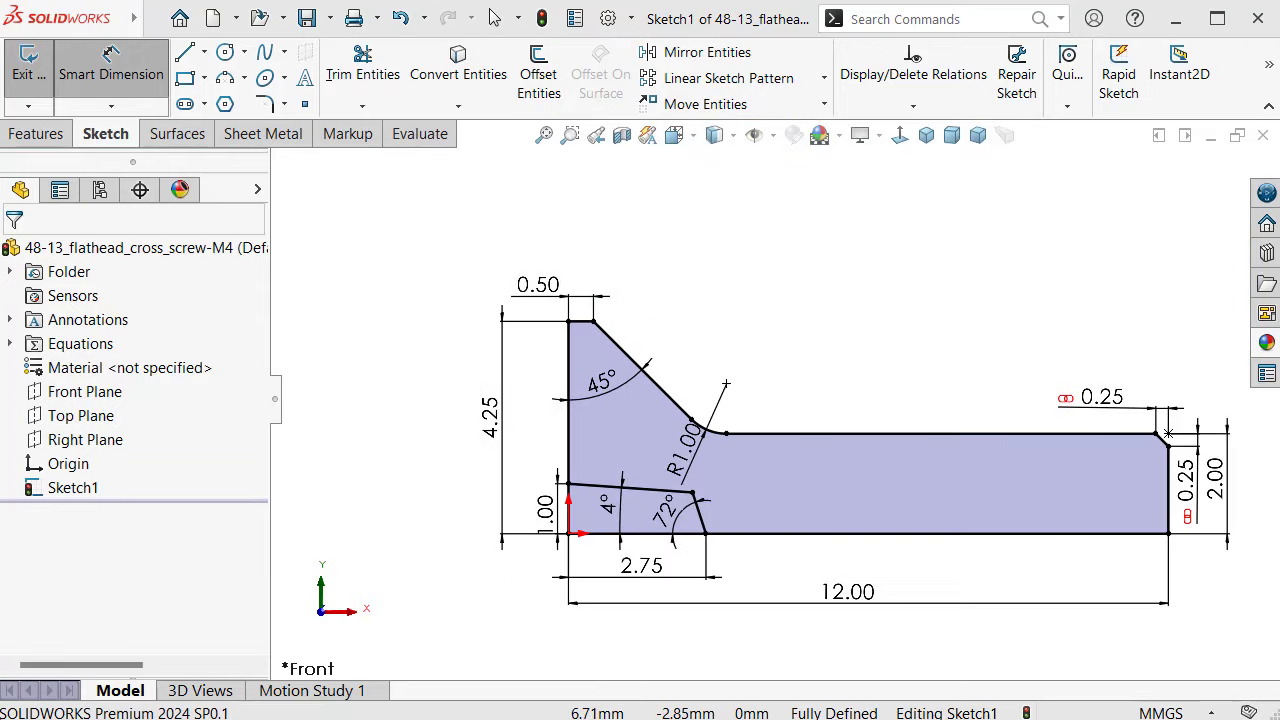
# Step: Set up a revolve of the profile about the bottom line with Thin Feature off
pyautogui.click(926, 135)
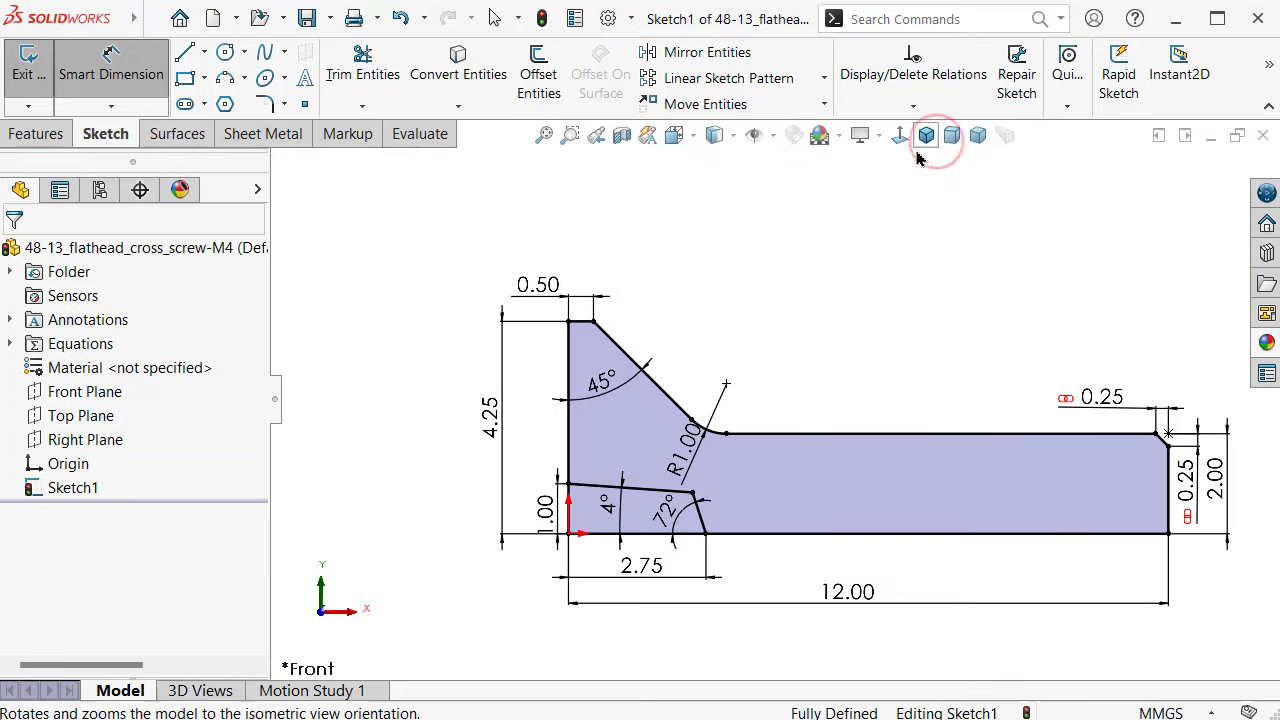
pyautogui.click(20, 135)
pyautogui.click(123, 70)
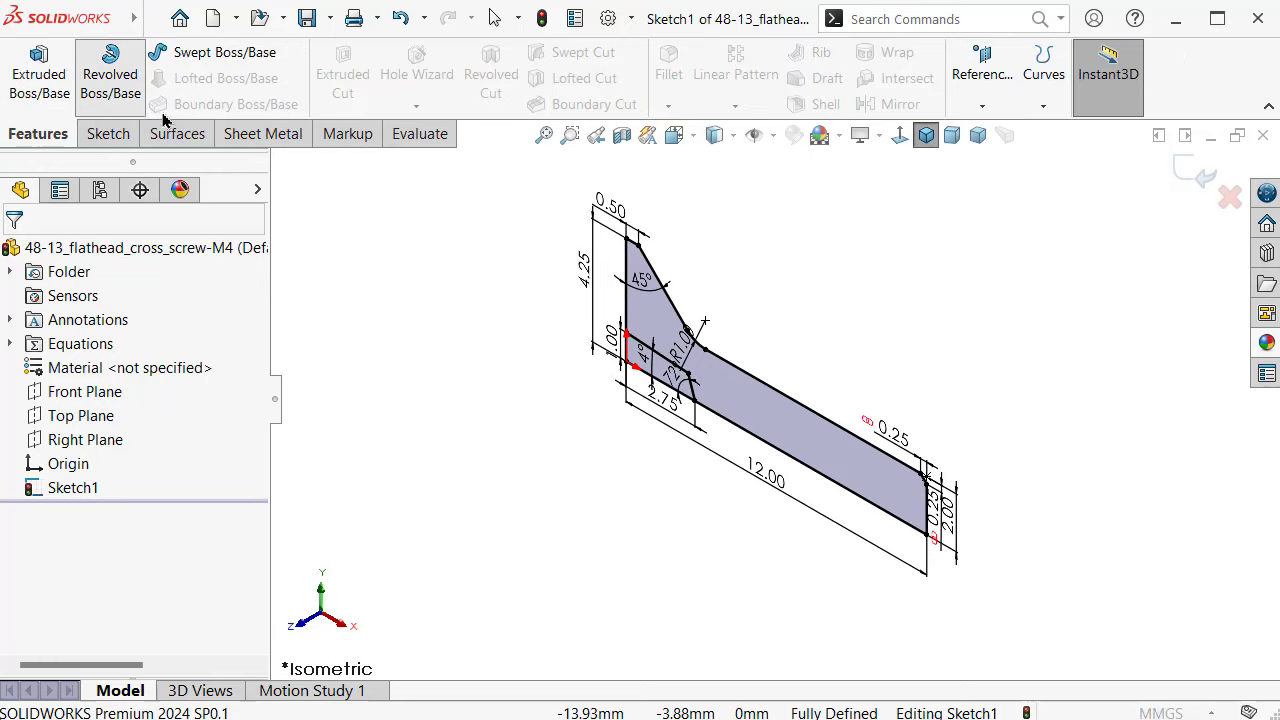
pyautogui.click(135, 321)
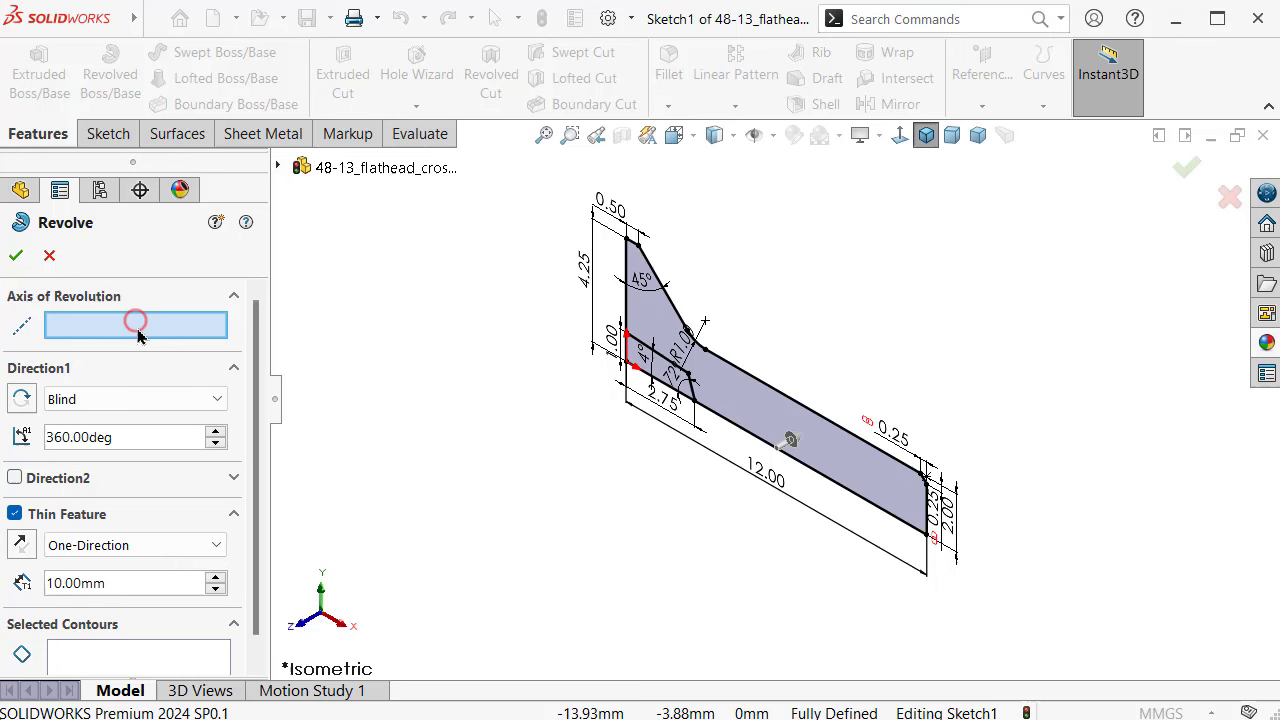
pyautogui.click(741, 436)
pyautogui.click(157, 660)
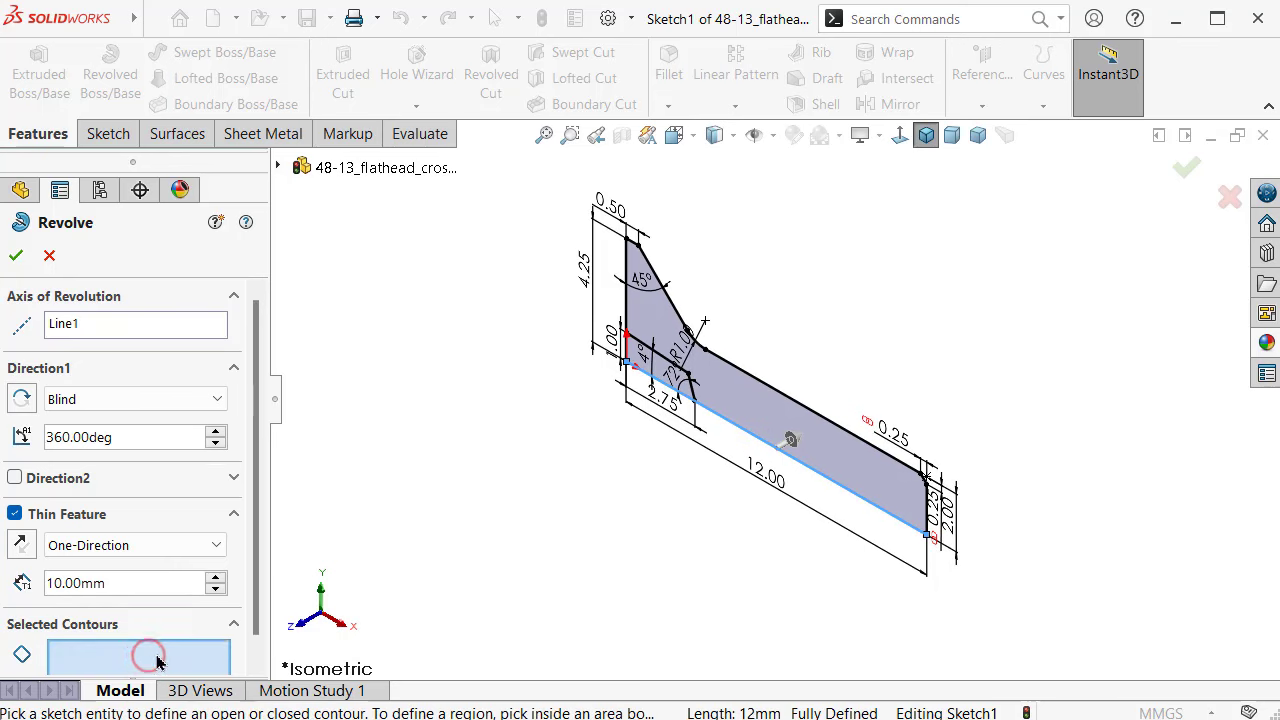
pyautogui.click(727, 396)
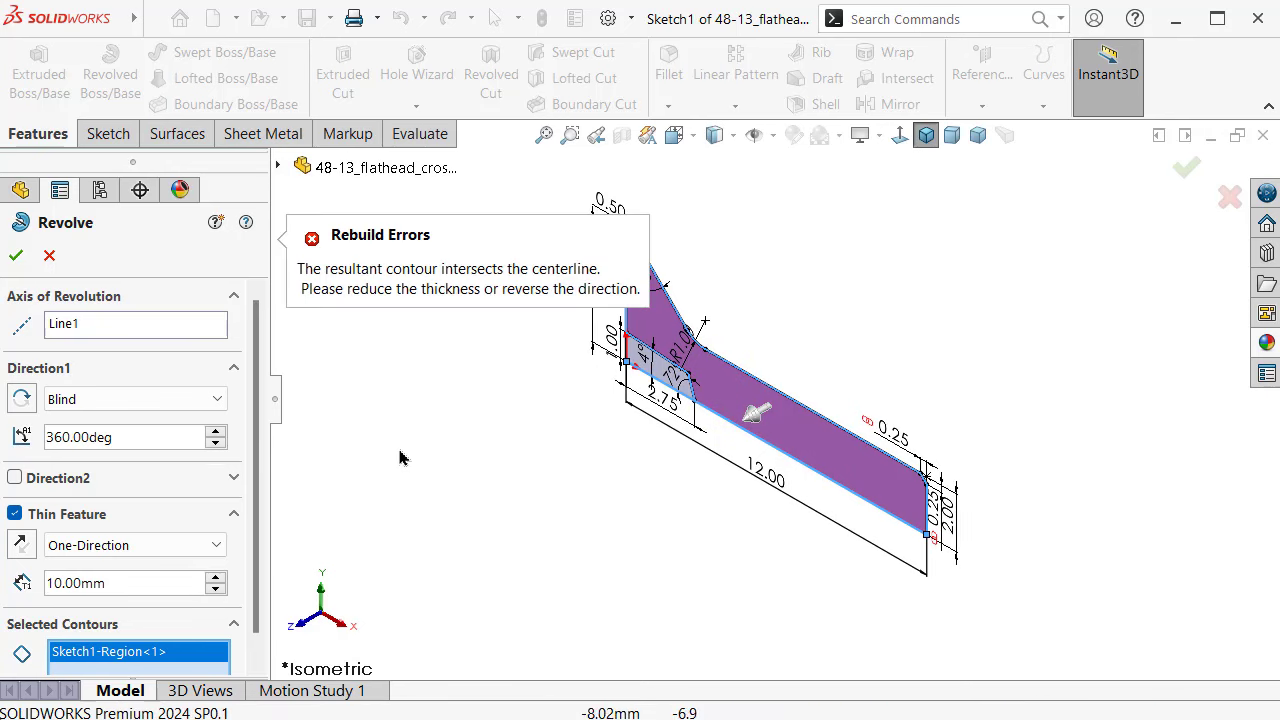
pyautogui.click(15, 514)
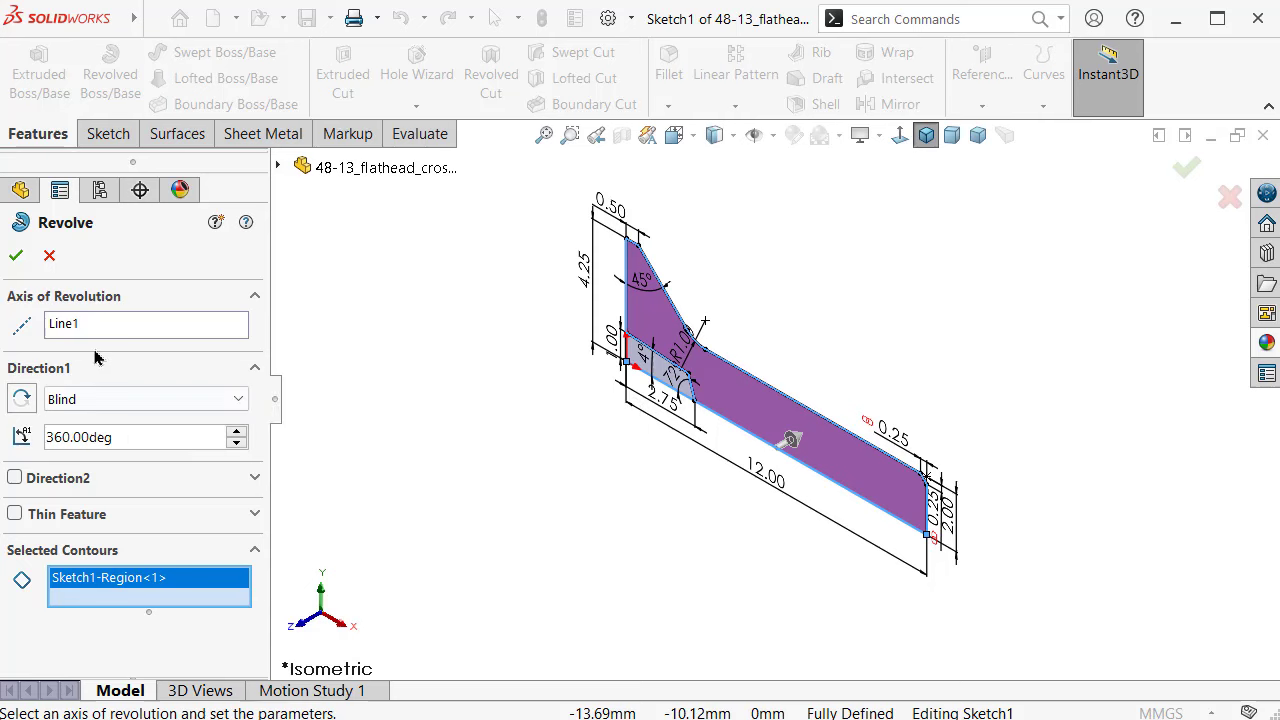
# Step: Attempt the revolve, dismiss the rebuild error, and cancel it
pyautogui.click(16, 256)
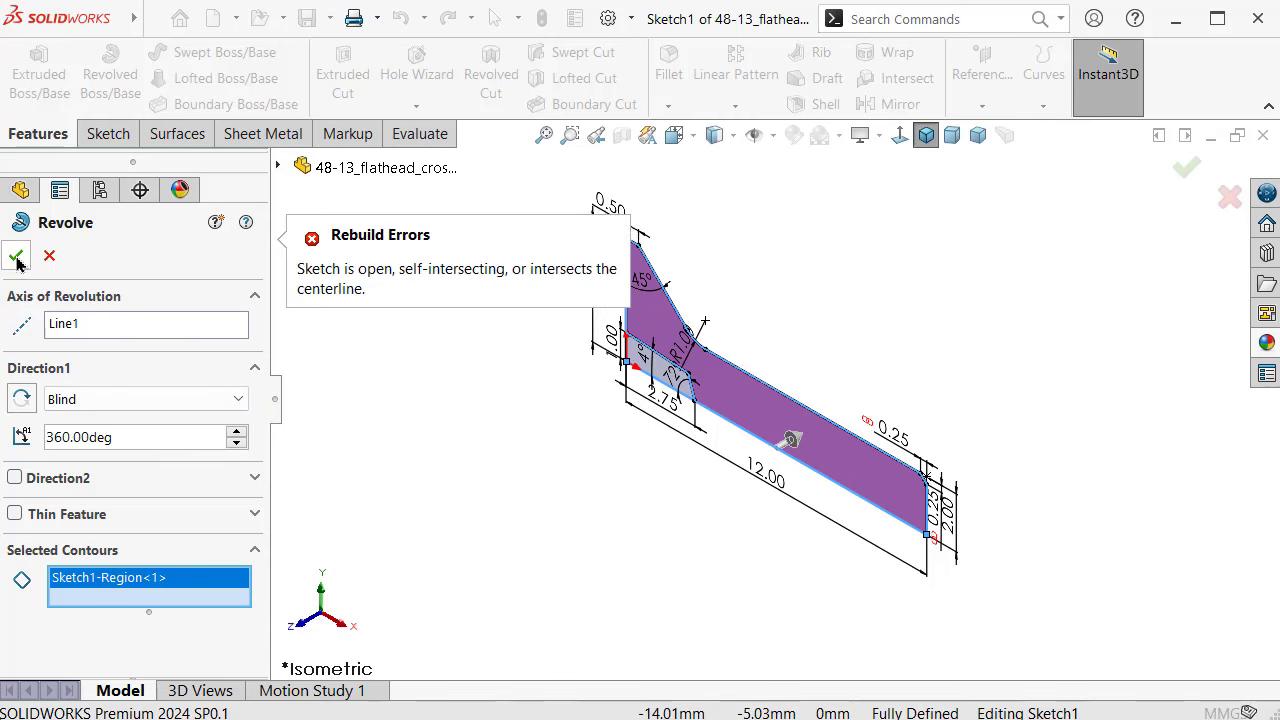
pyautogui.click(615, 563)
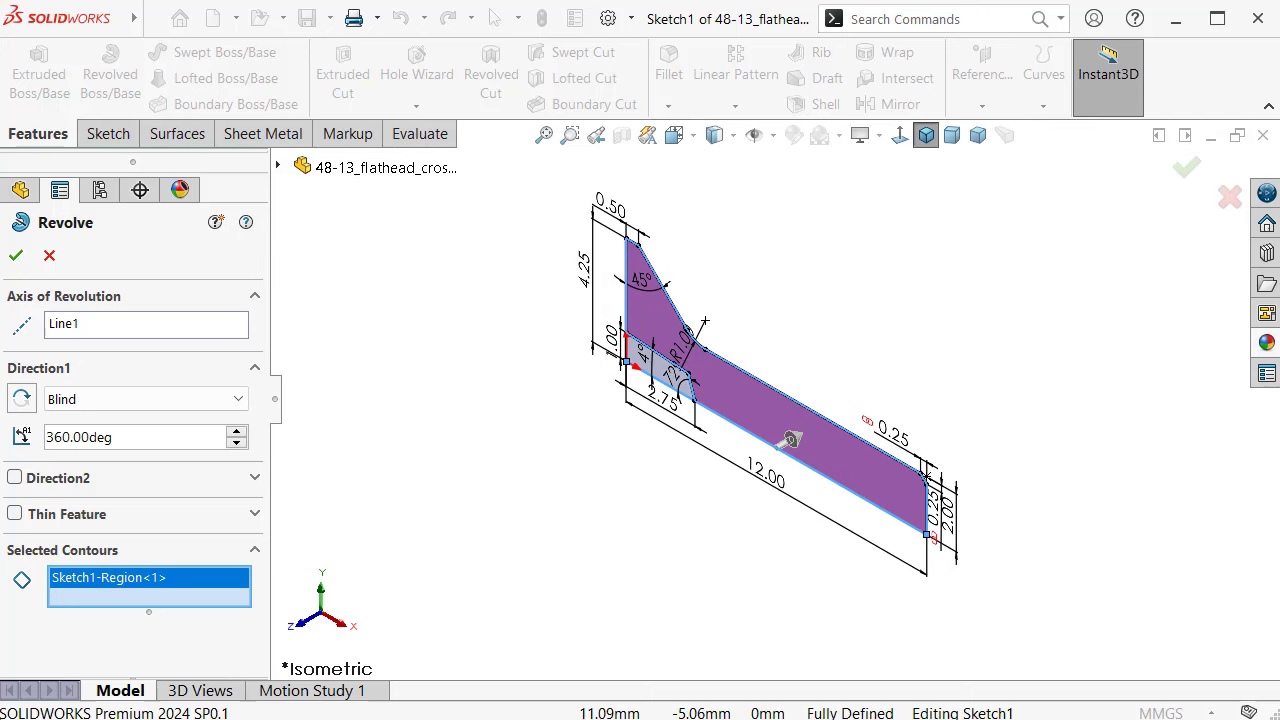
pyautogui.click(50, 256)
# Step: Convert the profile's left edge and bottom line to construction geometry
pyautogui.click(900, 135)
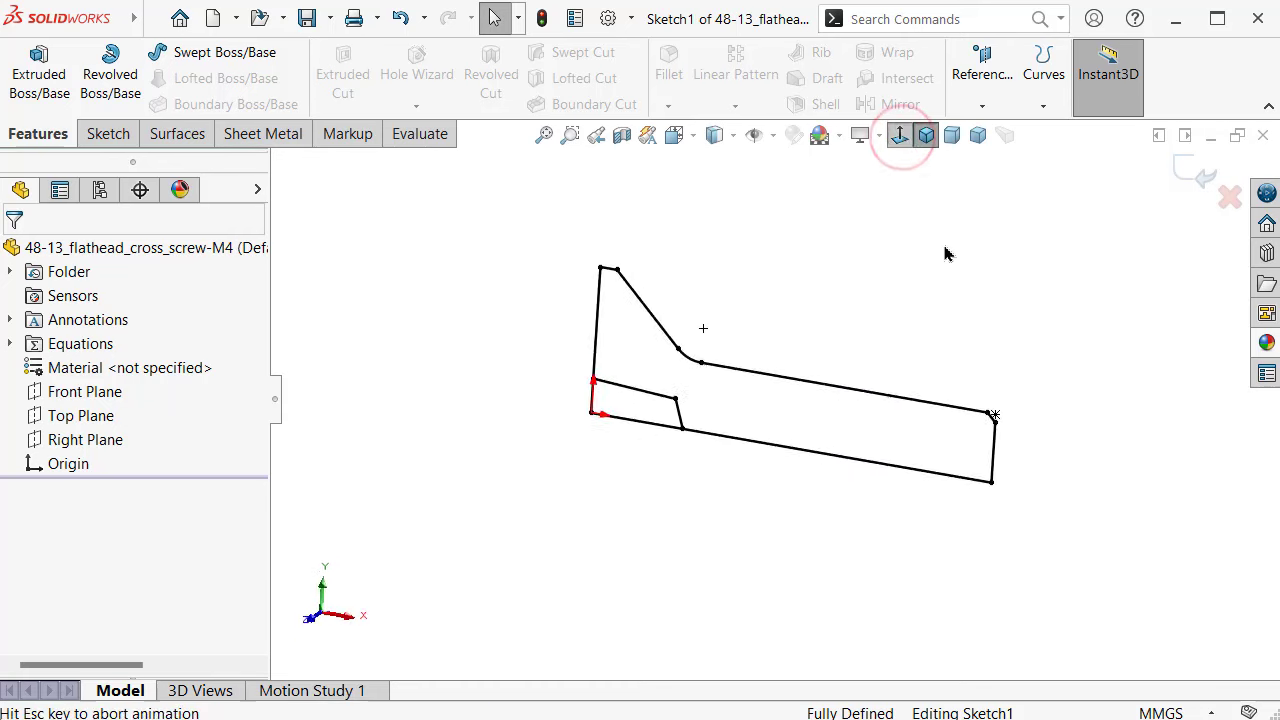
pyautogui.click(878, 240)
pyautogui.scroll(-5, 615, 445)
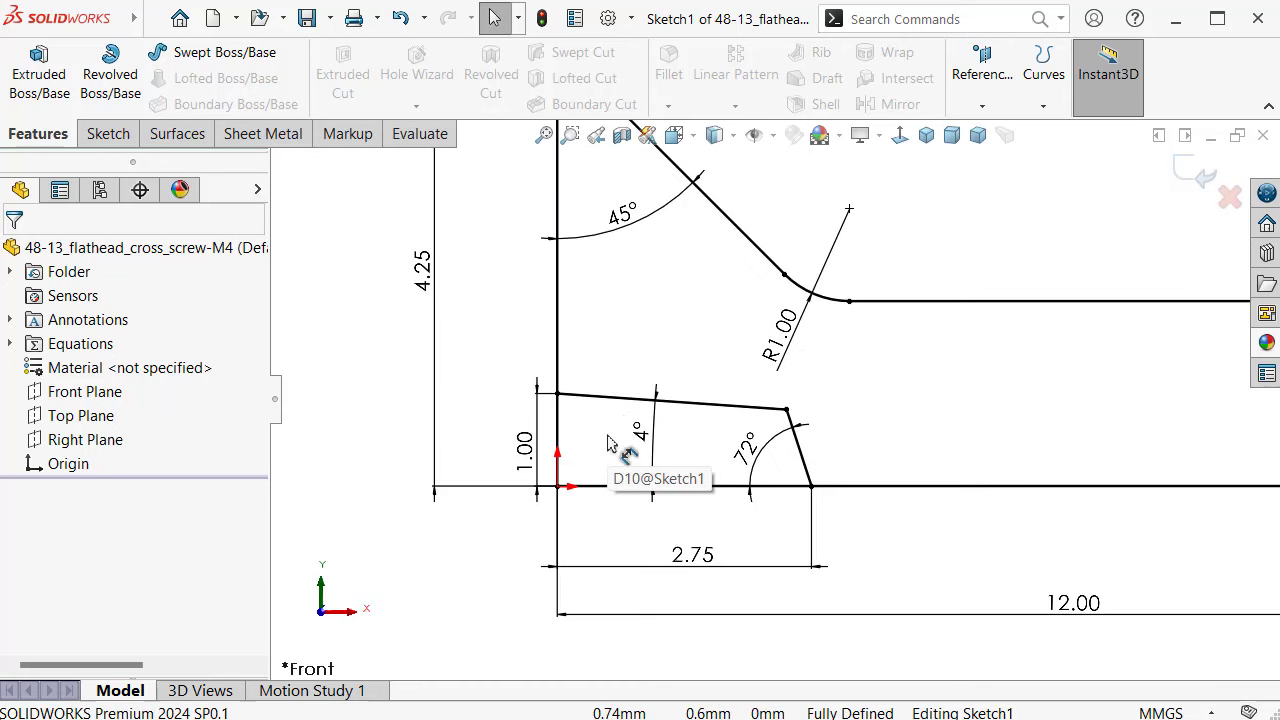
pyautogui.scroll(-1, 608, 444)
pyautogui.click(555, 418)
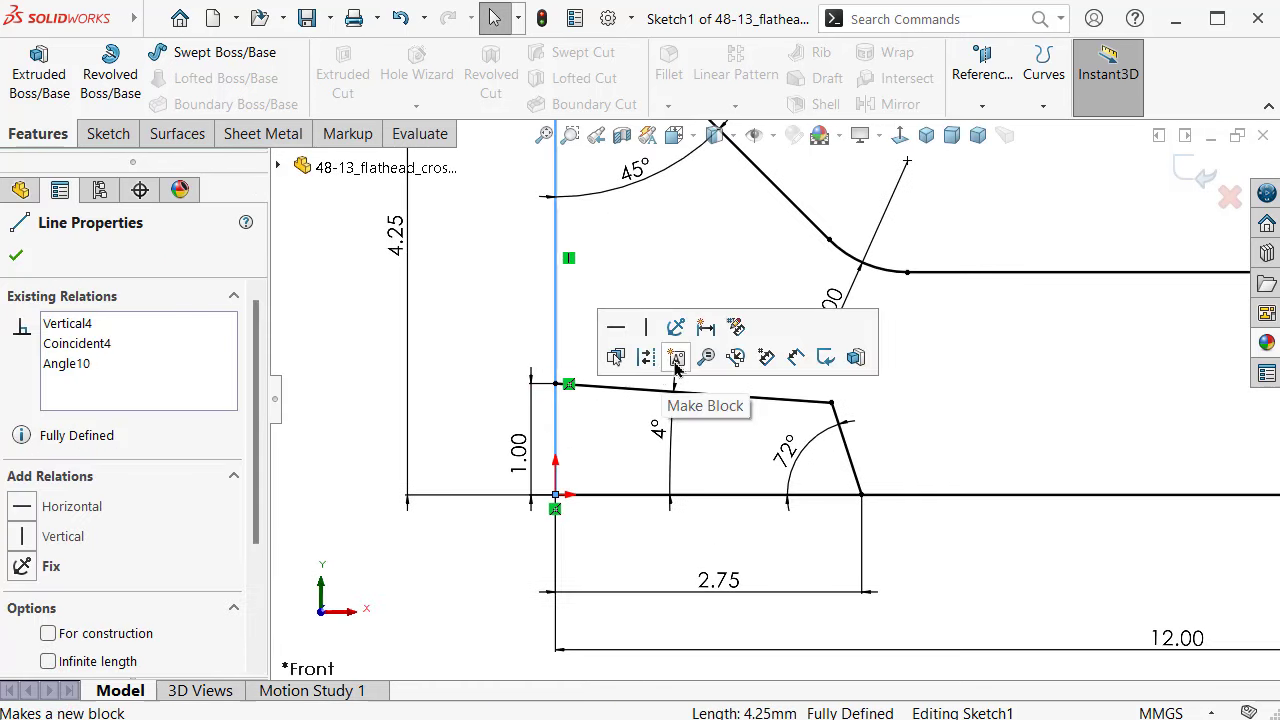
pyautogui.click(647, 358)
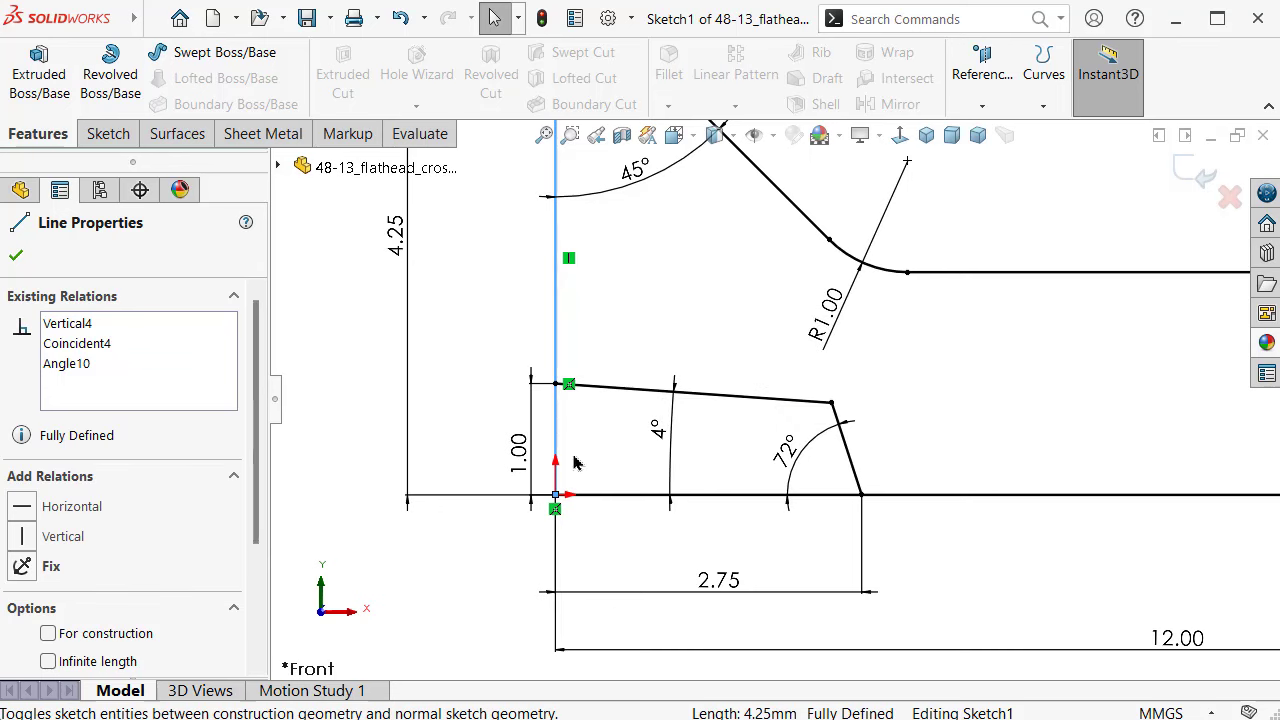
pyautogui.scroll(3, 775, 398)
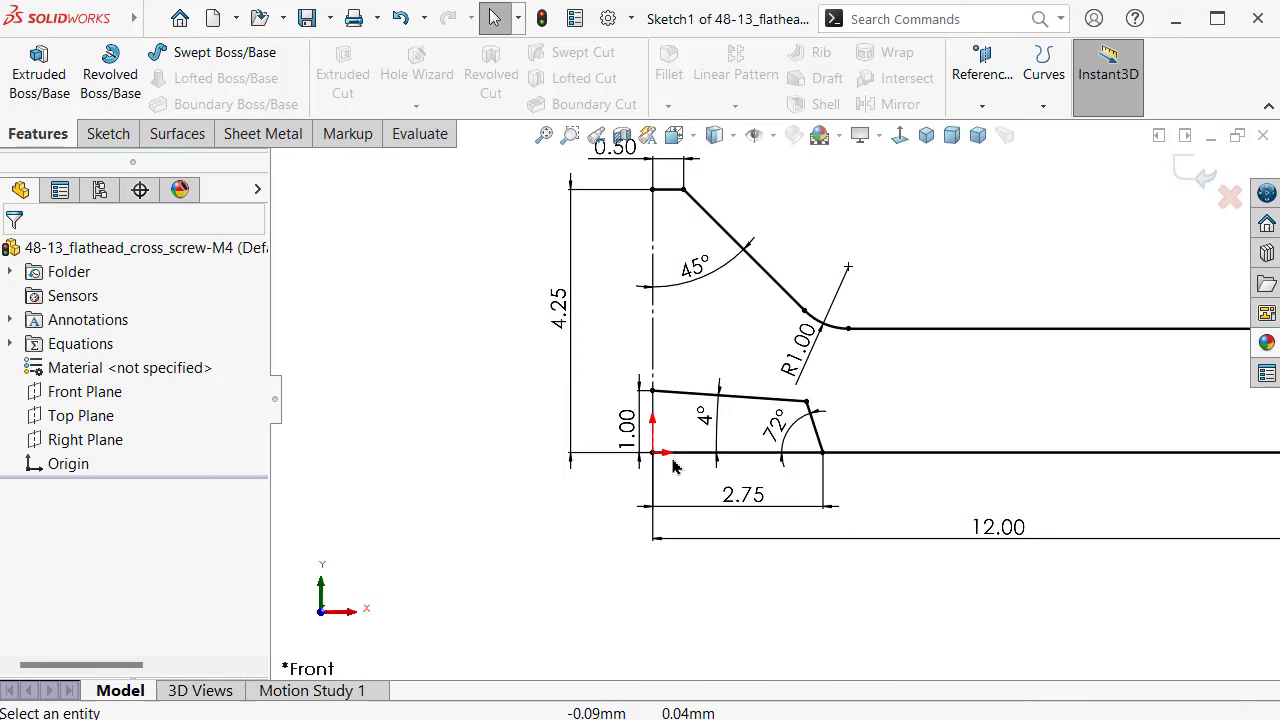
pyautogui.click(696, 455)
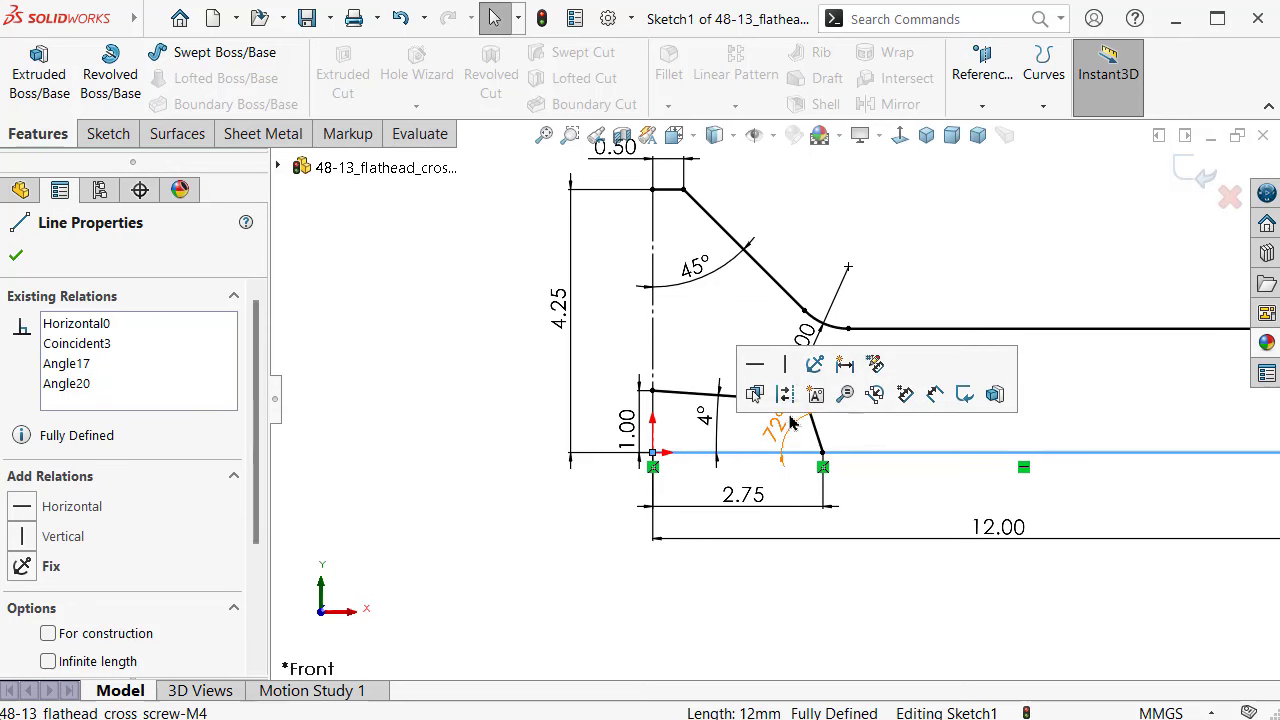
pyautogui.click(785, 393)
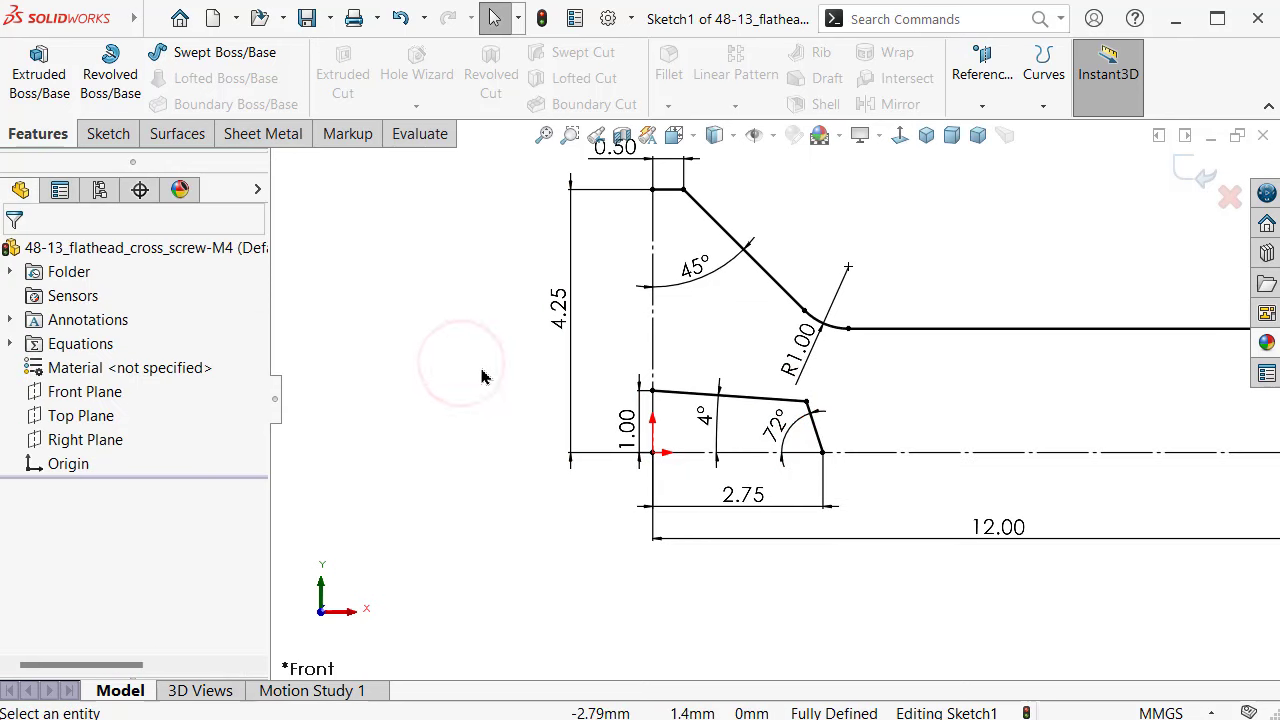
# Step: Redraw the head's left edge and the shank bottom line to re-close the profile
pyautogui.press('s')
pyautogui.click(658, 400)
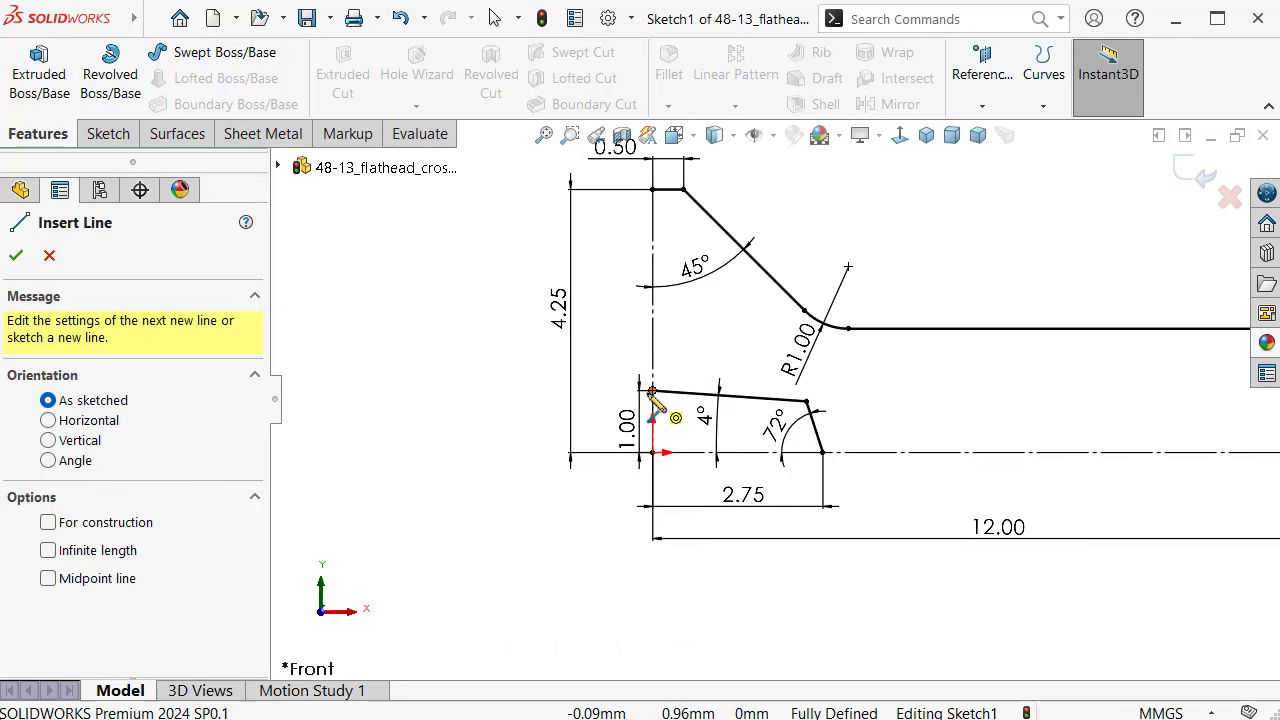
pyautogui.click(652, 190)
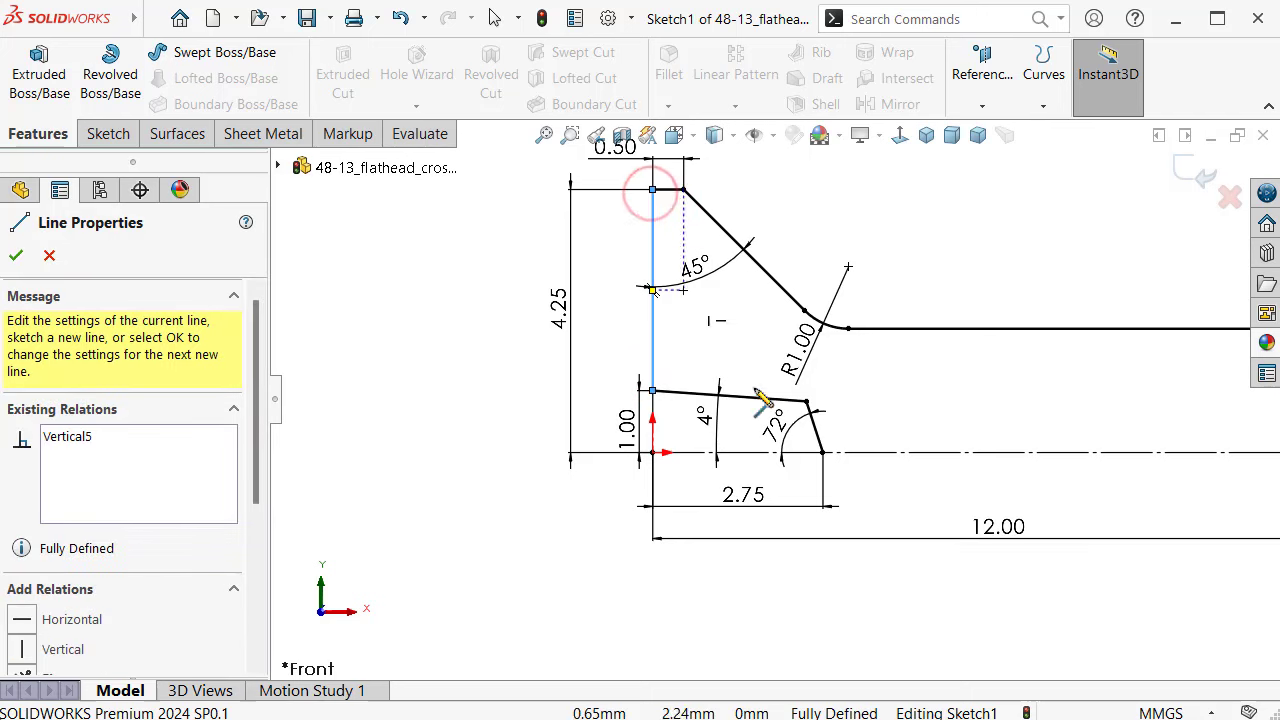
pyautogui.click(822, 455)
pyautogui.scroll(3, 1060, 448)
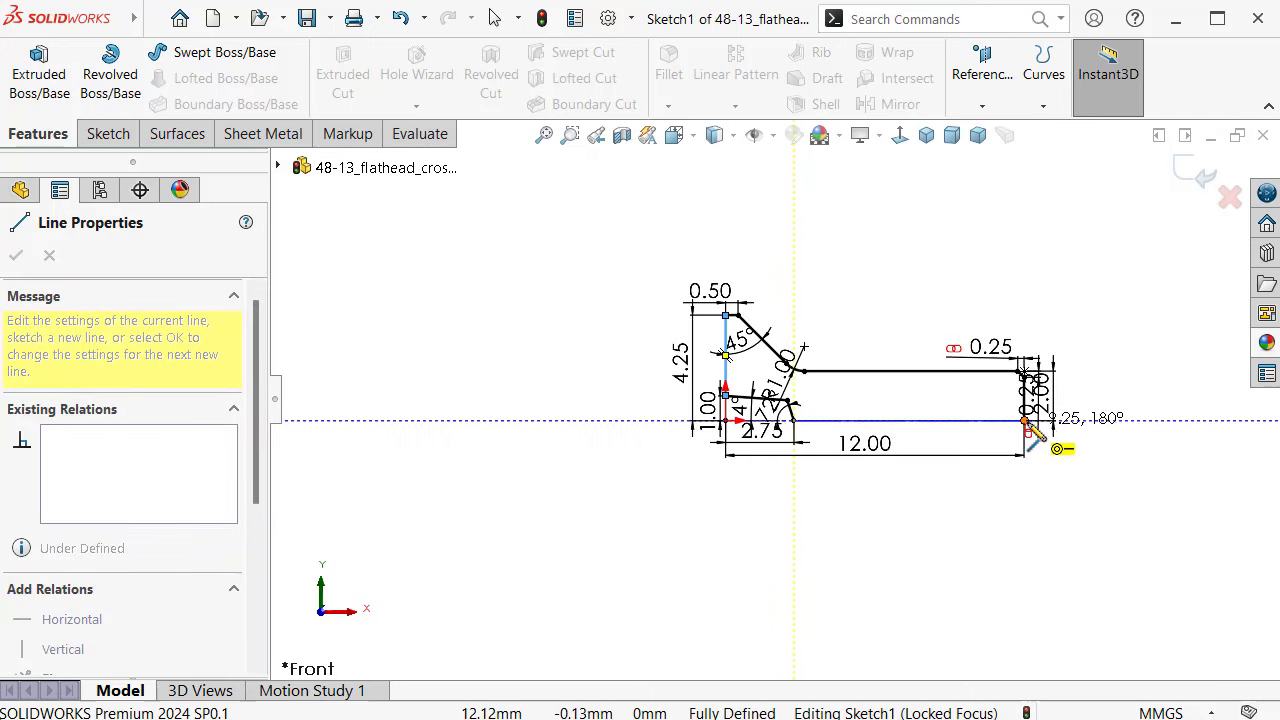
pyautogui.click(1025, 420)
# Step: Revolve the closed profile into the countersunk screw body, Revolve3
pyautogui.click(16, 256)
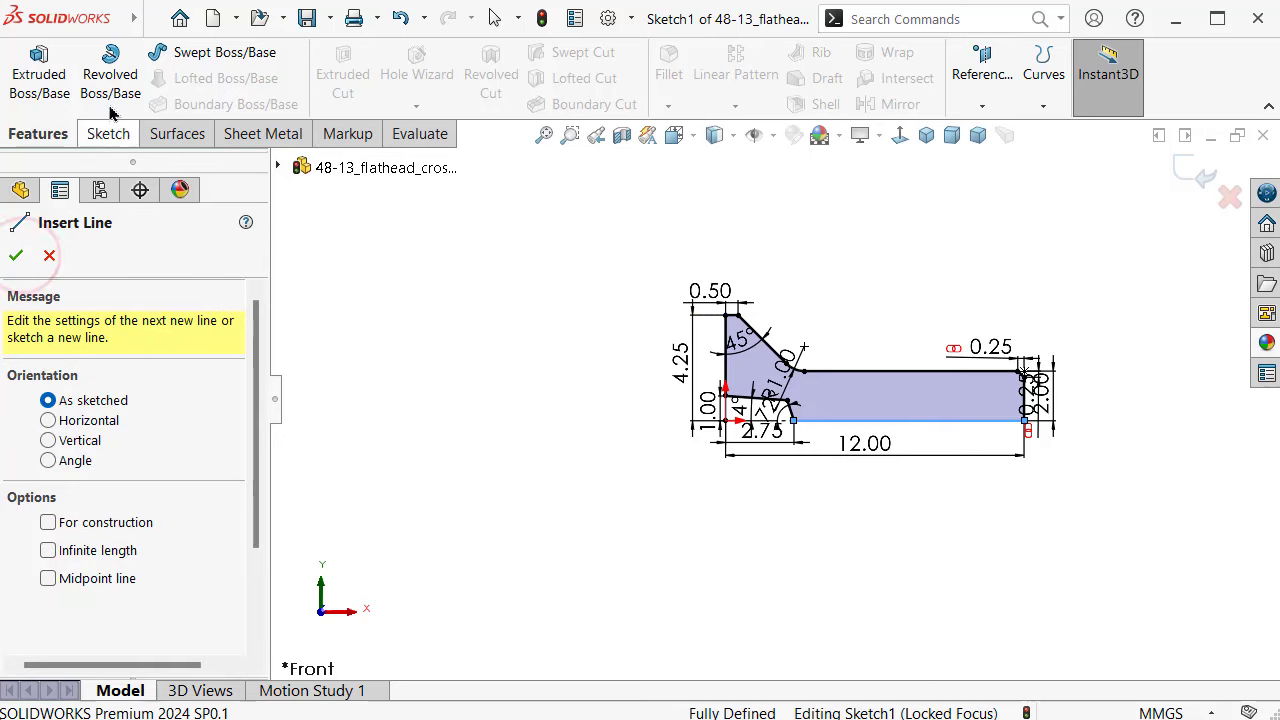
pyautogui.click(110, 90)
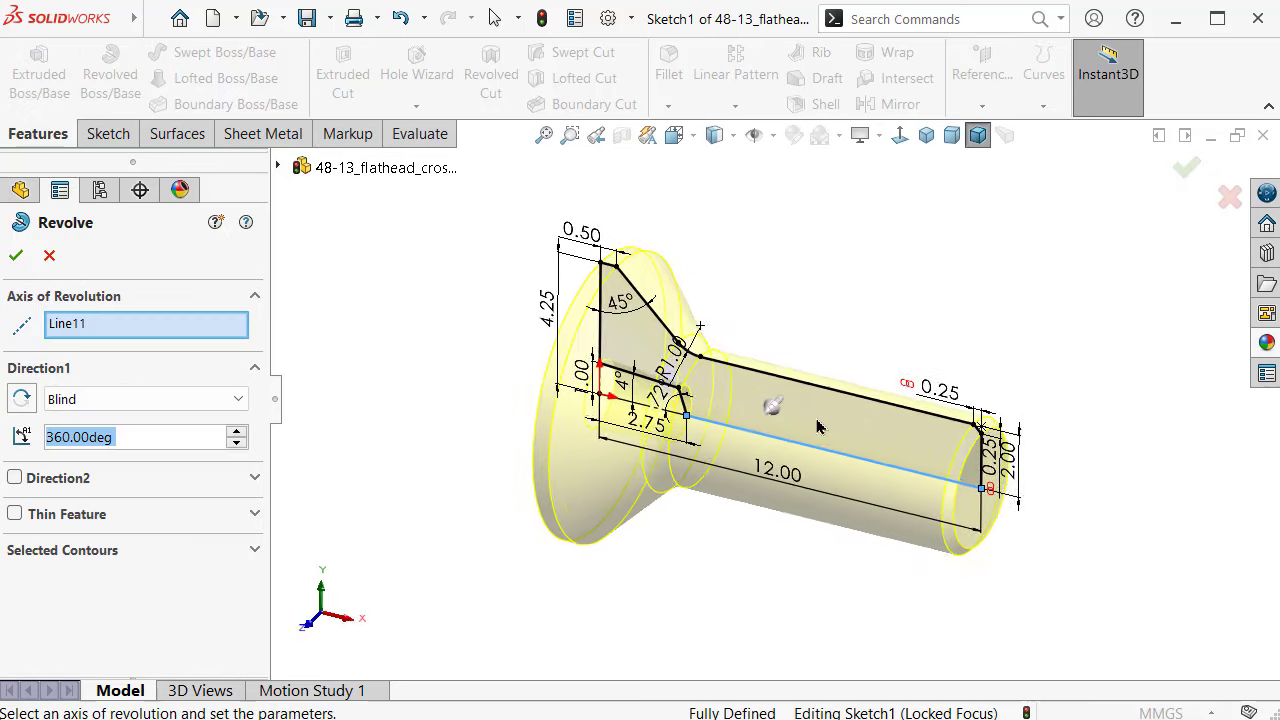
pyautogui.click(1187, 167)
pyautogui.click(956, 261)
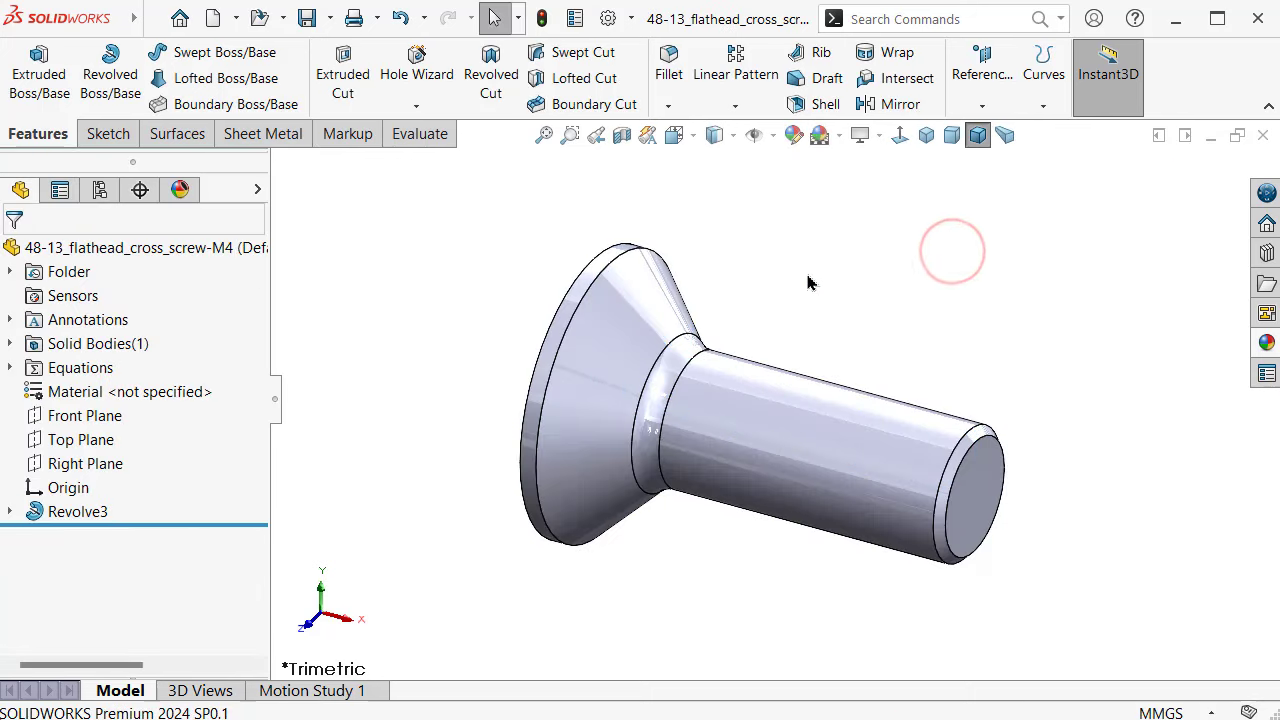
pyautogui.moveTo(809, 280); pyautogui.dragTo(1030, 401, button='middle')
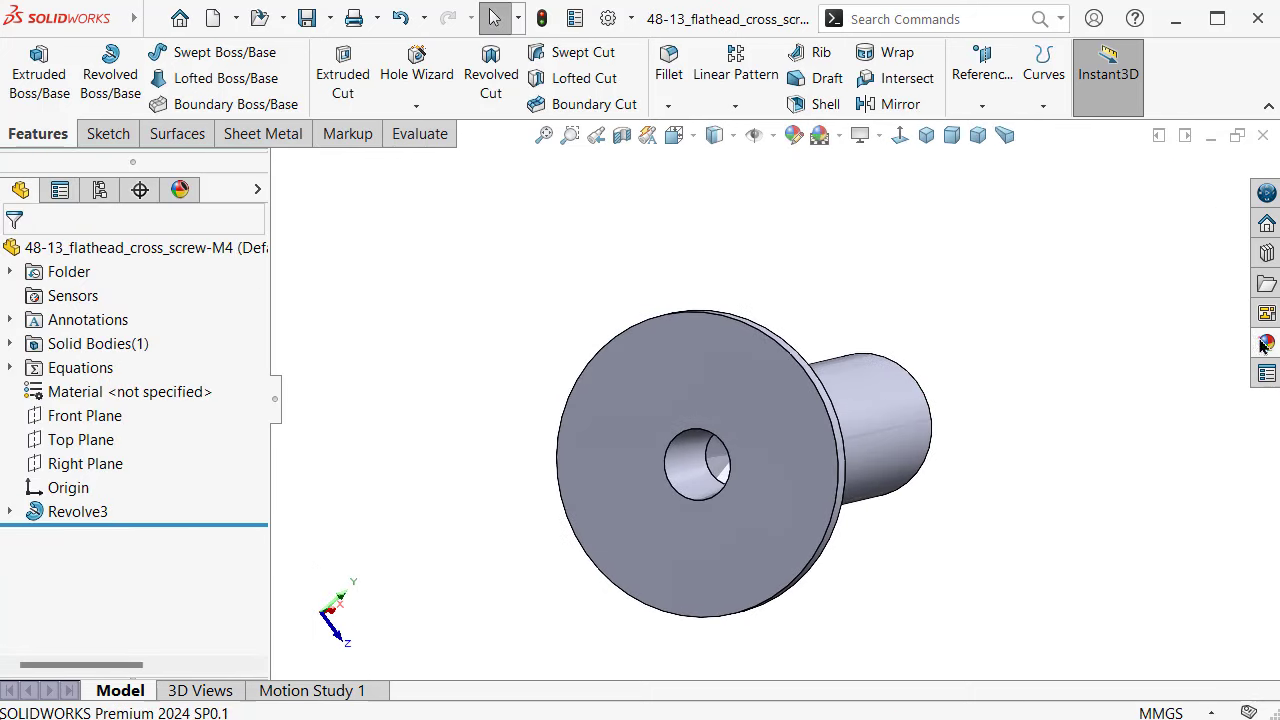
# Step: Apply the brushed steel appearance to the screw and orbit to view the shank
pyautogui.click(1262, 345)
pyautogui.moveTo(1114, 555); pyautogui.dragTo(590, 280)
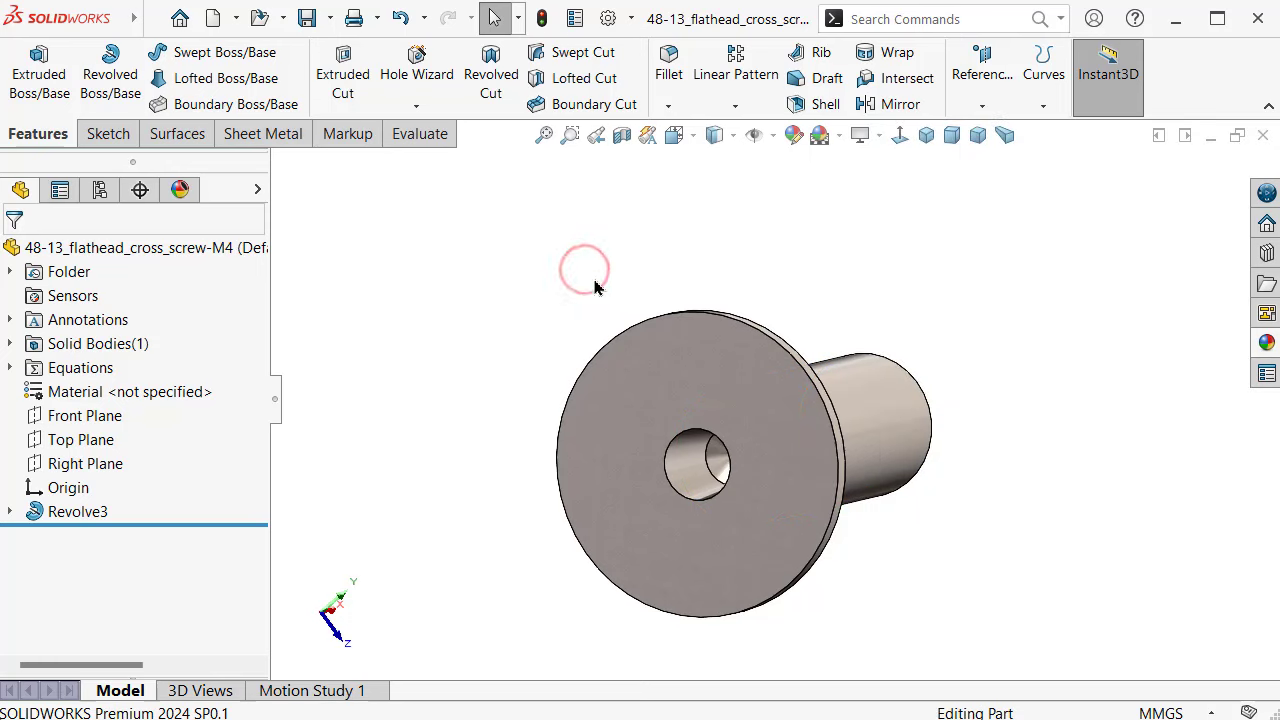
pyautogui.moveTo(595, 287); pyautogui.dragTo(480, 300, button='middle')
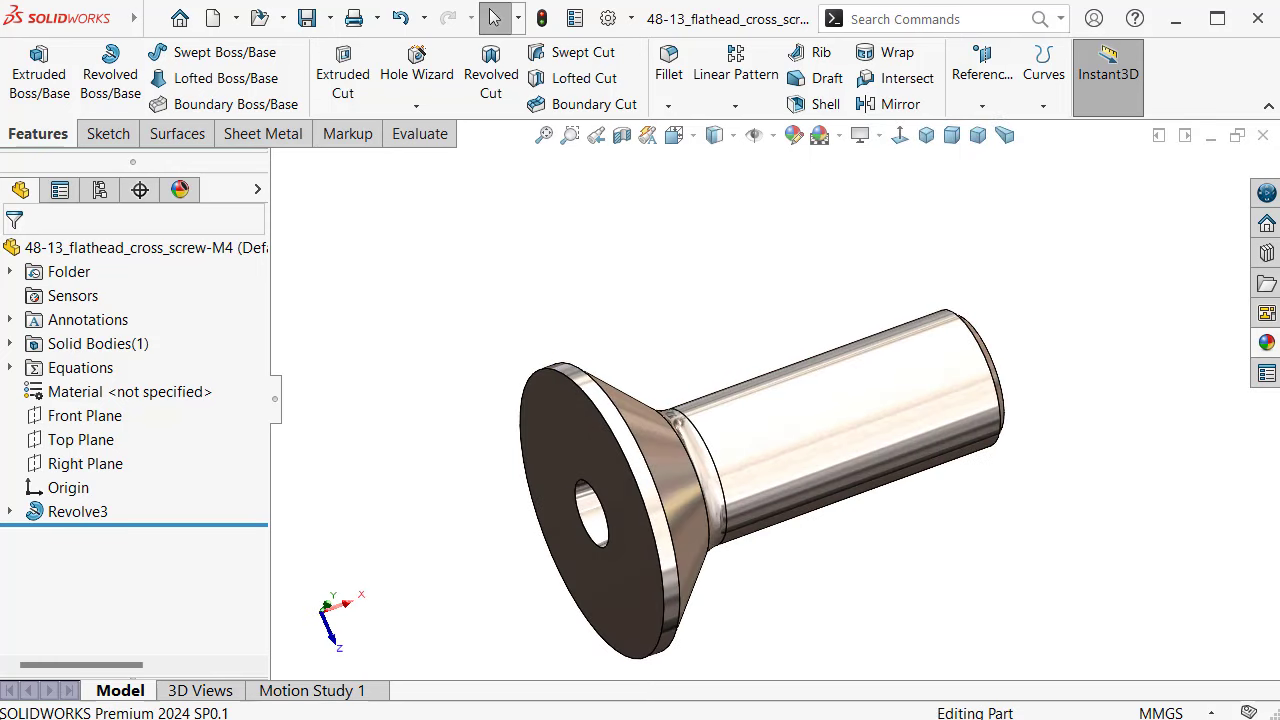
pyautogui.click(412, 108)
# Step: Start a Thread at the shank's neck edge, ending Up To Selection at the shank's tip edge
pyautogui.click(427, 180)
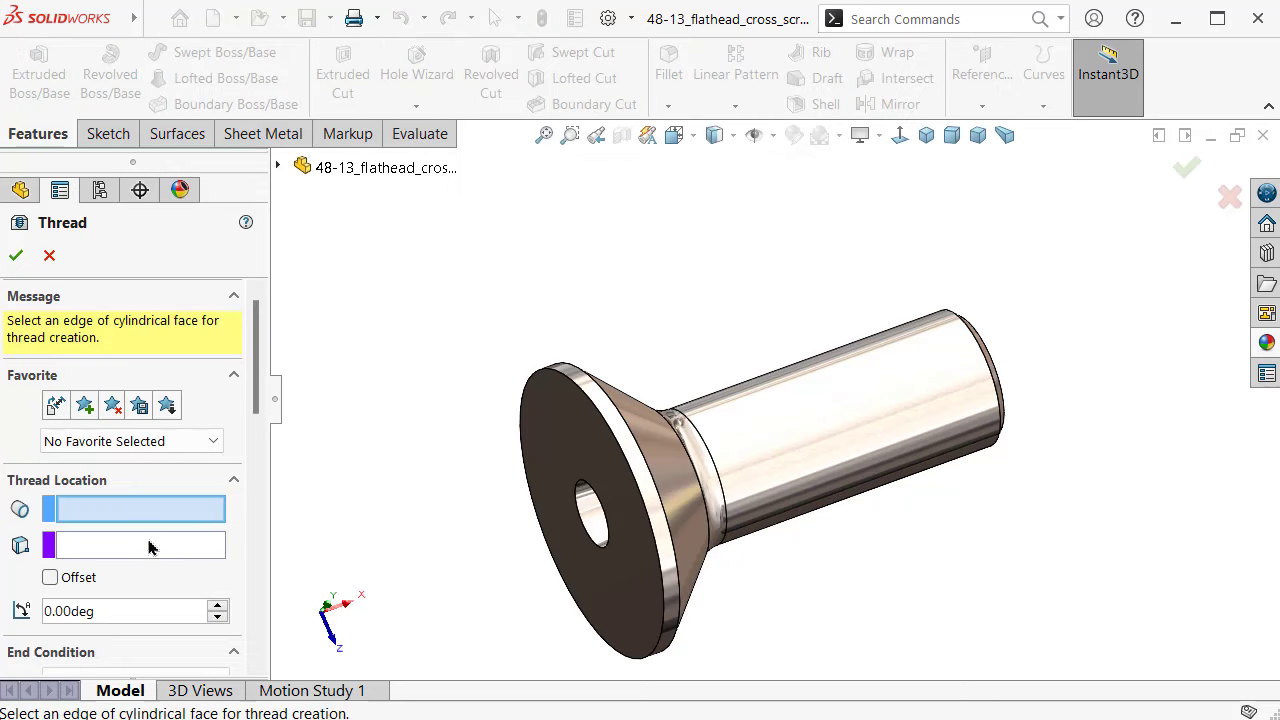
pyautogui.click(716, 462)
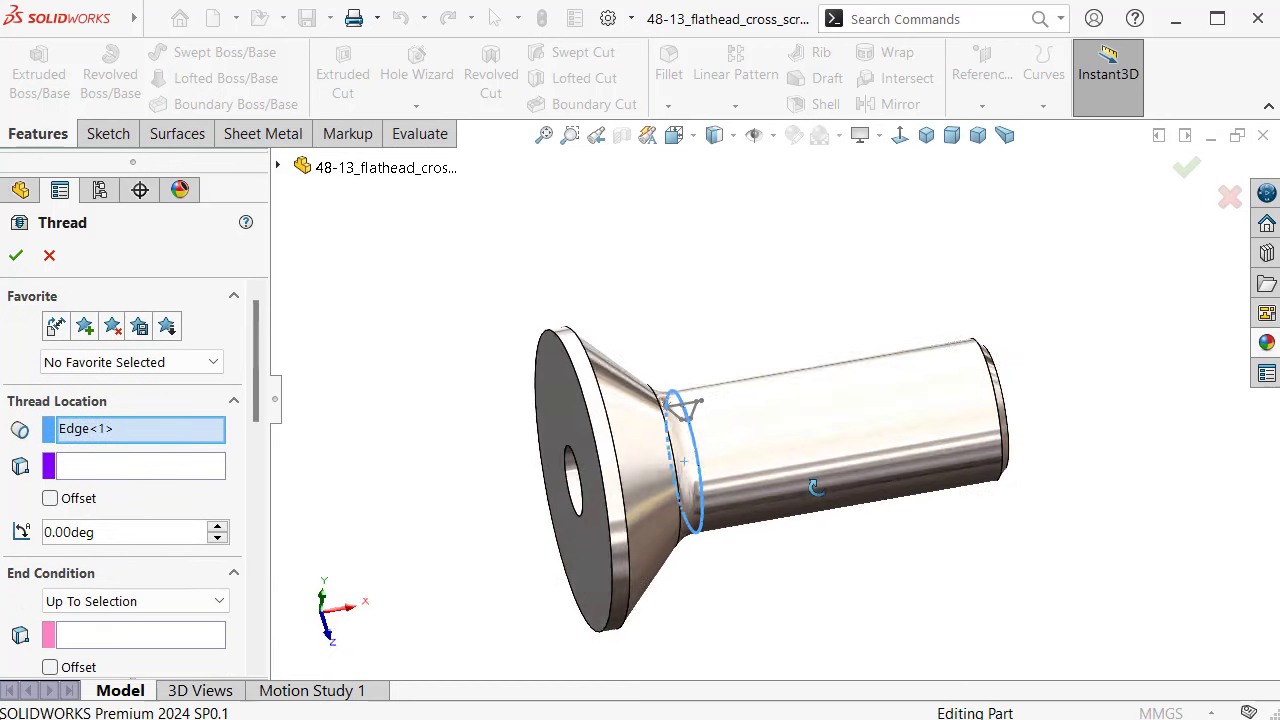
pyautogui.click(997, 405)
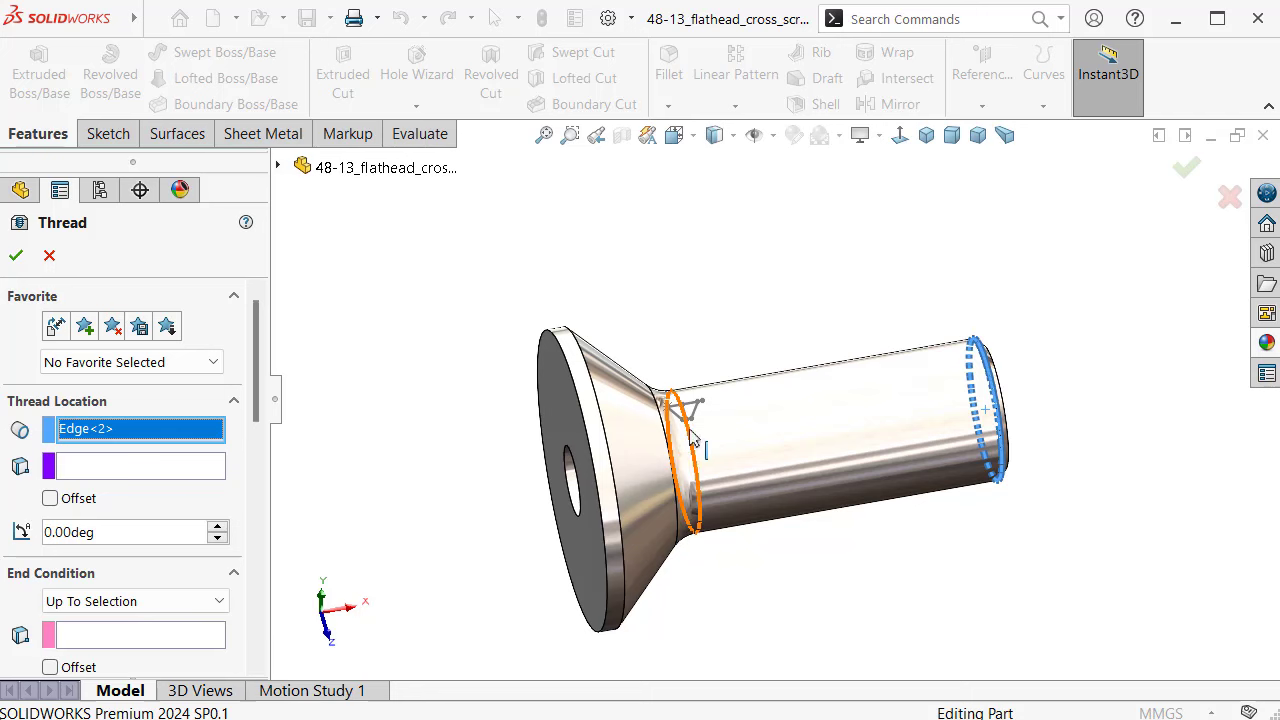
pyautogui.scroll(-4, 705, 470)
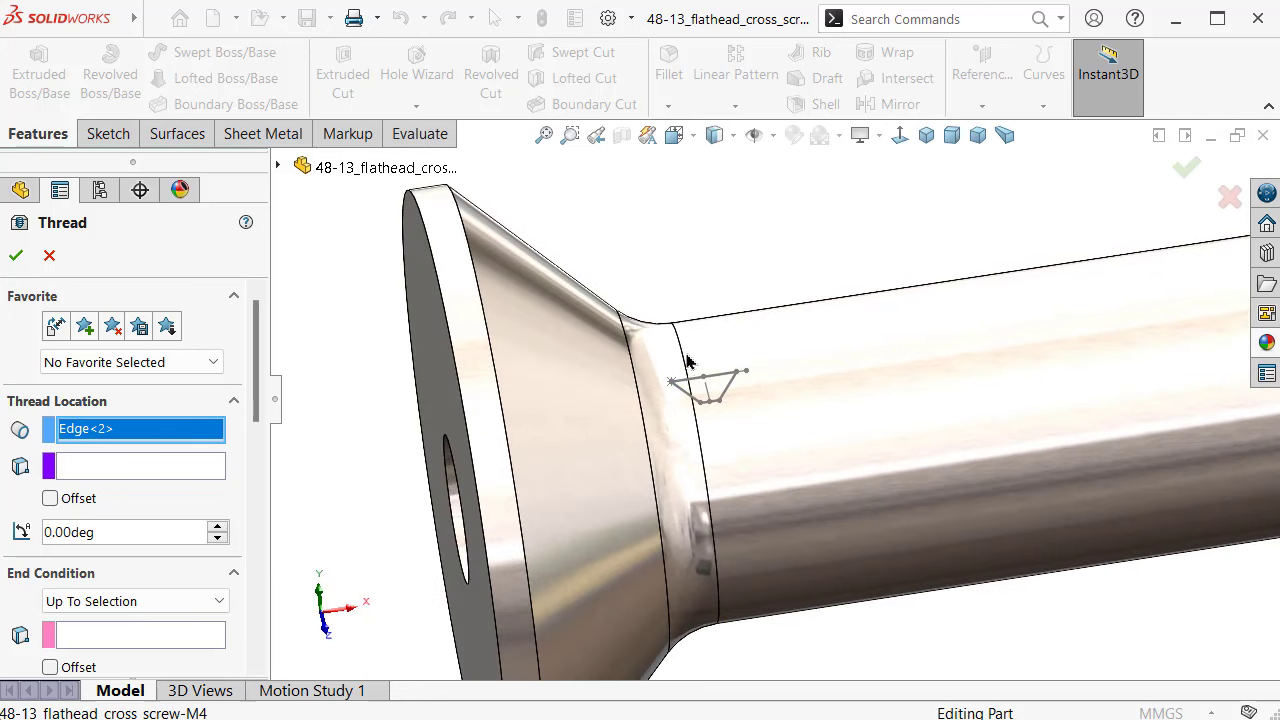
pyautogui.click(683, 360)
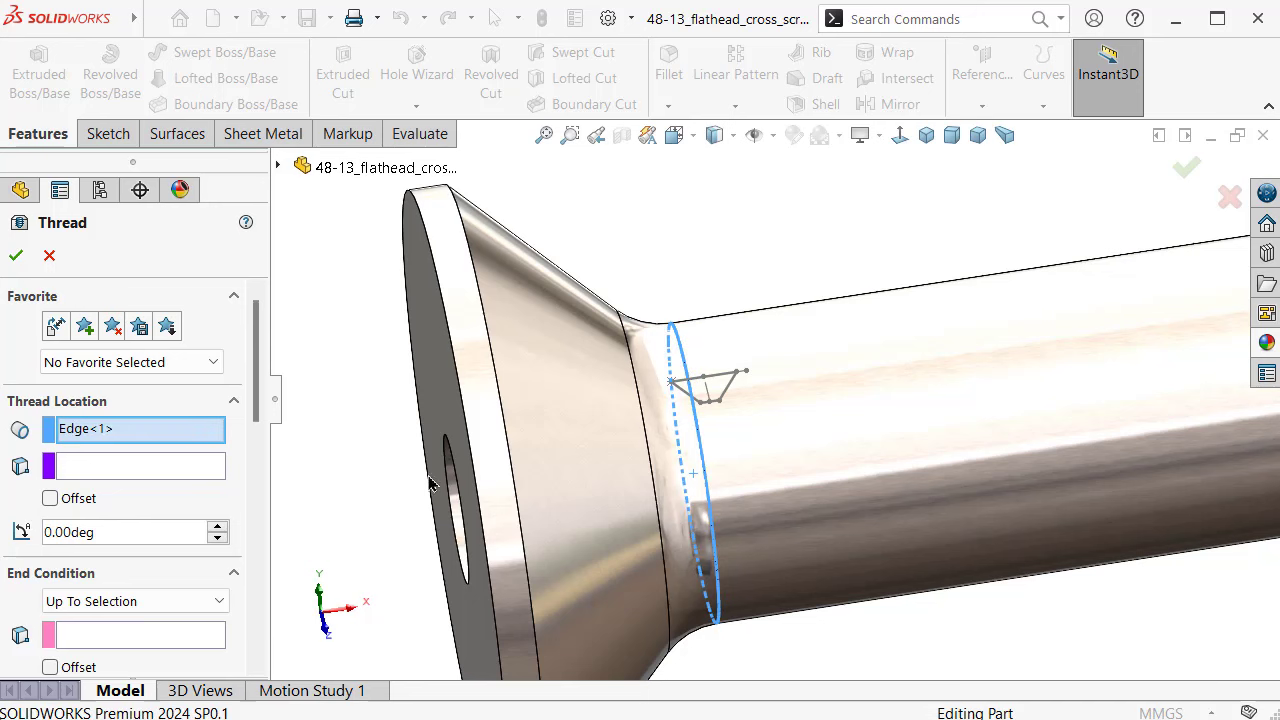
pyautogui.click(140, 636)
pyautogui.scroll(3, 1093, 362)
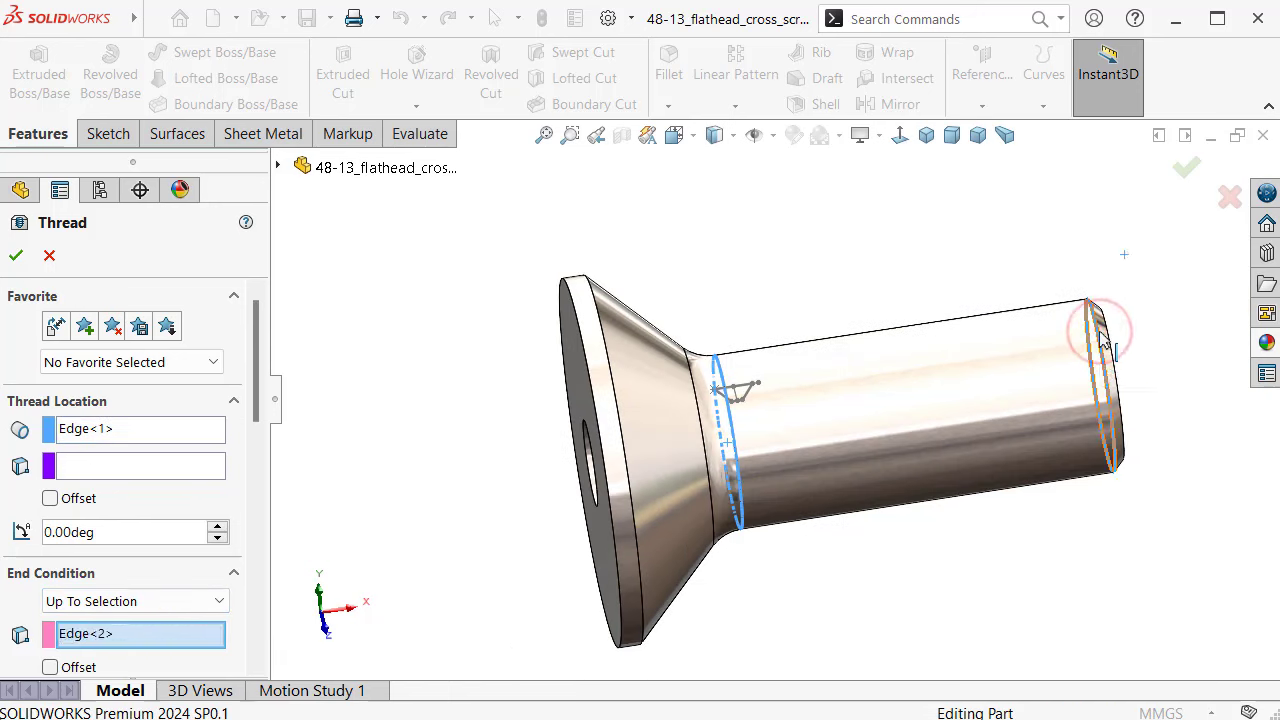
pyautogui.moveTo(257, 394); pyautogui.dragTo(260, 530)
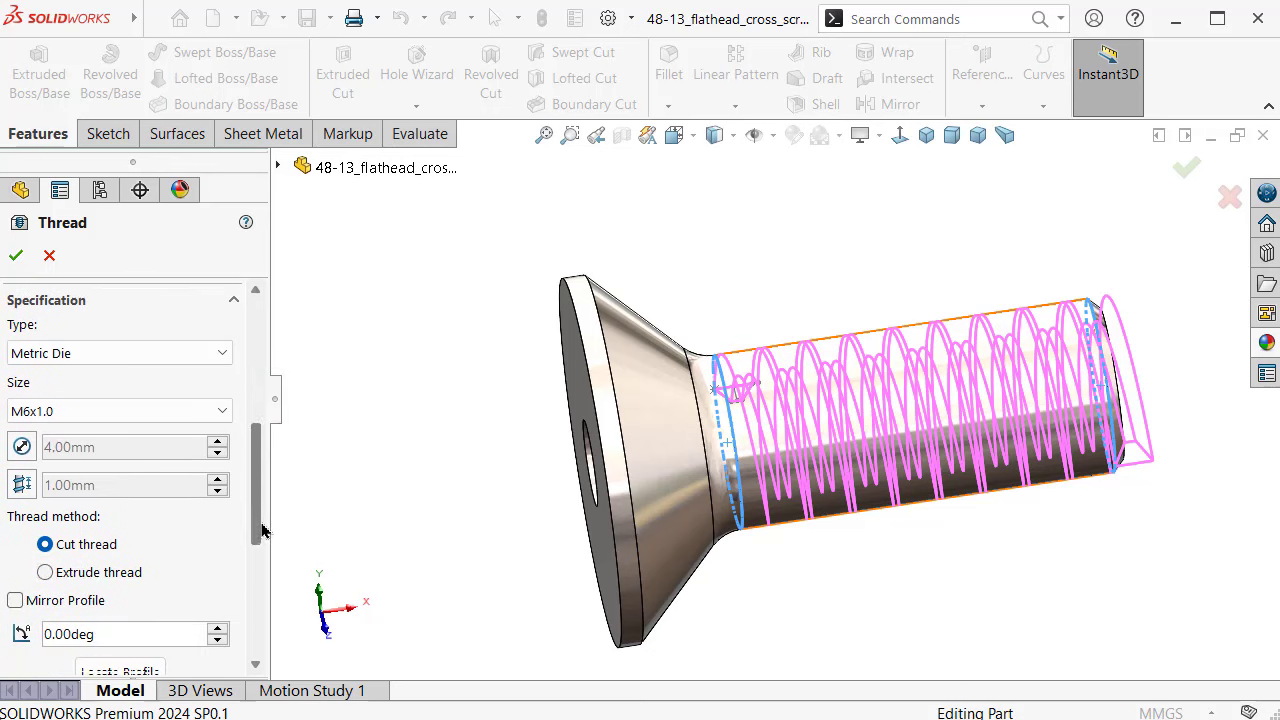
# Step: Set the thread size to M4x0.7
pyautogui.click(139, 412)
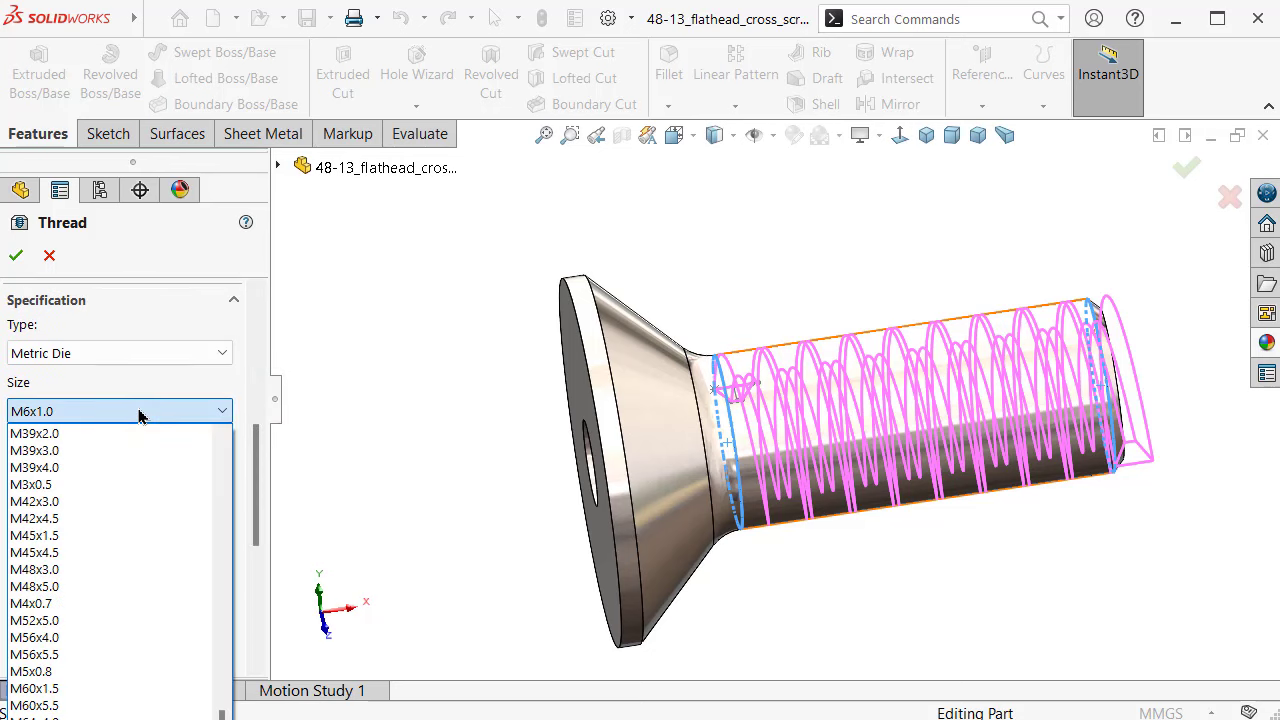
pyautogui.scroll(2, 120, 522)
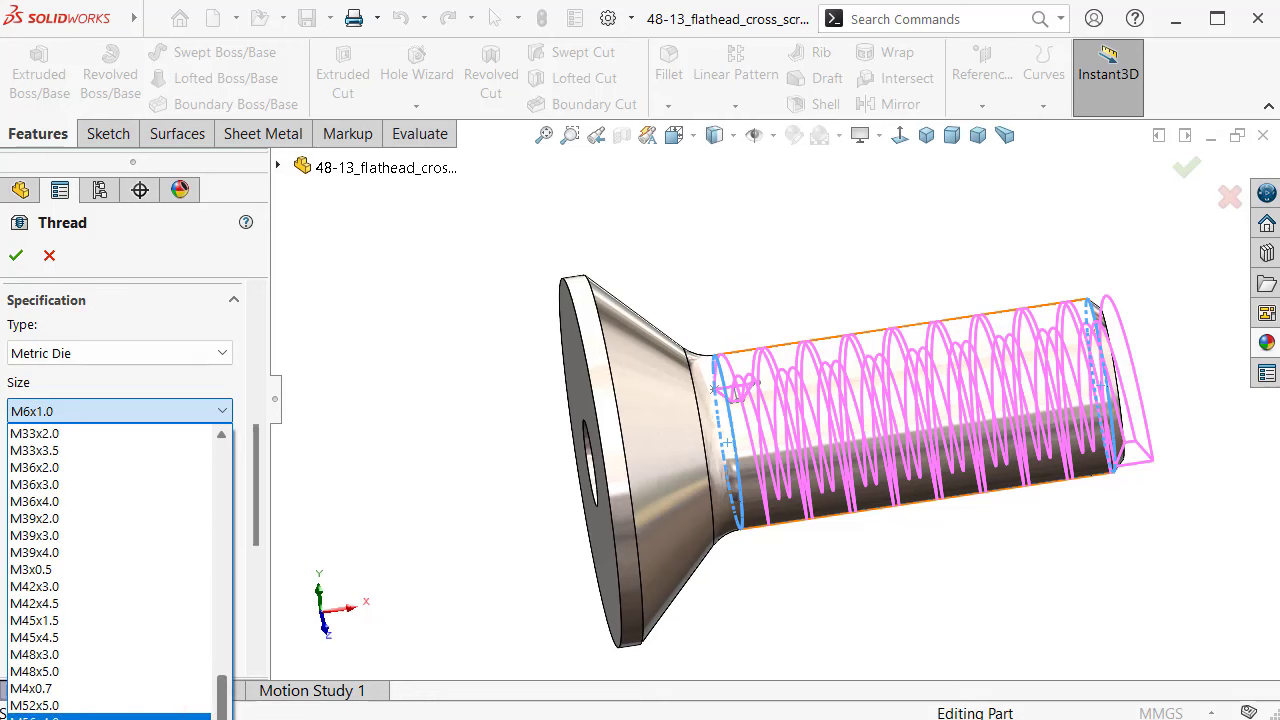
pyautogui.scroll(2, 226, 708)
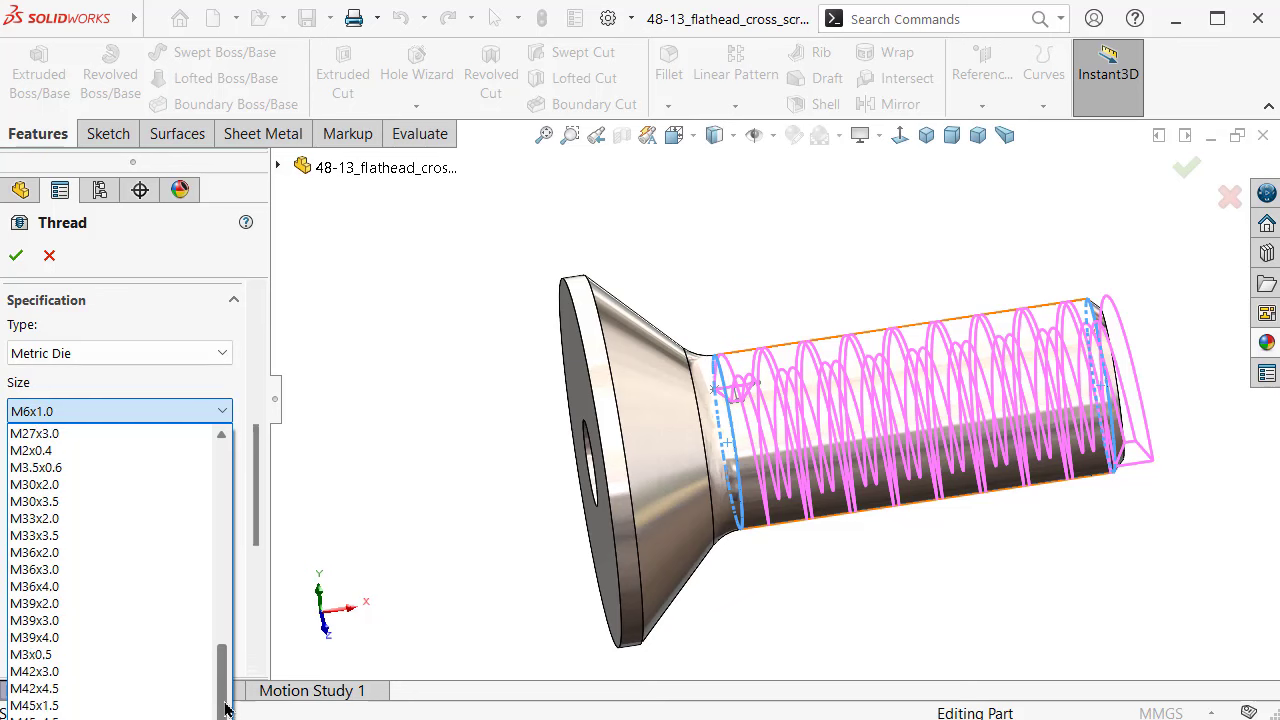
pyautogui.moveTo(228, 677); pyautogui.dragTo(212, 536)
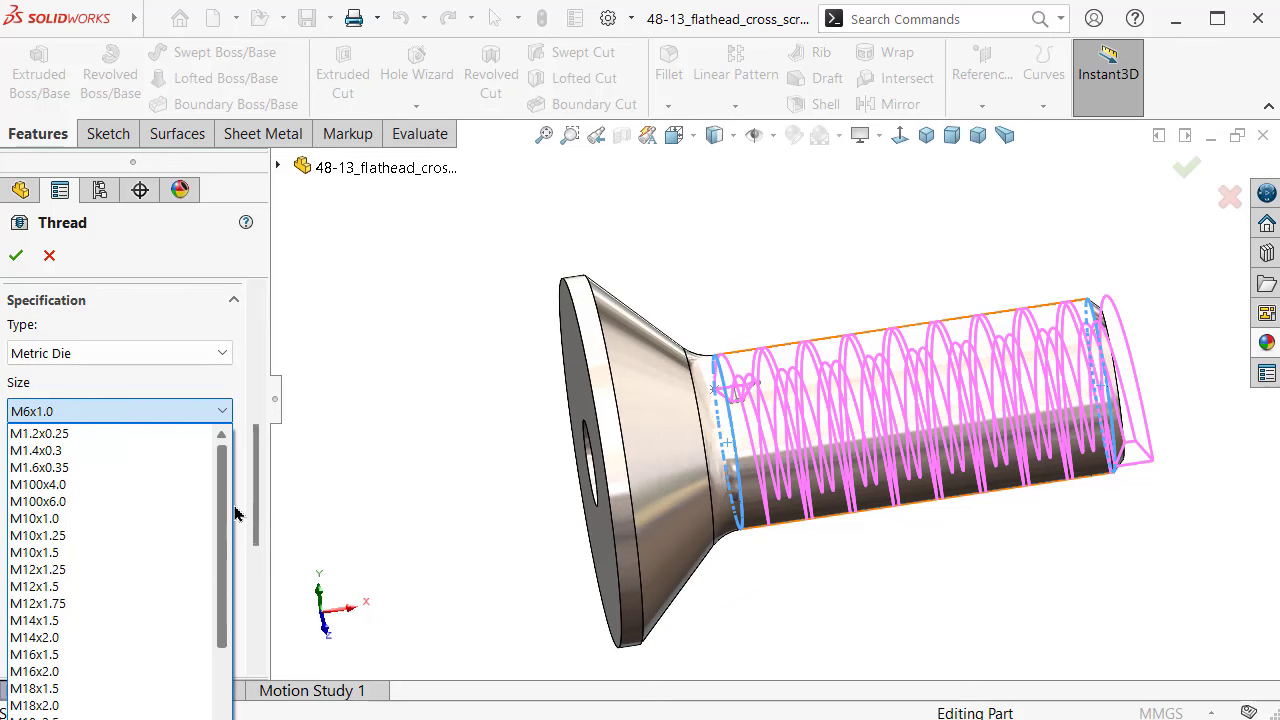
pyautogui.scroll(-2, 212, 536)
pyautogui.moveTo(215, 562); pyautogui.dragTo(228, 655)
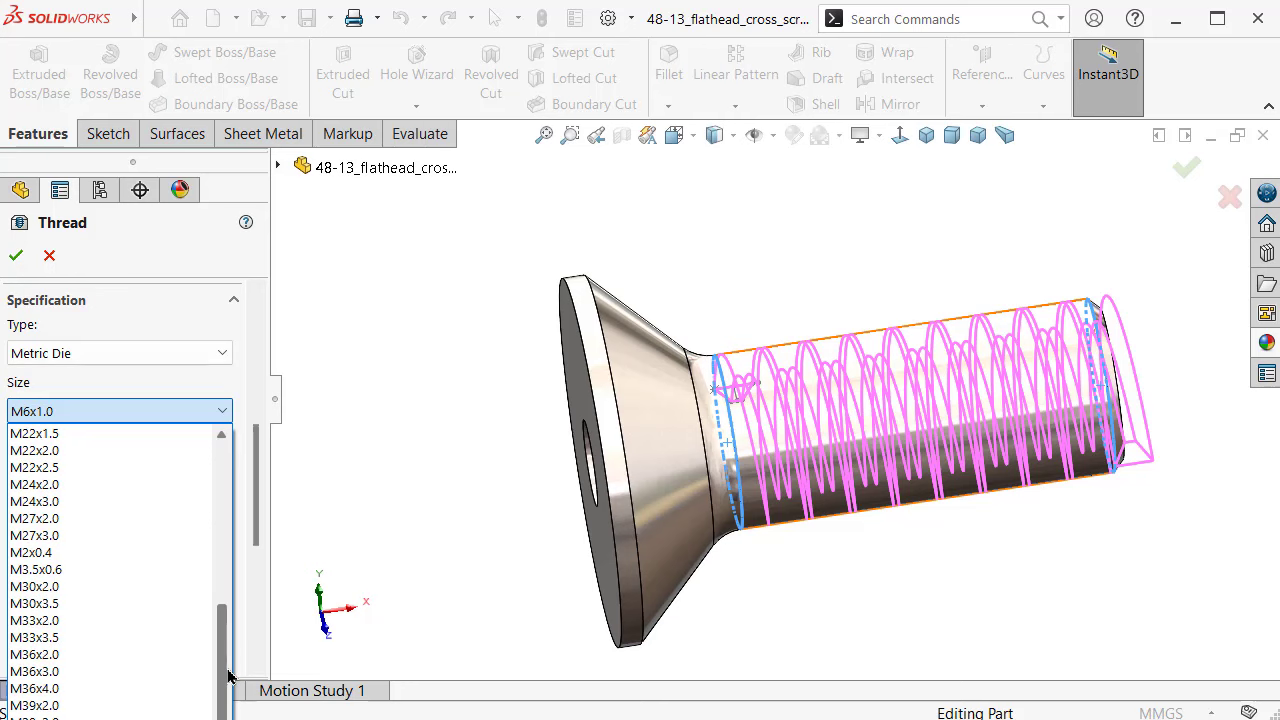
pyautogui.click(40, 690)
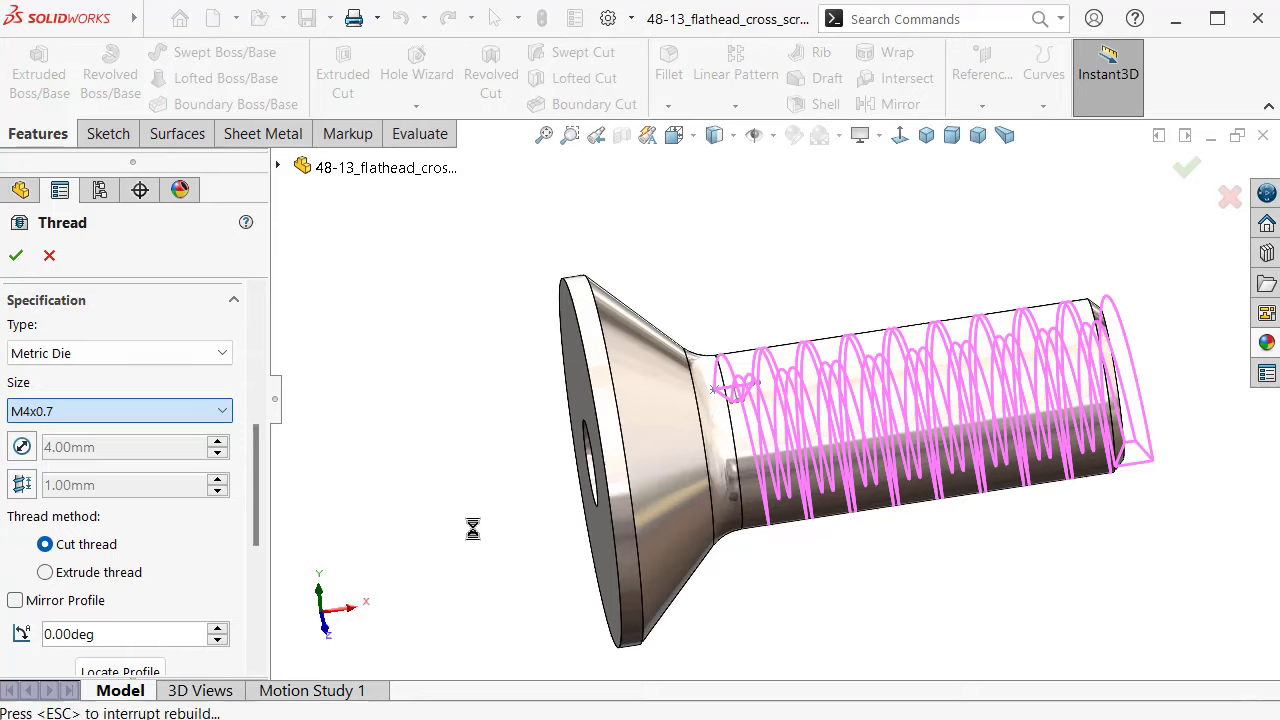
# Step: Offset the thread end 1.00 mm beyond the shank's tip edge
pyautogui.moveTo(607, 521); pyautogui.dragTo(660, 515, button='middle')
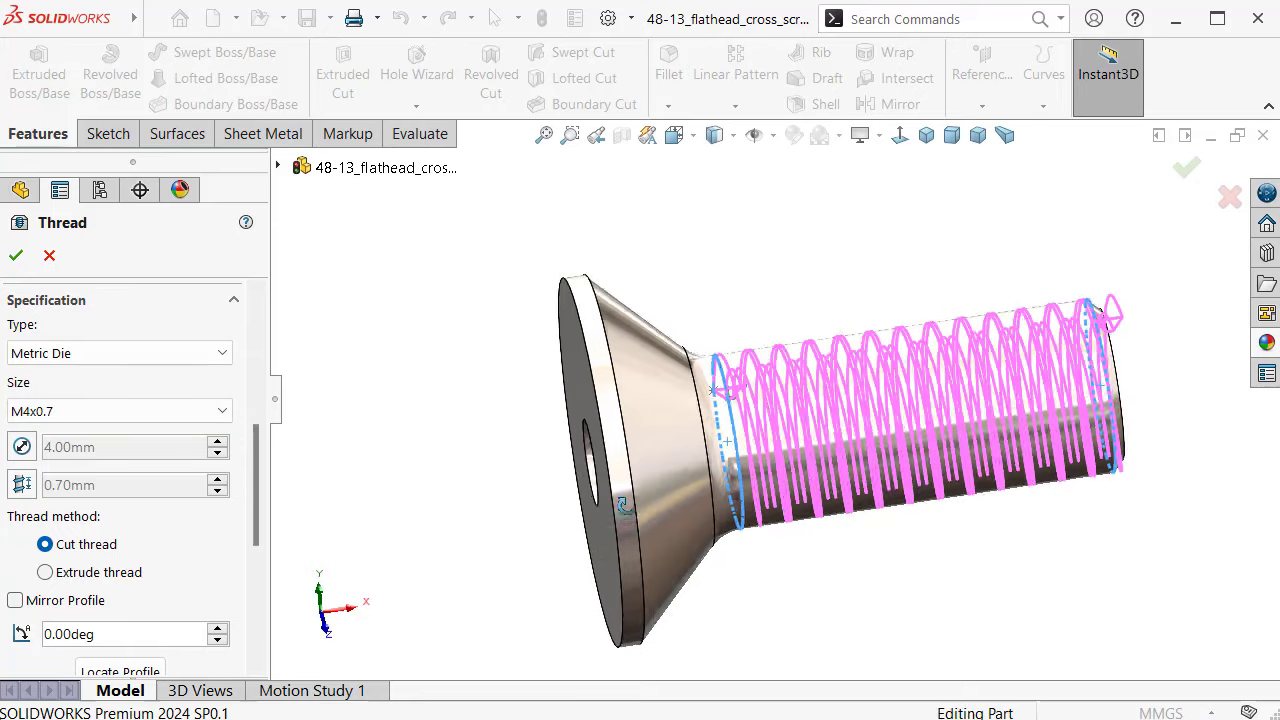
pyautogui.moveTo(730, 438); pyautogui.dragTo(1020, 350, button='middle')
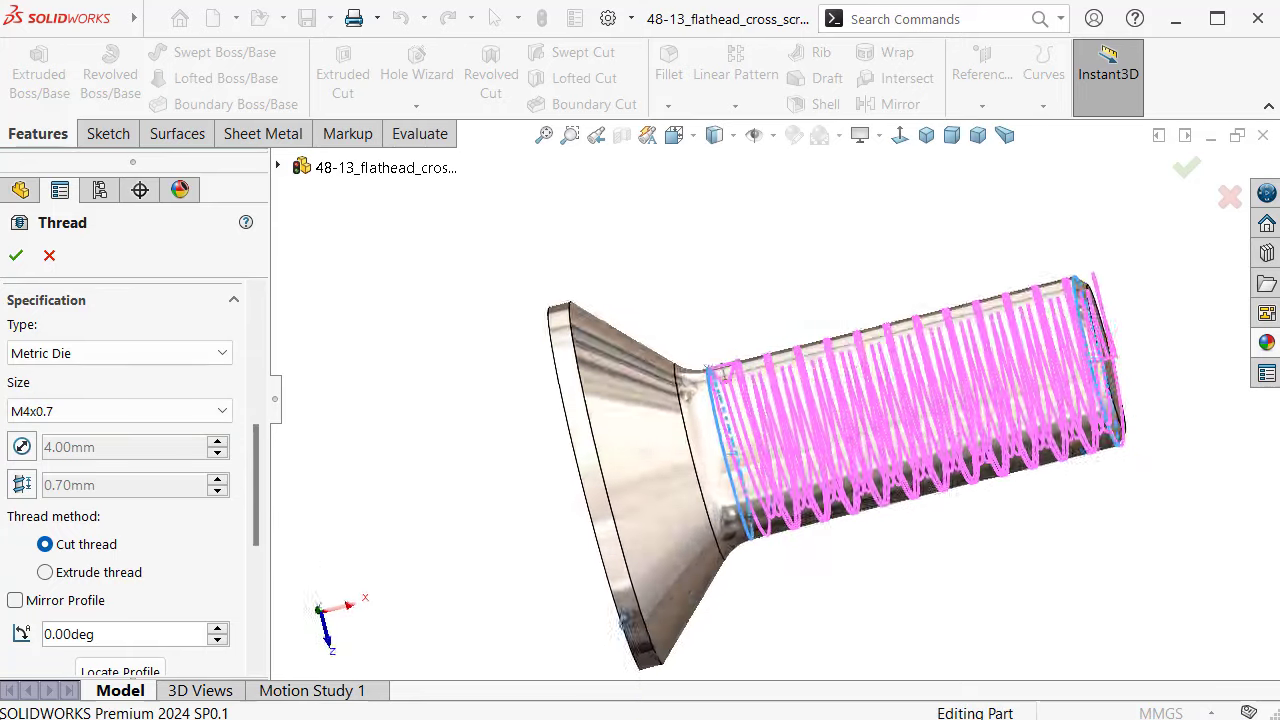
pyautogui.scroll(-2, 1020, 350)
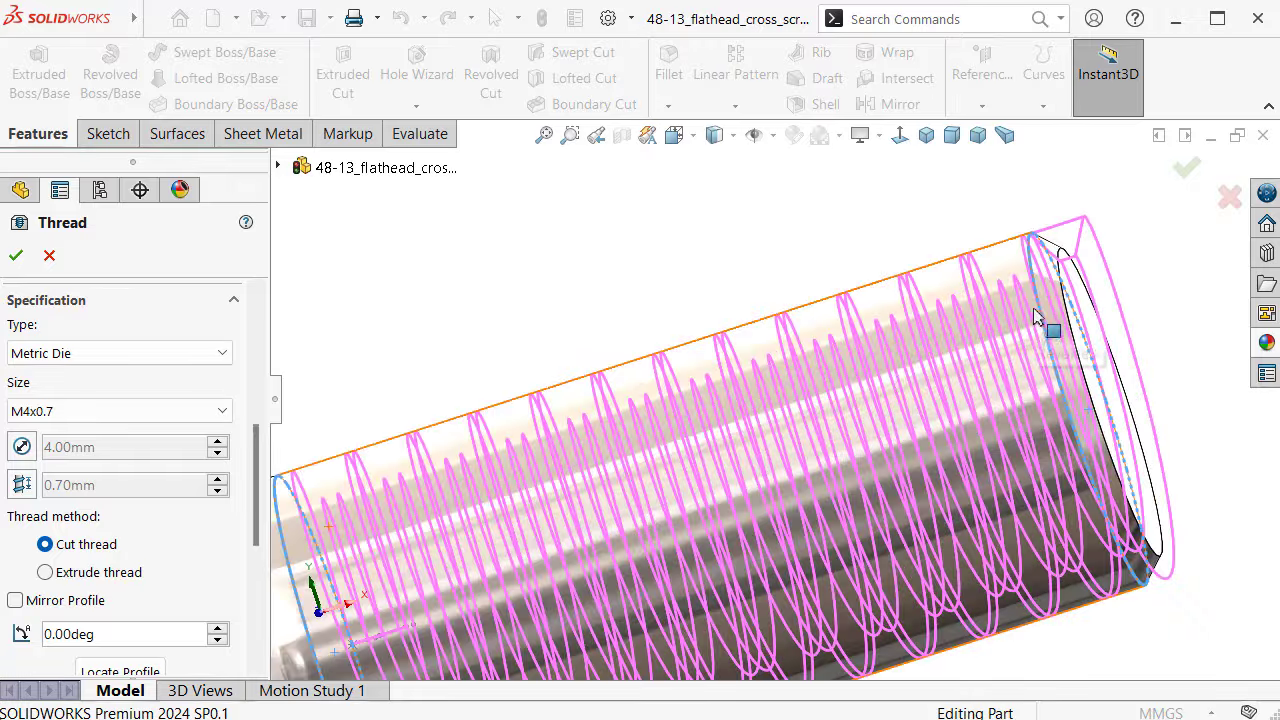
pyautogui.scroll(-2, 1020, 350)
pyautogui.scroll(-2, 1020, 350)
pyautogui.scroll(-2, 1020, 350)
pyautogui.scroll(1, 1020, 350)
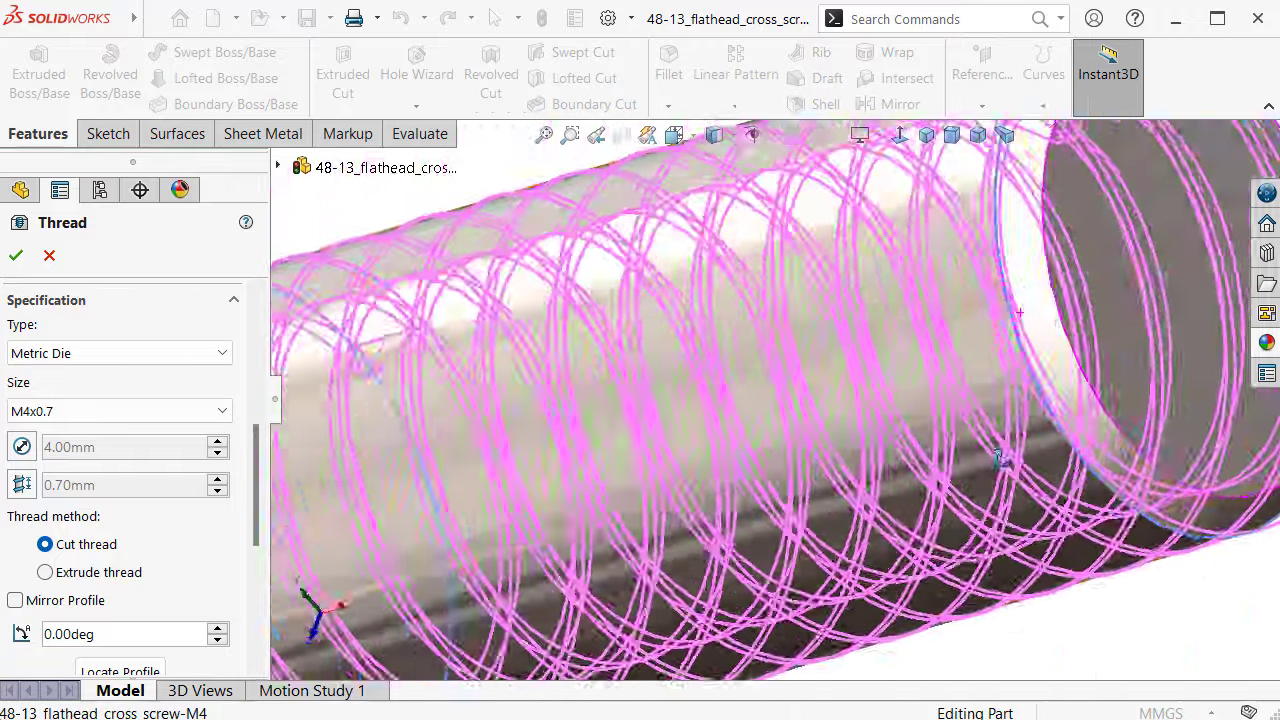
pyautogui.scroll(3, 1020, 350)
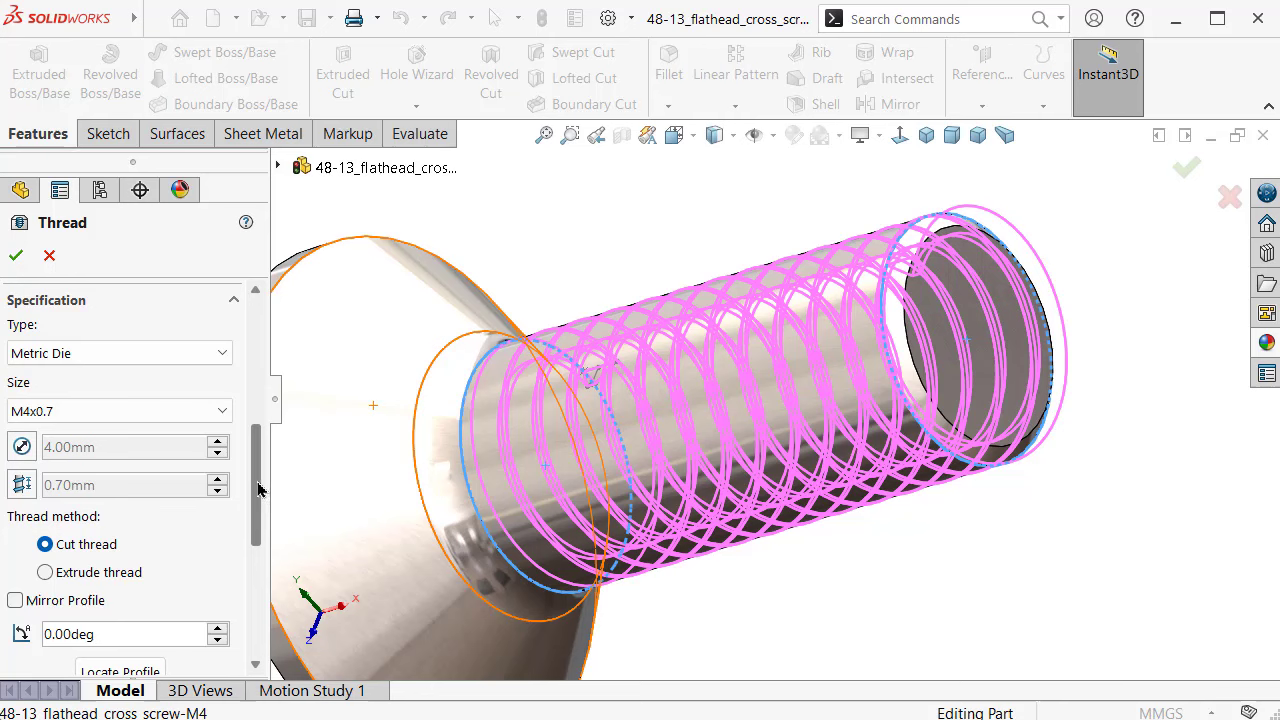
pyautogui.moveTo(257, 488); pyautogui.dragTo(253, 415)
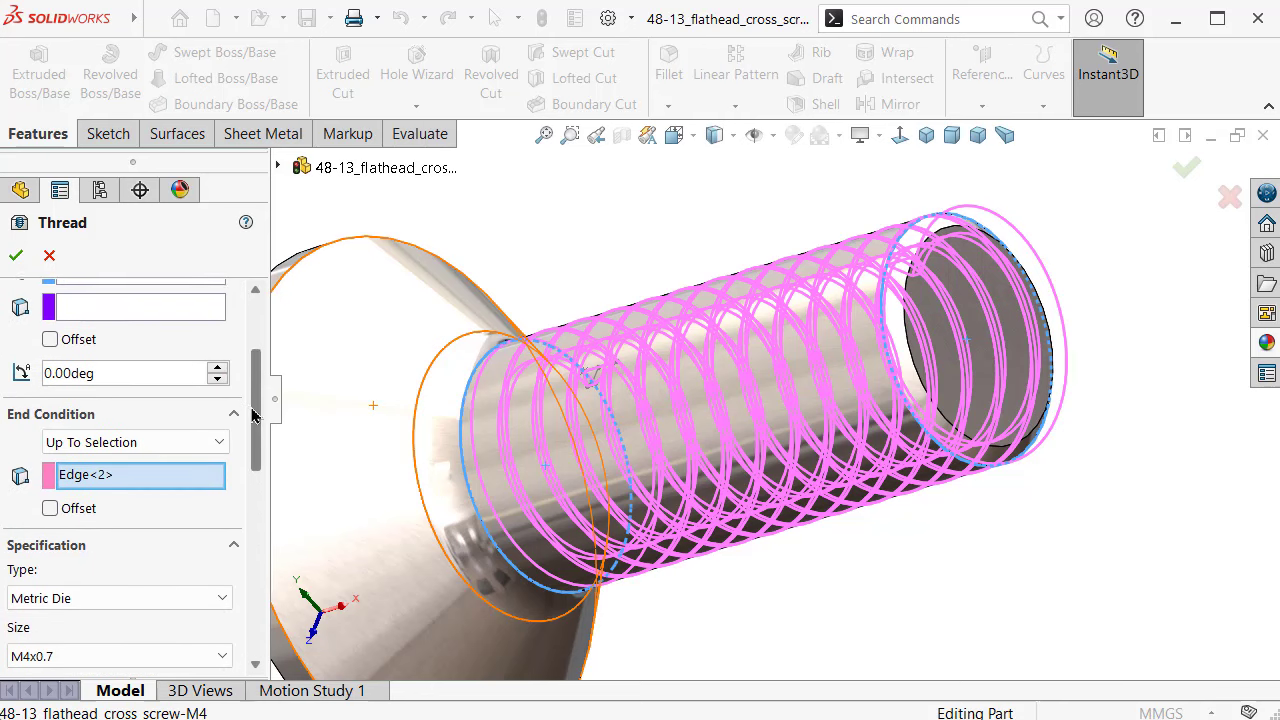
pyautogui.click(51, 511)
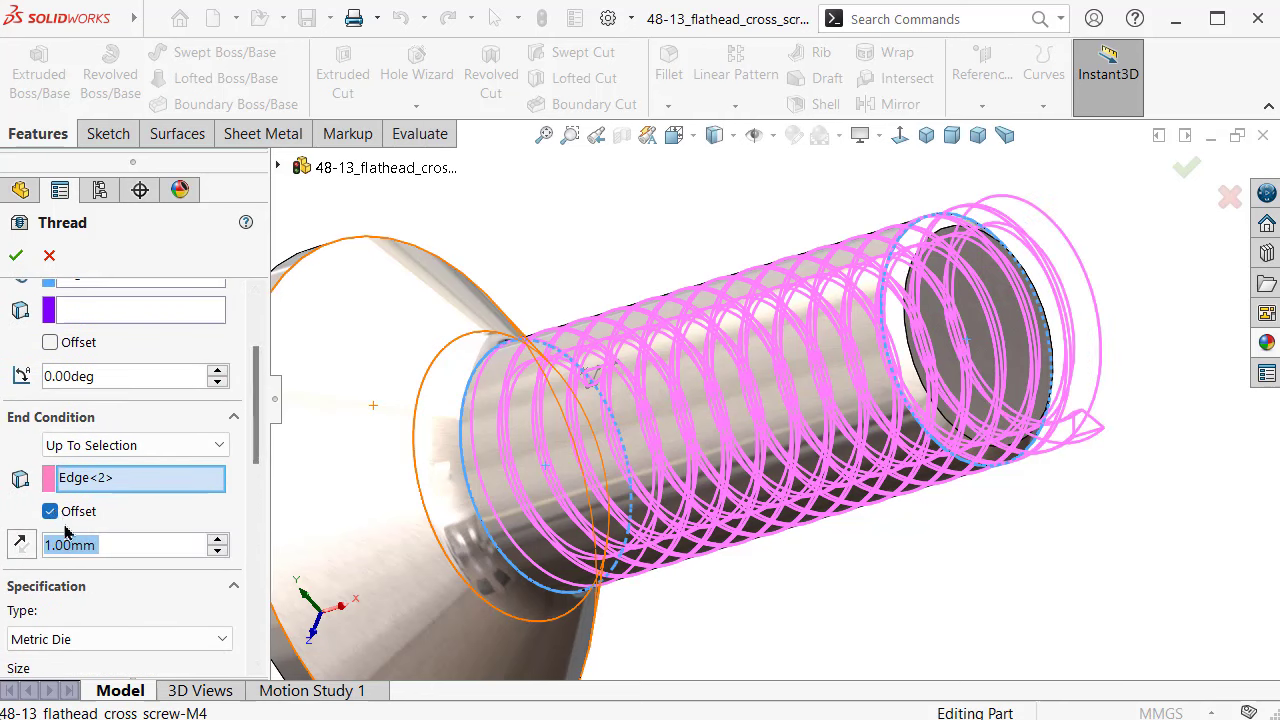
pyautogui.scroll(4, 771, 486)
pyautogui.moveTo(771, 486); pyautogui.dragTo(830, 474, button='middle')
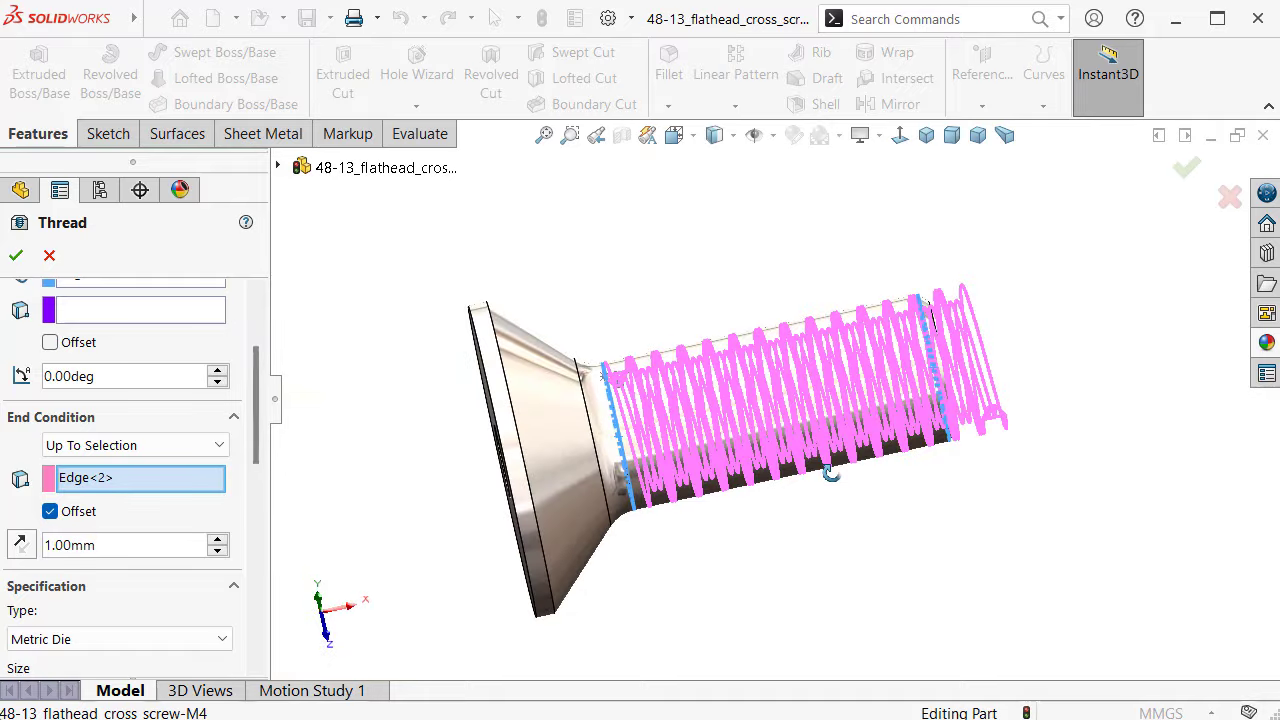
# Step: Accept the thread to create Thread1 and zoom in on the M4 threads near the head
pyautogui.click(1172, 172)
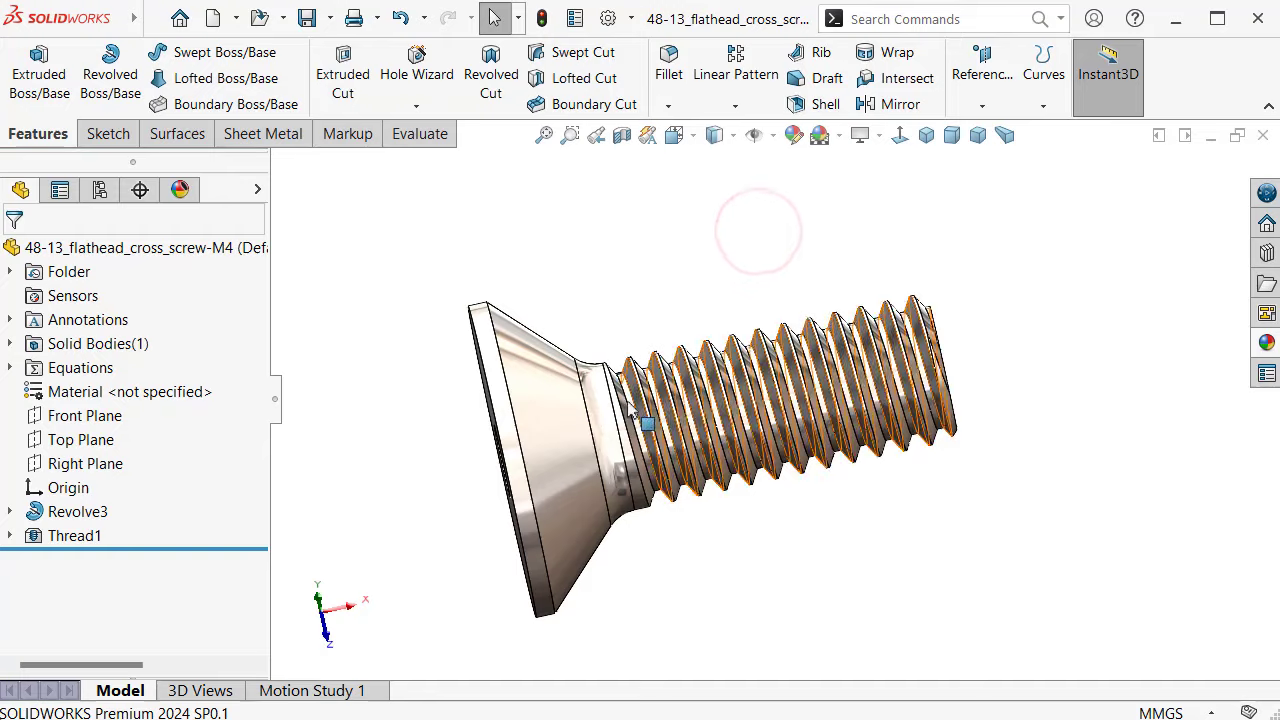
pyautogui.scroll(-4, 650, 410)
pyautogui.scroll(-2, 640, 512)
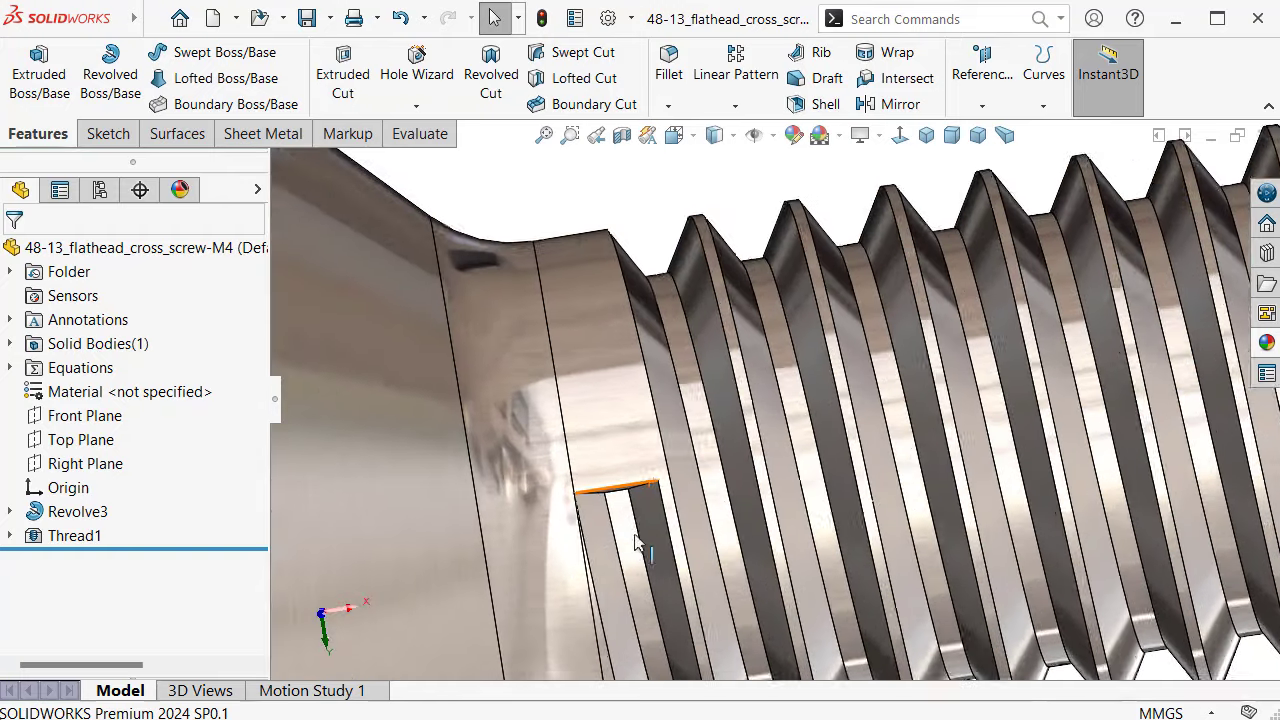
pyautogui.scroll(-2, 636, 510)
pyautogui.moveTo(636, 510)
pyautogui.mouseDown(button='middle')
pyautogui.moveTo(611, 528)
pyautogui.moveTo(614, 500)
pyautogui.moveTo(660, 507)
pyautogui.mouseUp(button='middle')
pyautogui.scroll(-2, 660, 507)
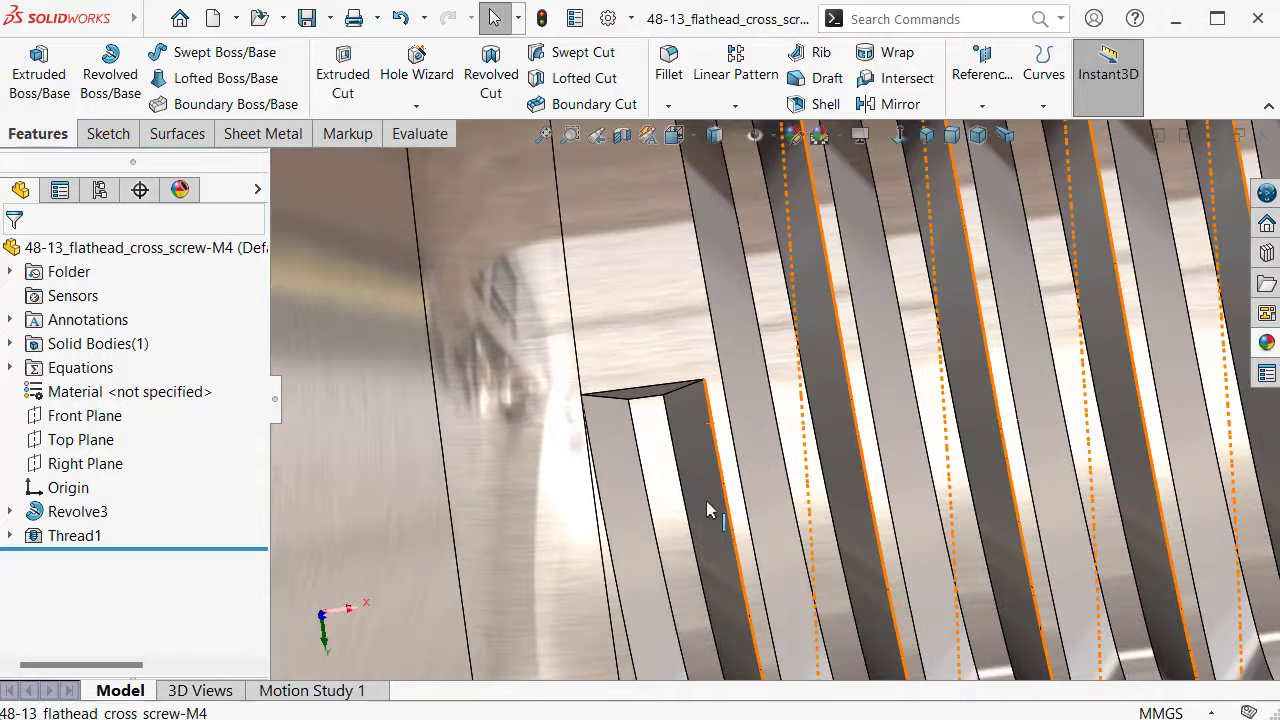
pyautogui.scroll(3, 624, 408)
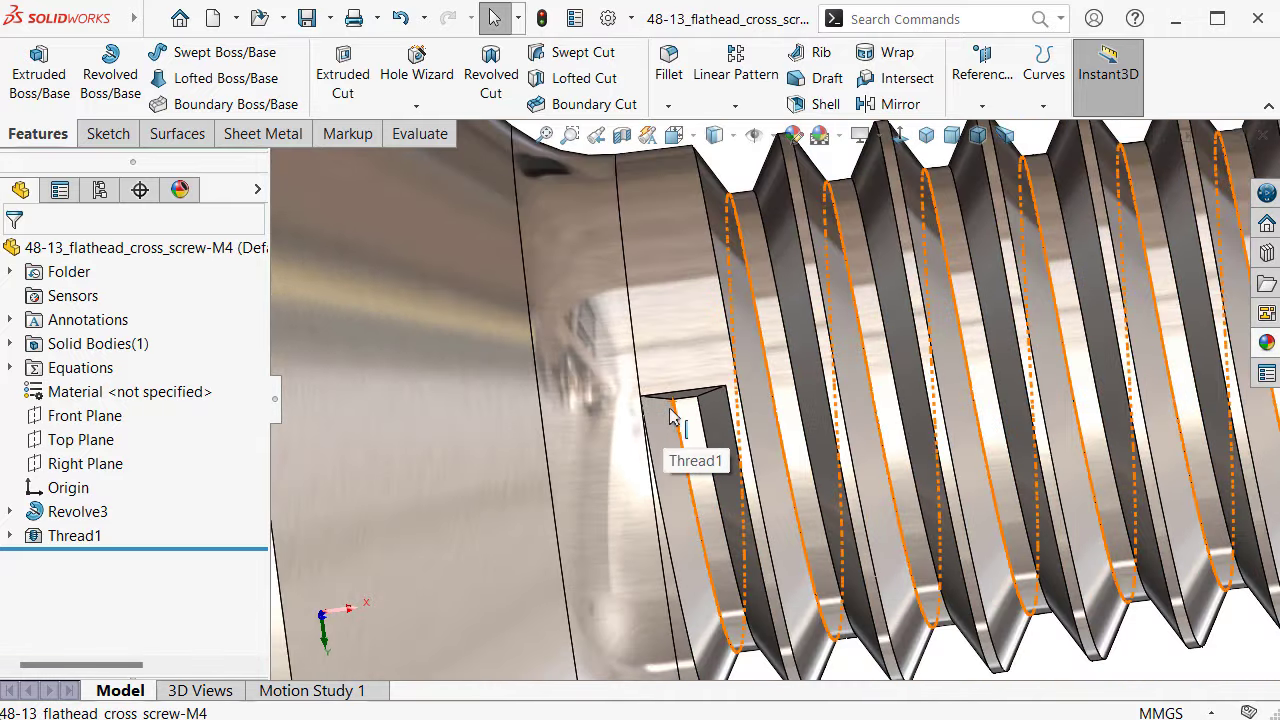
pyautogui.scroll(2, 648, 410)
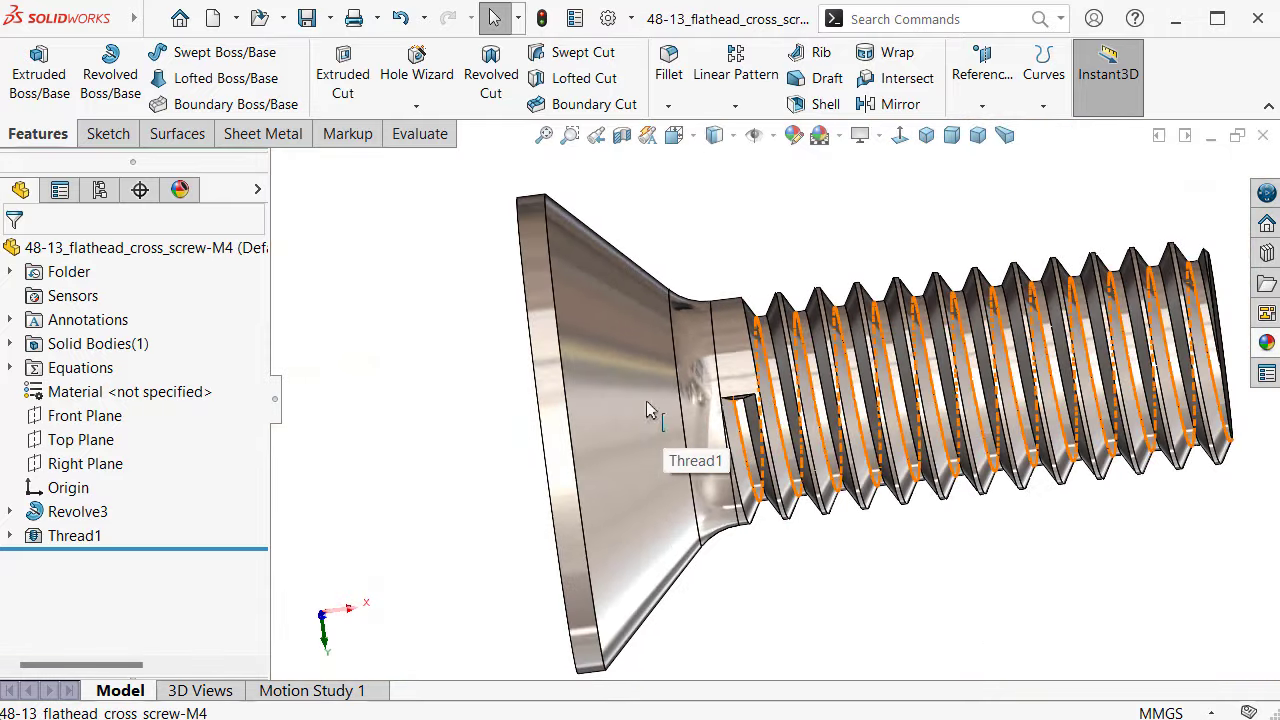
pyautogui.click(97, 415)
# Step: Open a sketch on the Front Plane and draw a short line at the thread's end
pyautogui.click(113, 378)
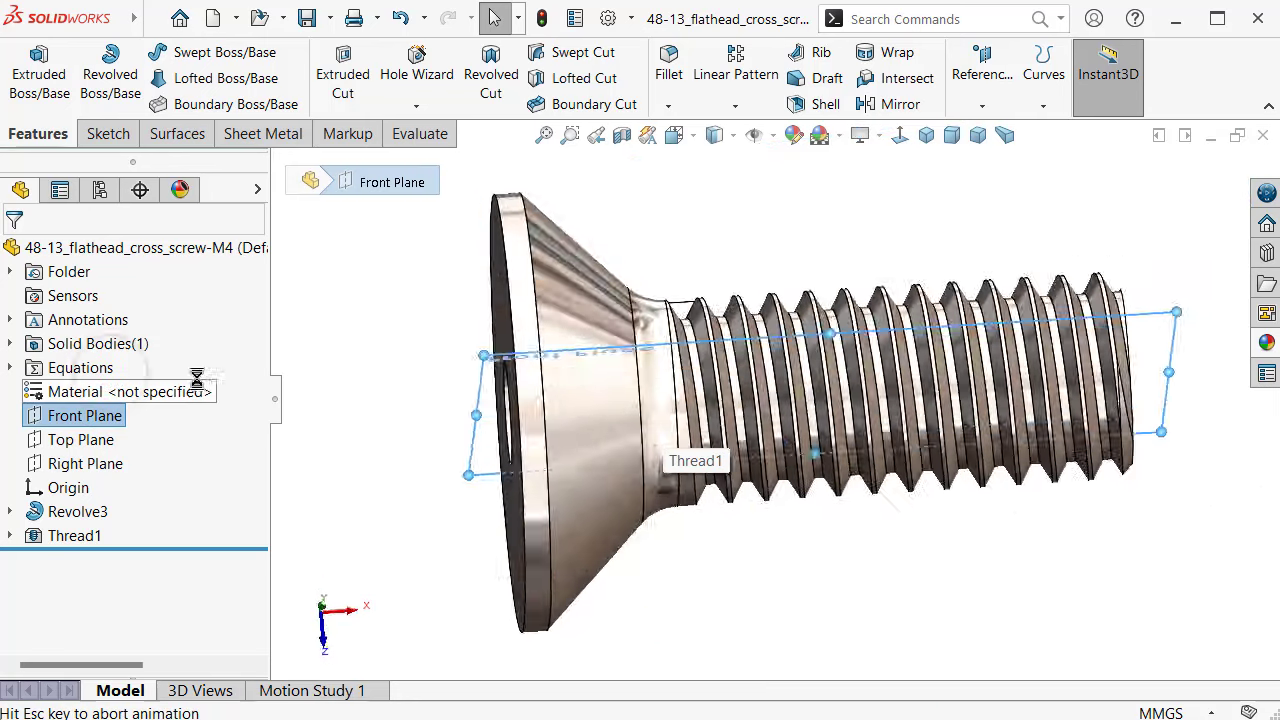
pyautogui.click(899, 135)
pyautogui.scroll(-4, 886, 288)
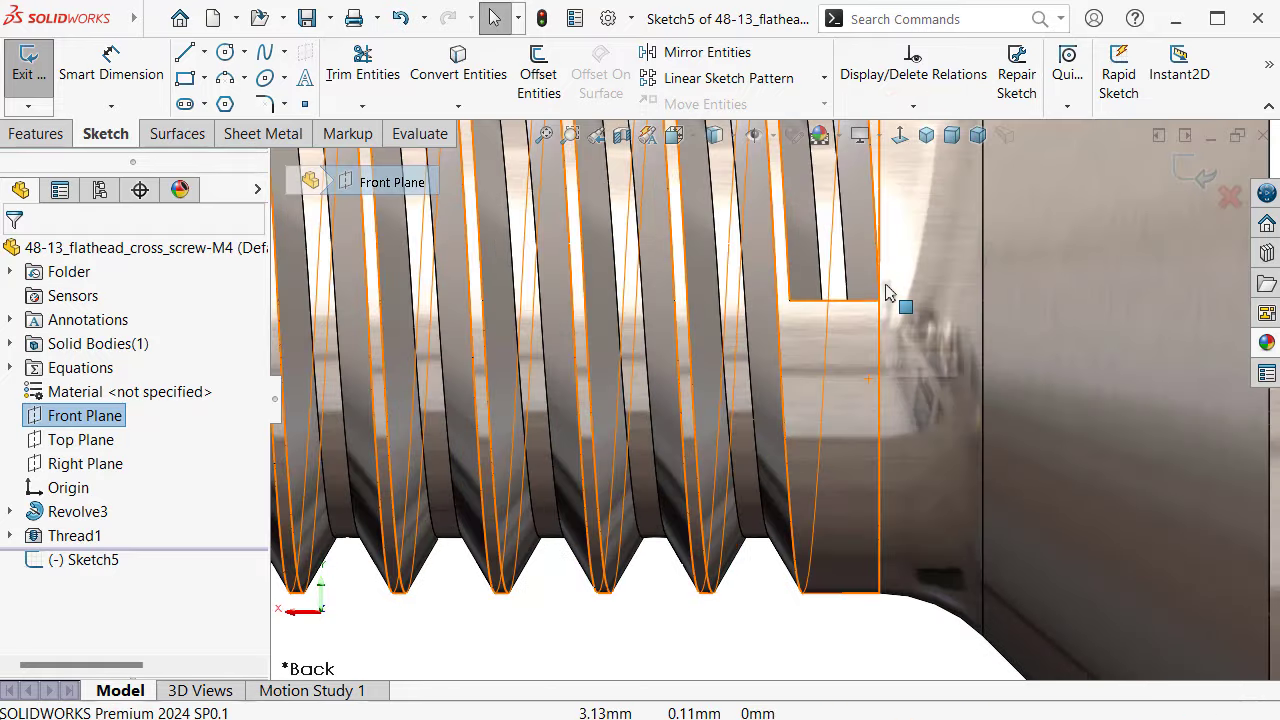
pyautogui.scroll(-3, 888, 292)
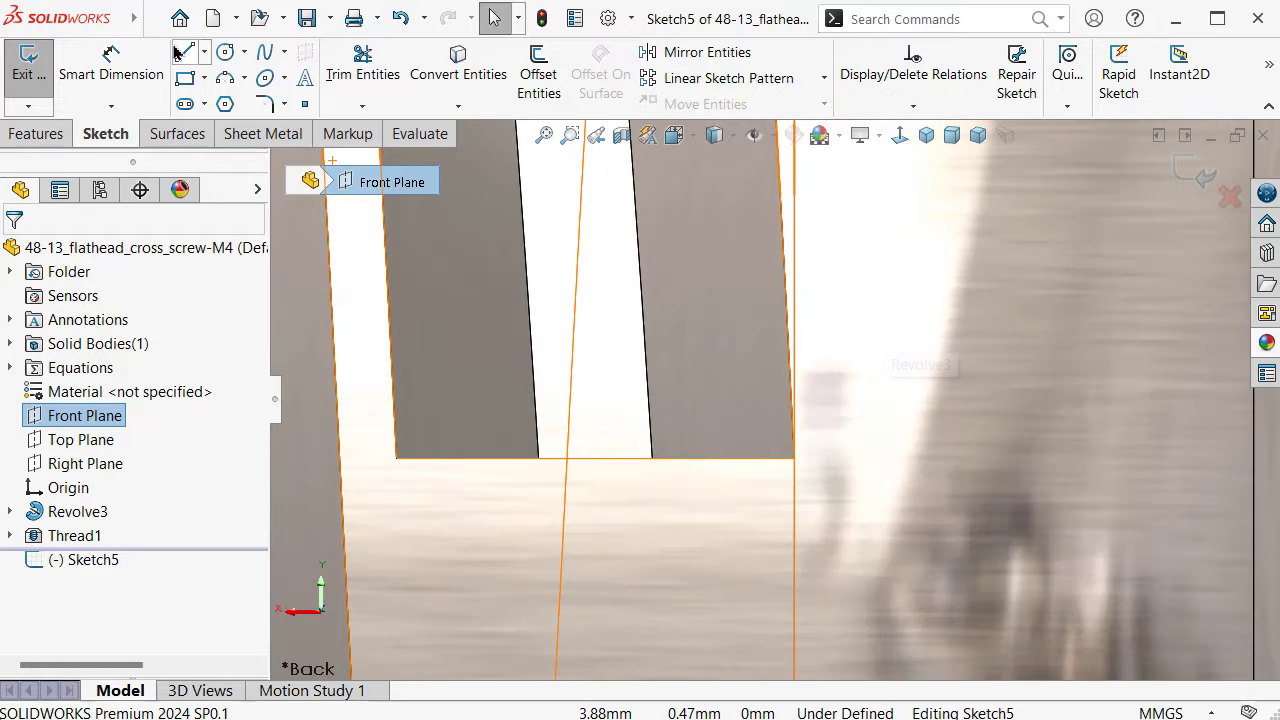
pyautogui.click(184, 52)
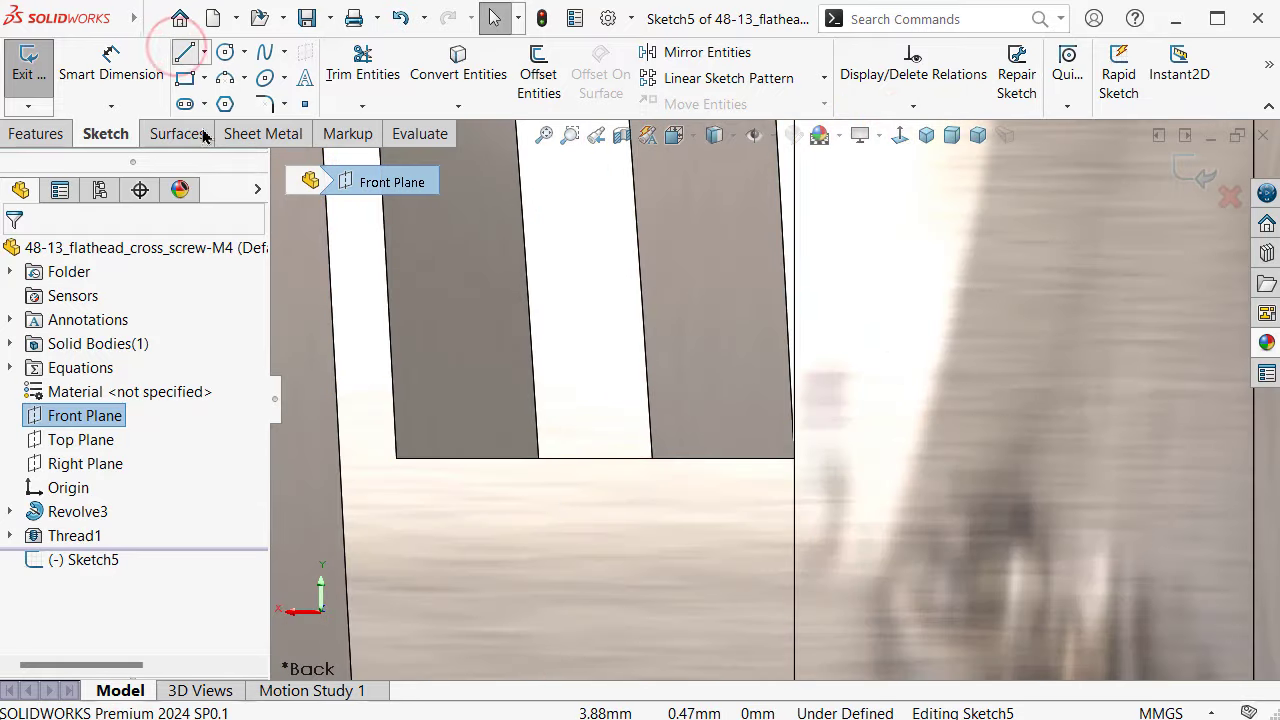
pyautogui.click(794, 459)
pyautogui.scroll(-2, 786, 392)
pyautogui.scroll(-1, 787, 388)
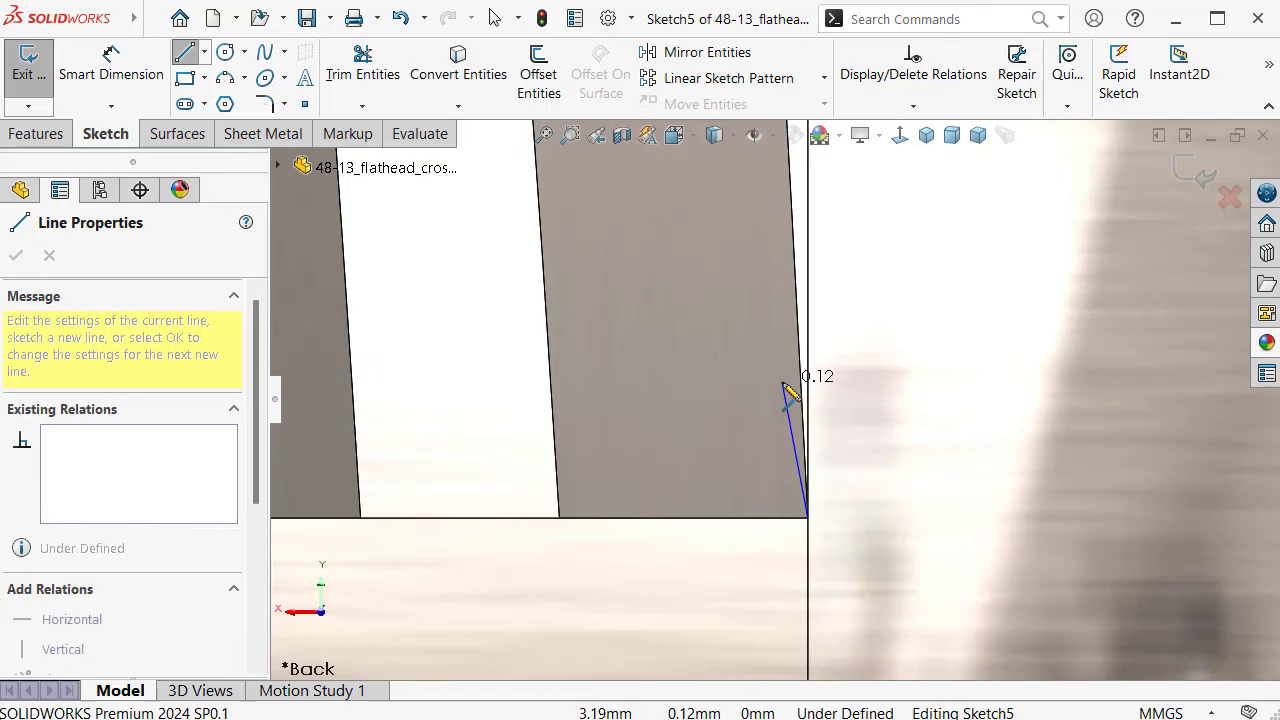
pyautogui.press('Escape')
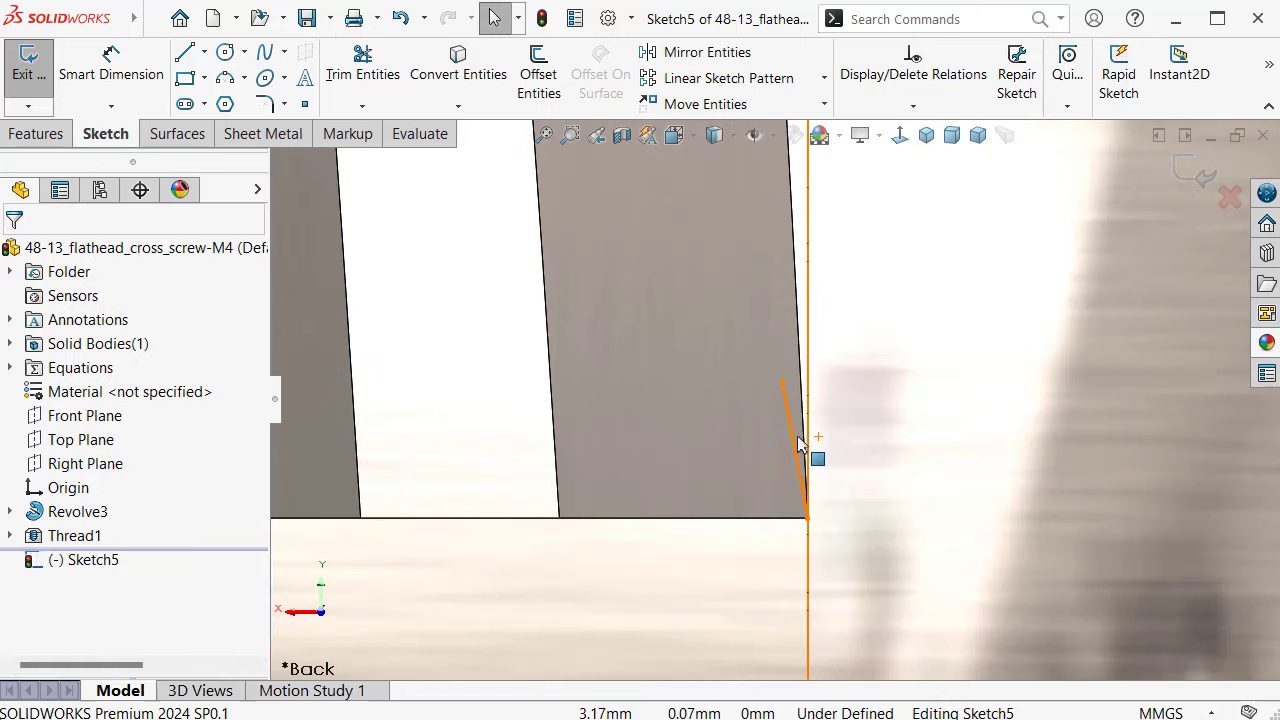
# Step: Make the short line tangent to the adjacent thread edge
pyautogui.click(797, 446)
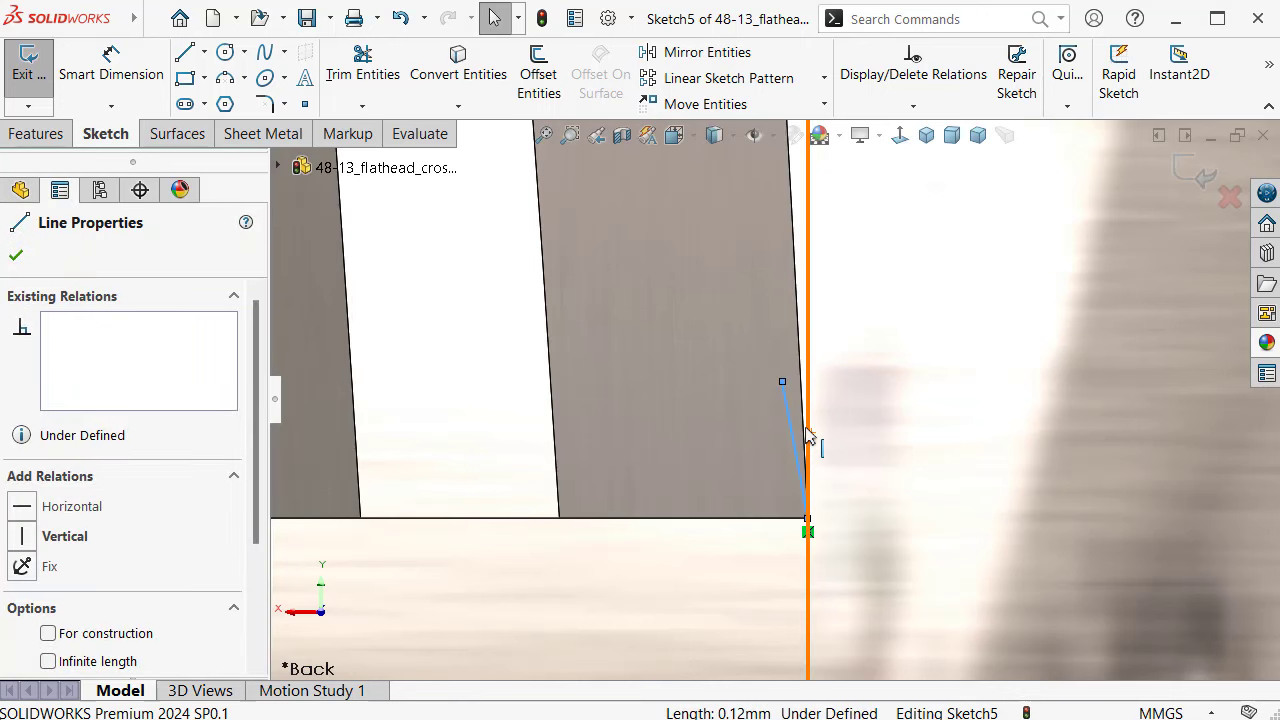
pyautogui.keyDown('ctrl'); pyautogui.click(808, 430); pyautogui.keyUp('ctrl')
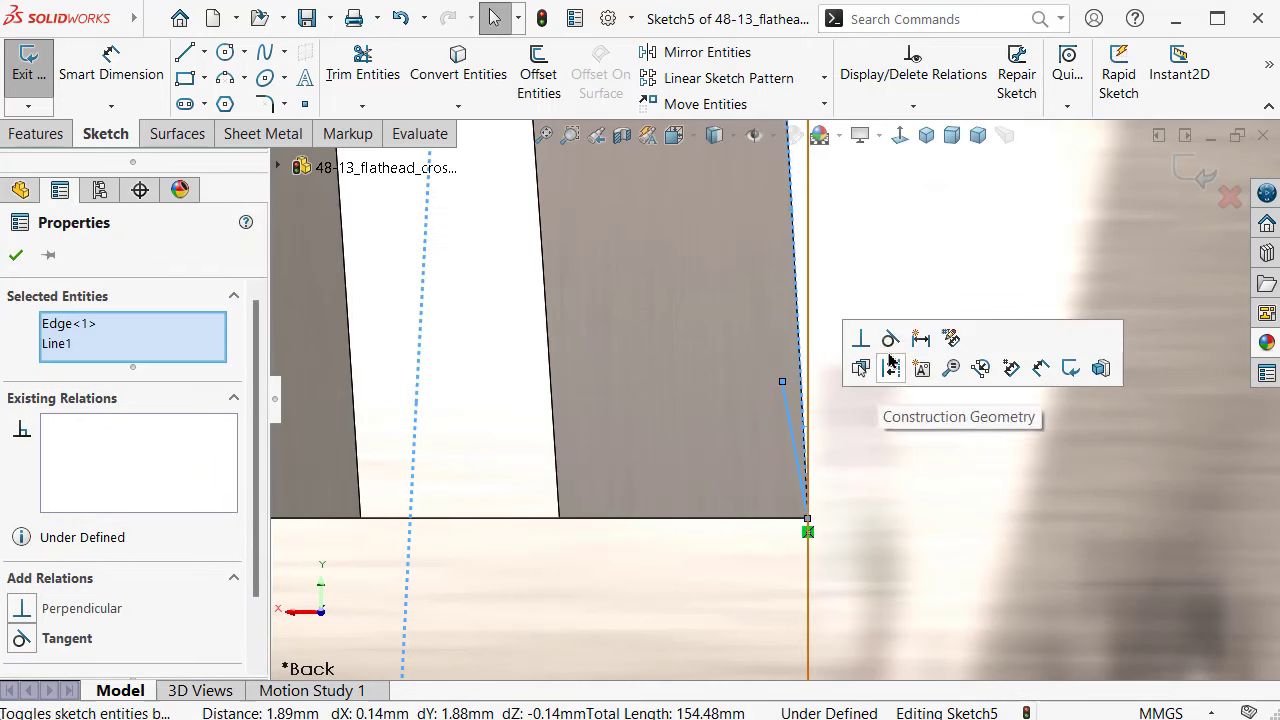
pyautogui.click(890, 338)
pyautogui.press('Escape')
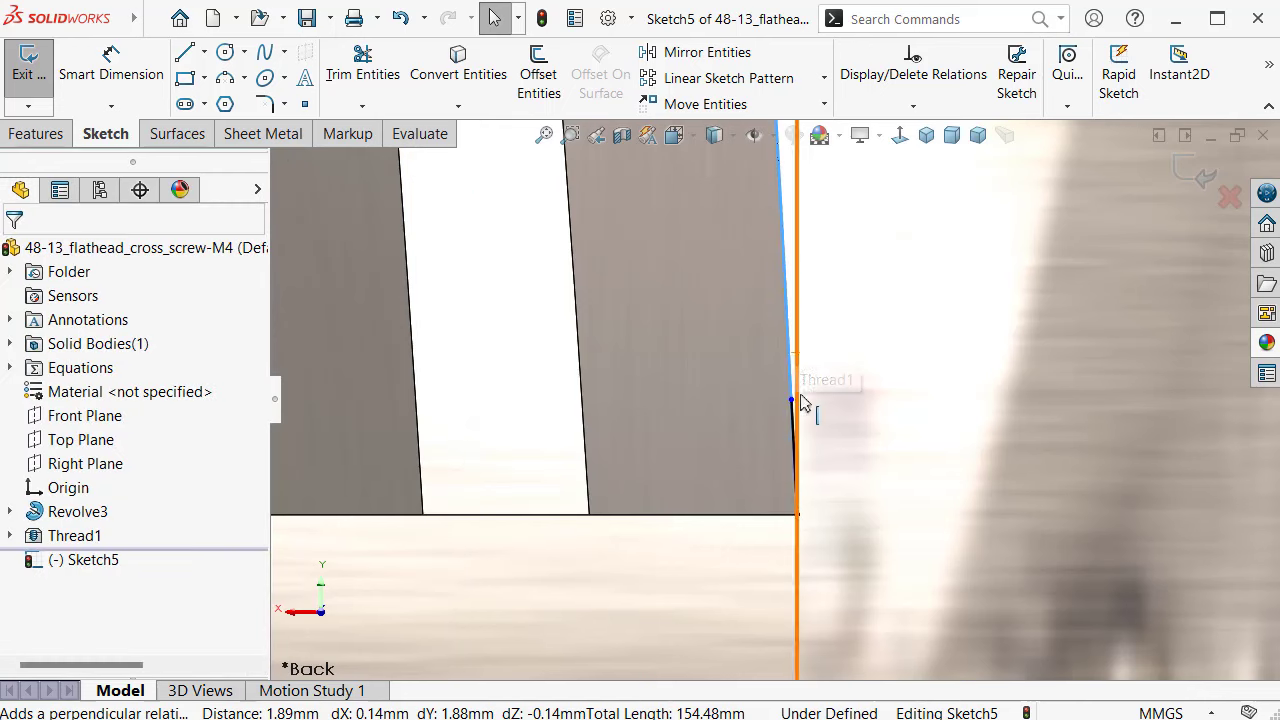
pyautogui.moveTo(792, 400)
pyautogui.mouseDown()
pyautogui.moveTo(782, 232)
pyautogui.moveTo(787, 324)
pyautogui.mouseUp()
pyautogui.click(1098, 514)
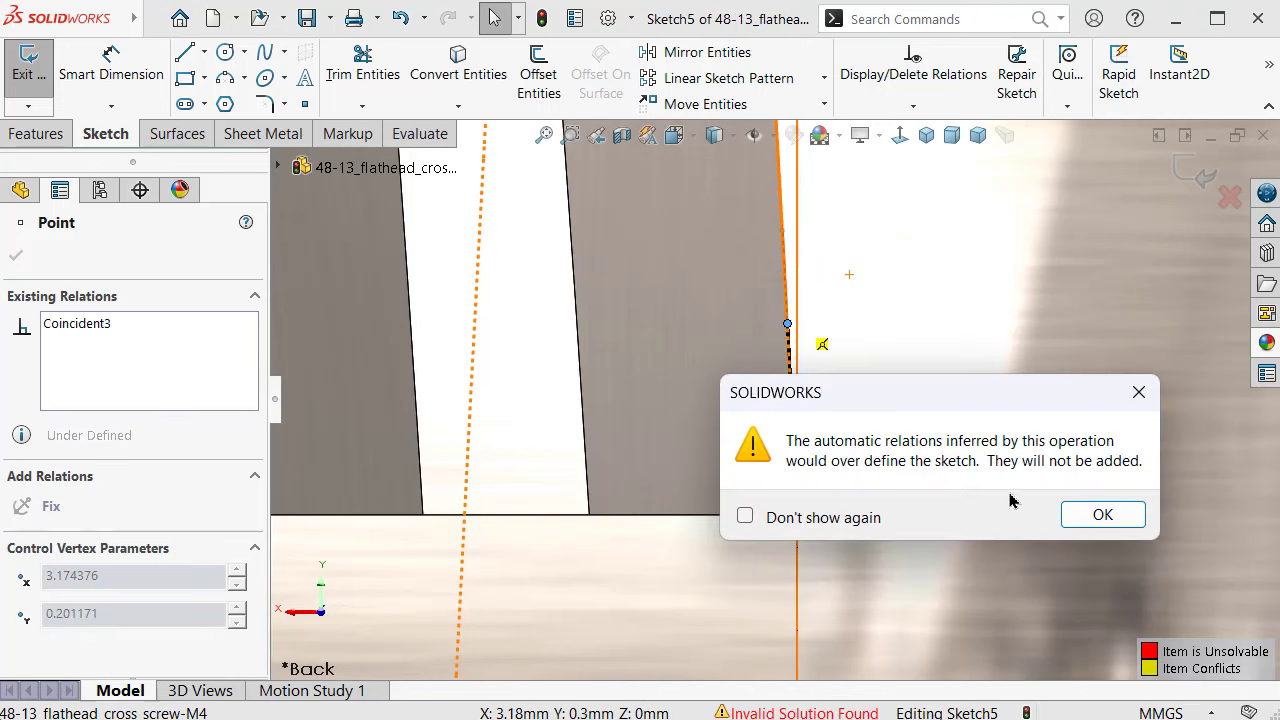
pyautogui.click(1100, 514)
pyautogui.moveTo(787, 323); pyautogui.dragTo(791, 400)
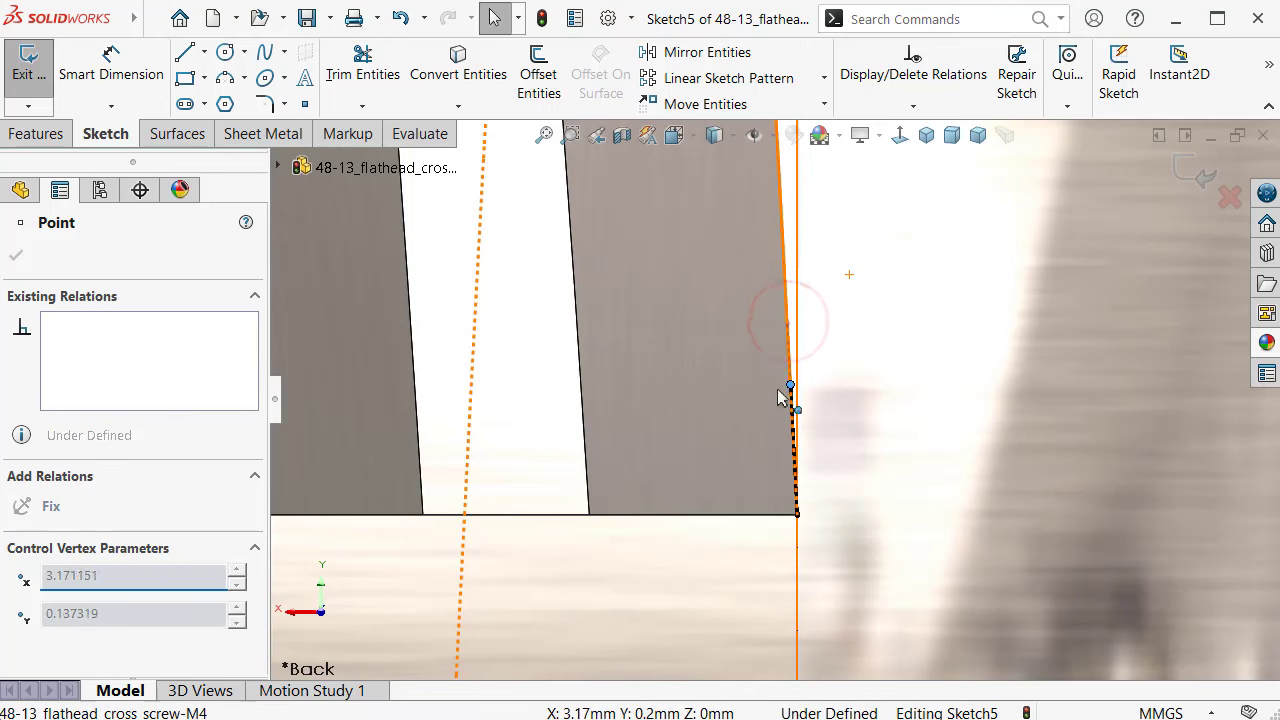
# Step: Dimension the short line to 0.15 mm, fully defining Sketch5
pyautogui.press('d')
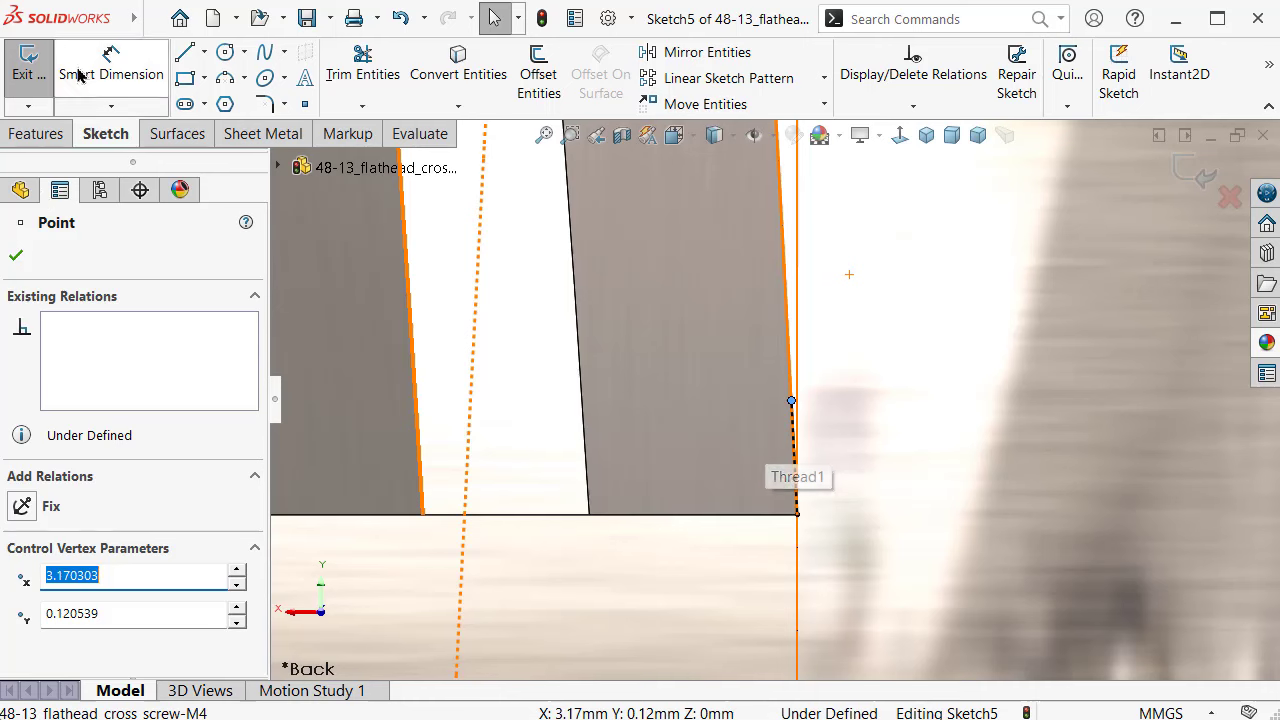
pyautogui.click(795, 422)
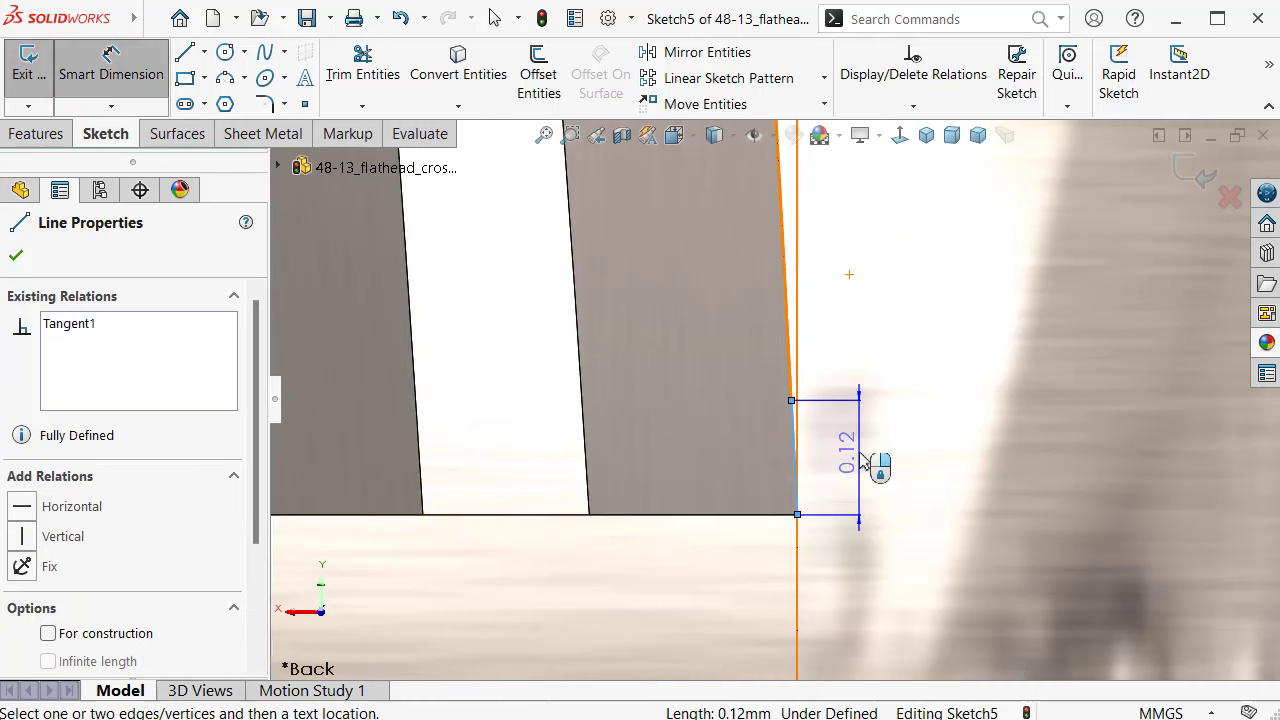
pyautogui.click(849, 440)
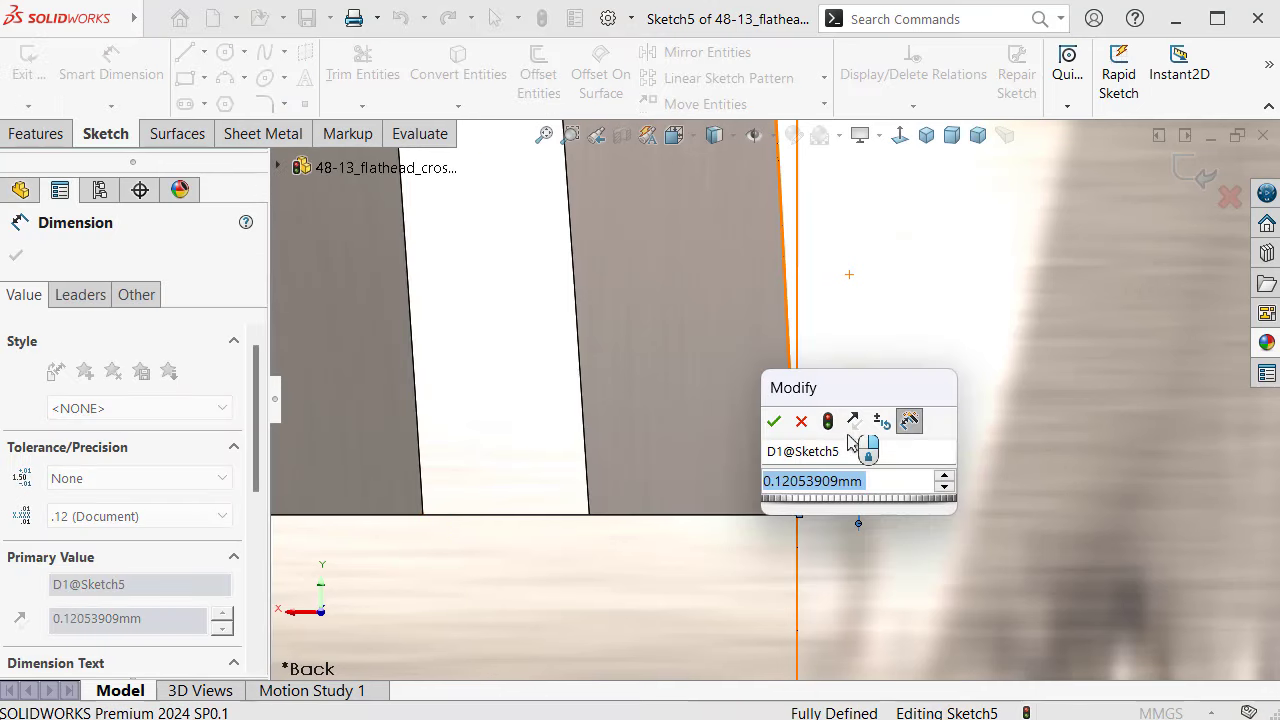
pyautogui.write('0.15')
pyautogui.press('Return')
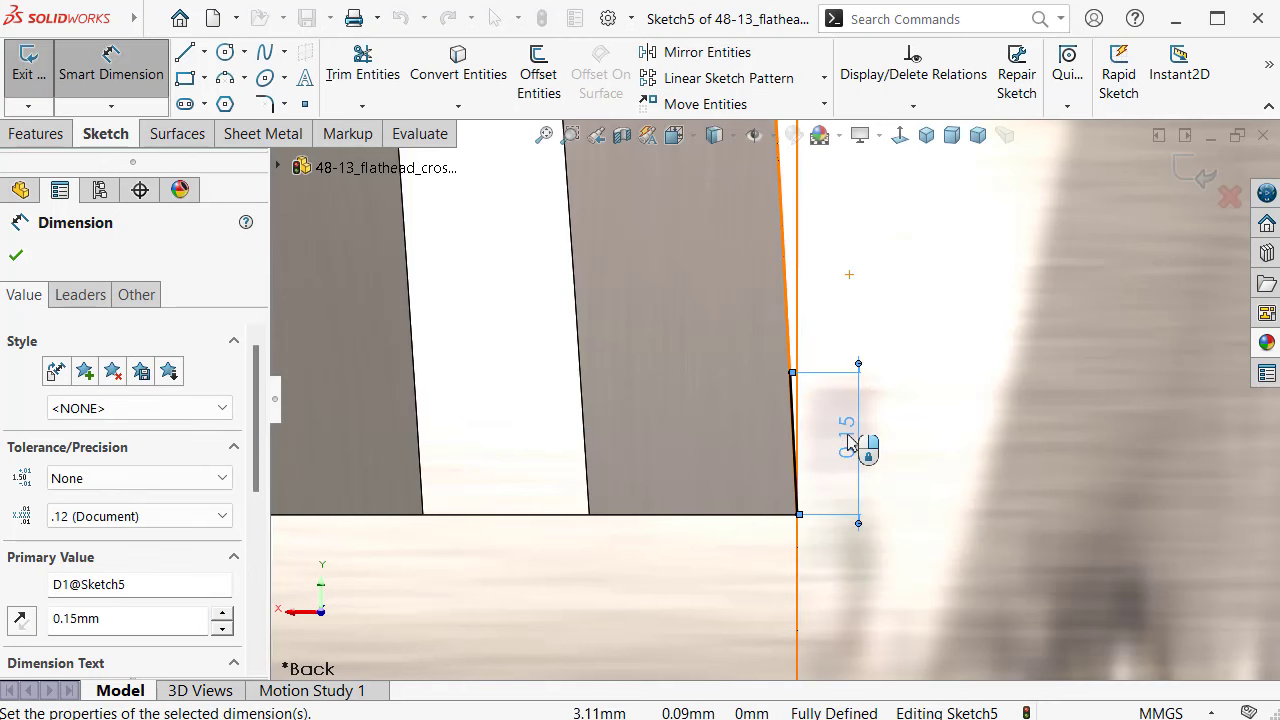
pyautogui.press('Escape')
pyautogui.click(794, 415)
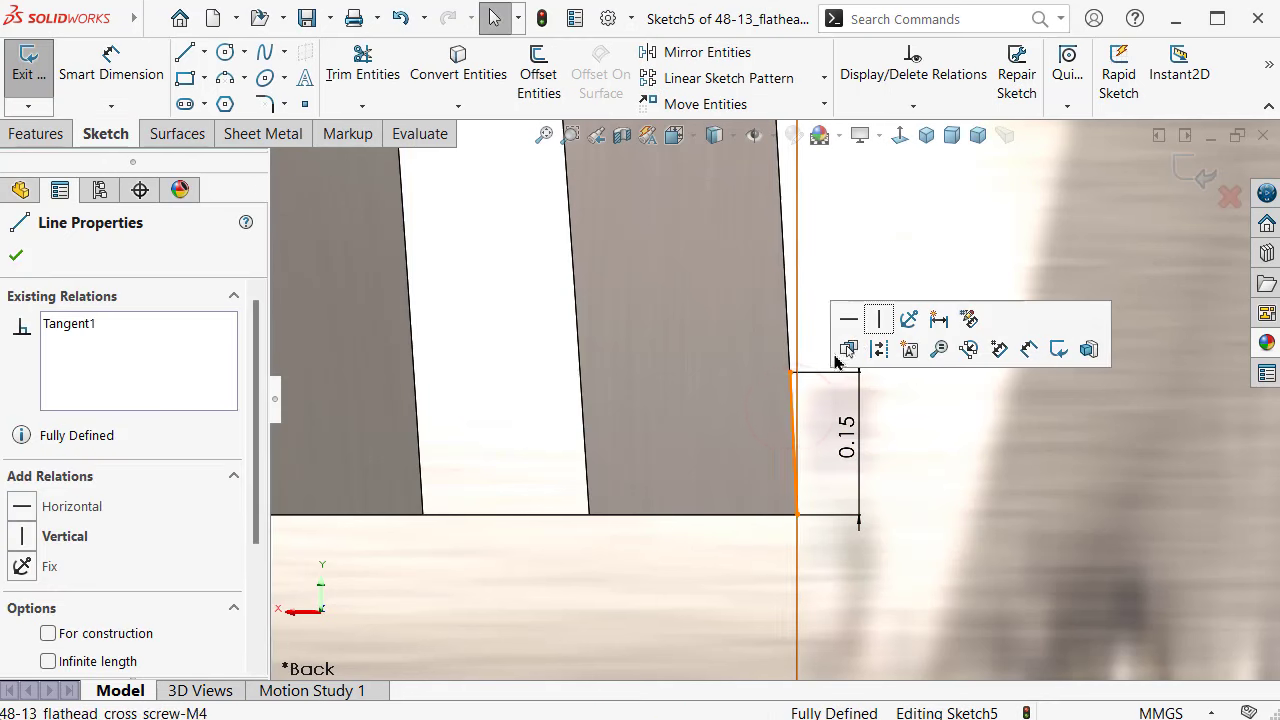
pyautogui.click(883, 350)
pyautogui.scroll(3, 897, 350)
pyautogui.scroll(3, 907, 344)
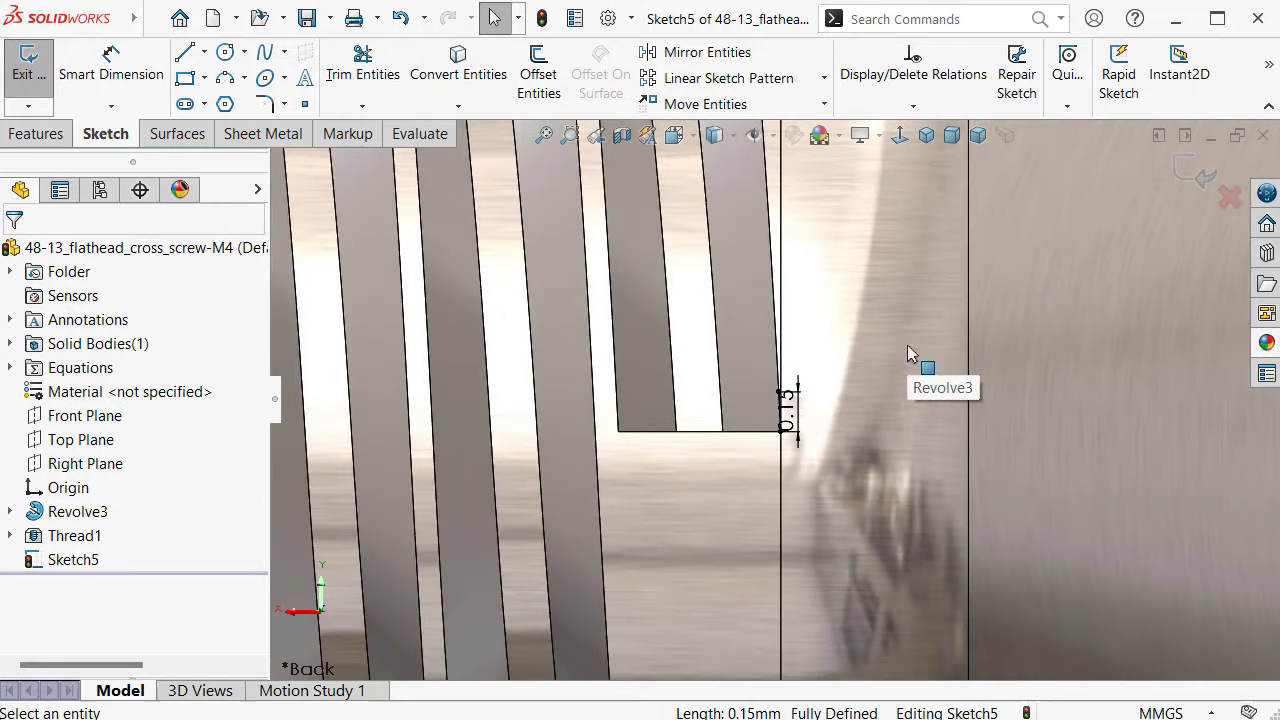
# Step: Sketch on the notch face at the thread end and convert its edges into the sketch
pyautogui.click(1221, 166)
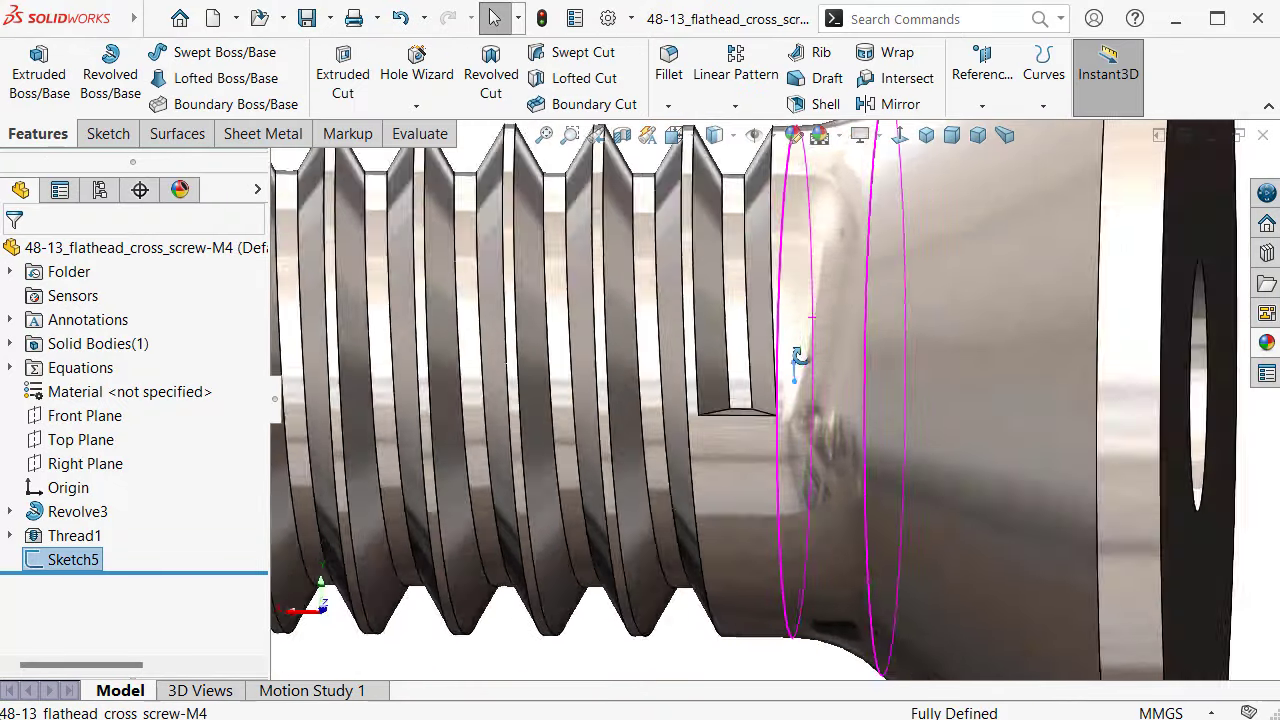
pyautogui.moveTo(797, 357); pyautogui.dragTo(800, 486, button='middle')
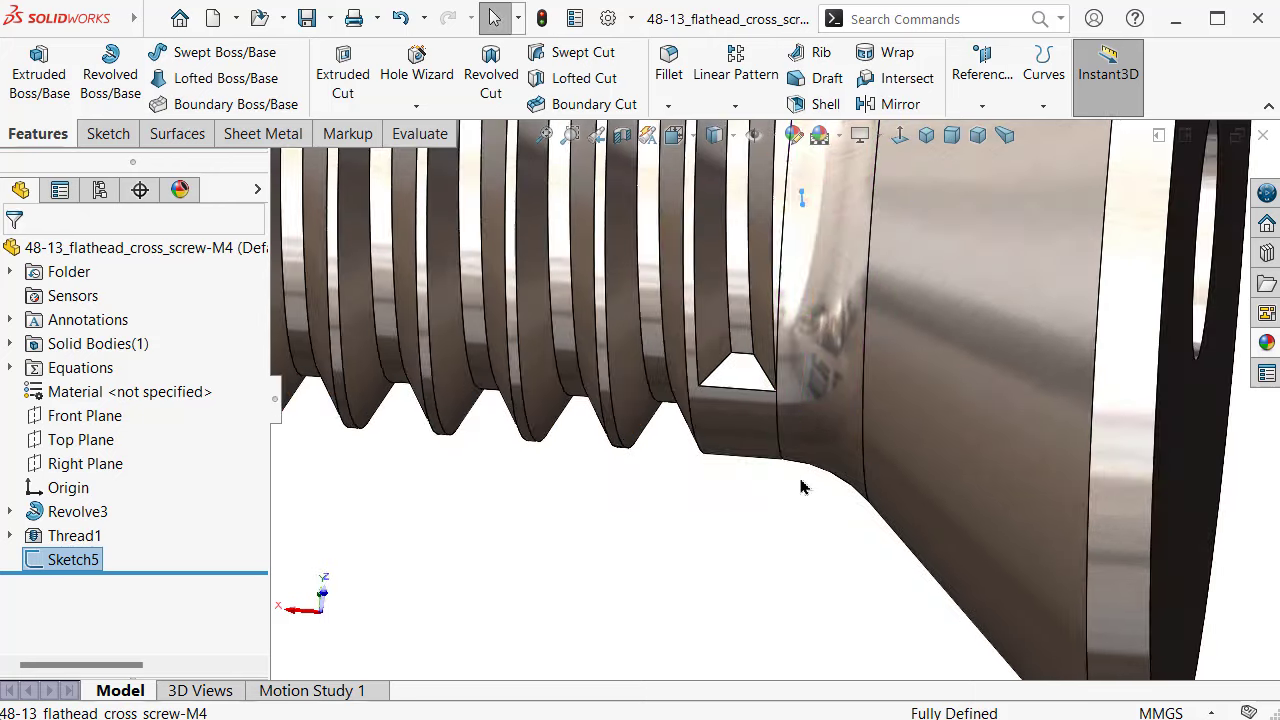
pyautogui.click(768, 372)
pyautogui.click(832, 318)
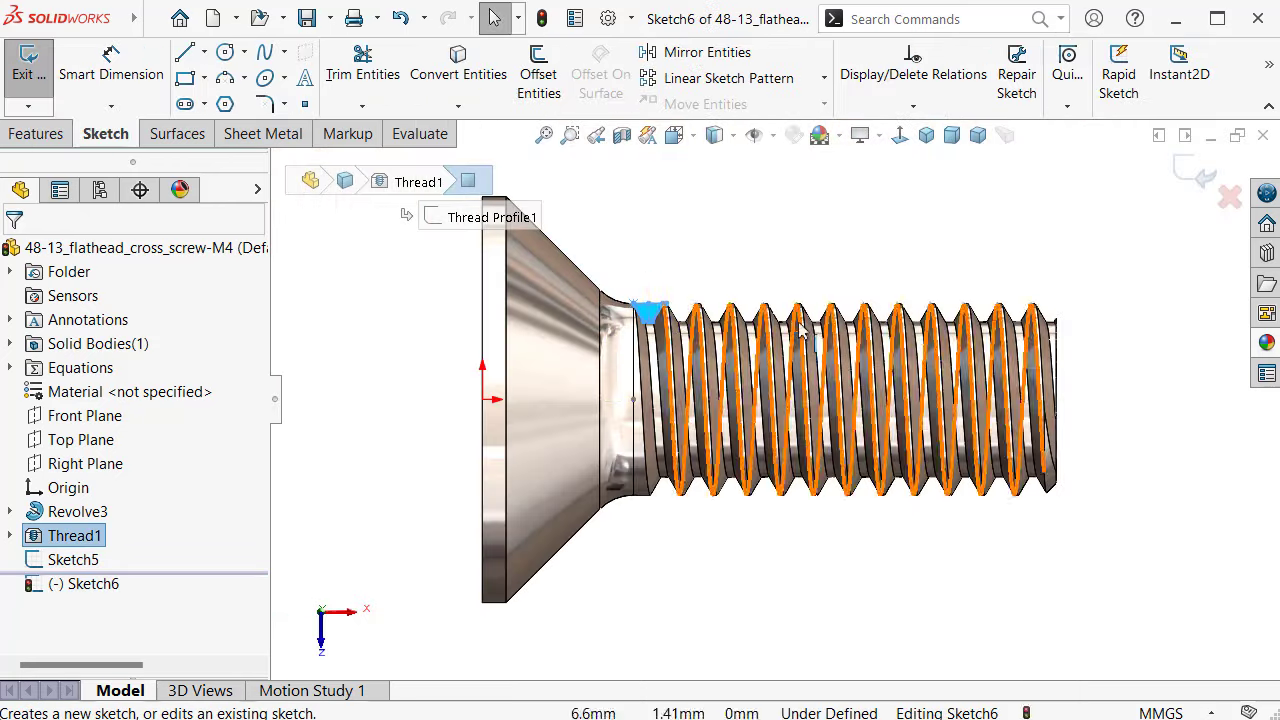
pyautogui.click(458, 60)
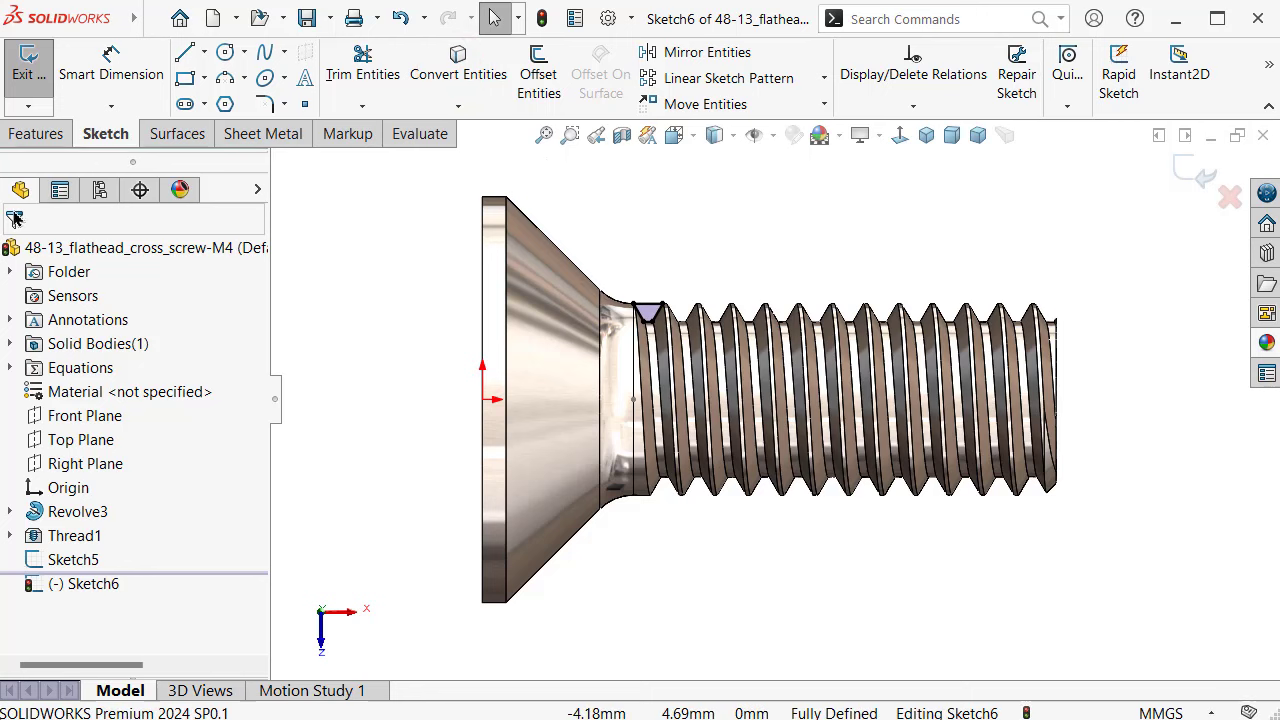
# Step: Extrude-cut the notch Up To Next along the 0.15 mm Line1@Sketch5 direction
pyautogui.click(30, 137)
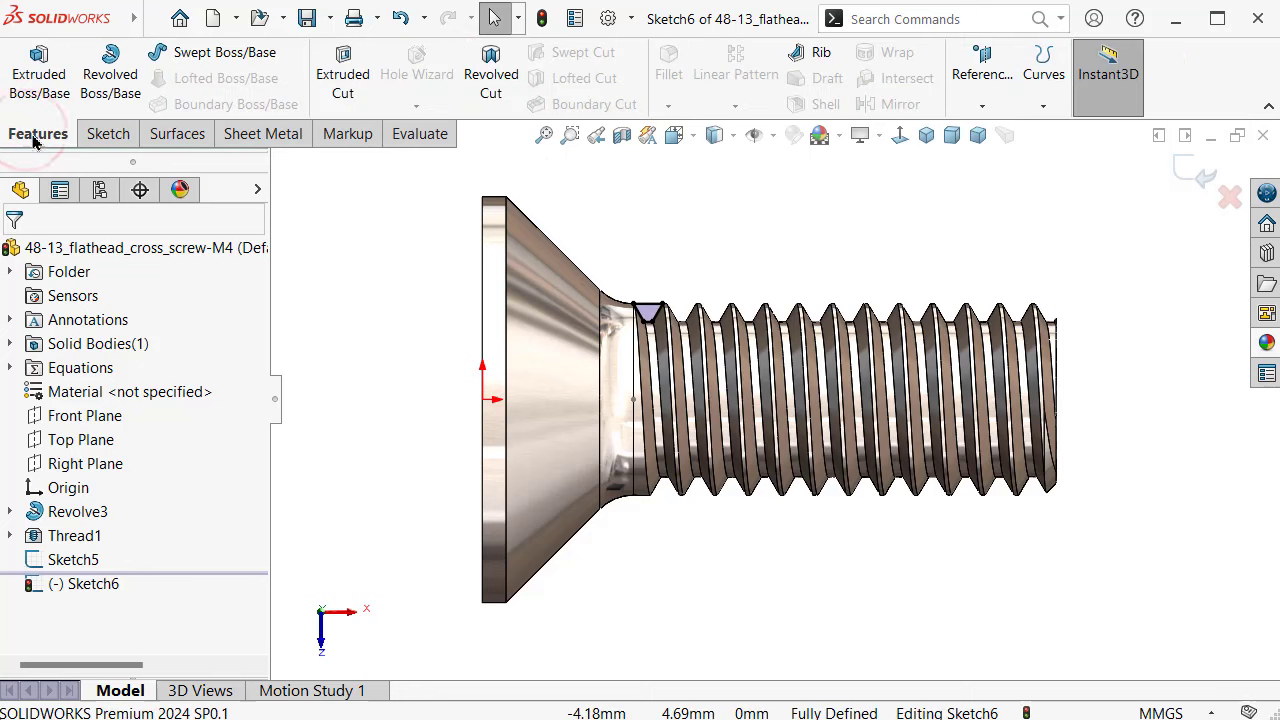
pyautogui.click(338, 88)
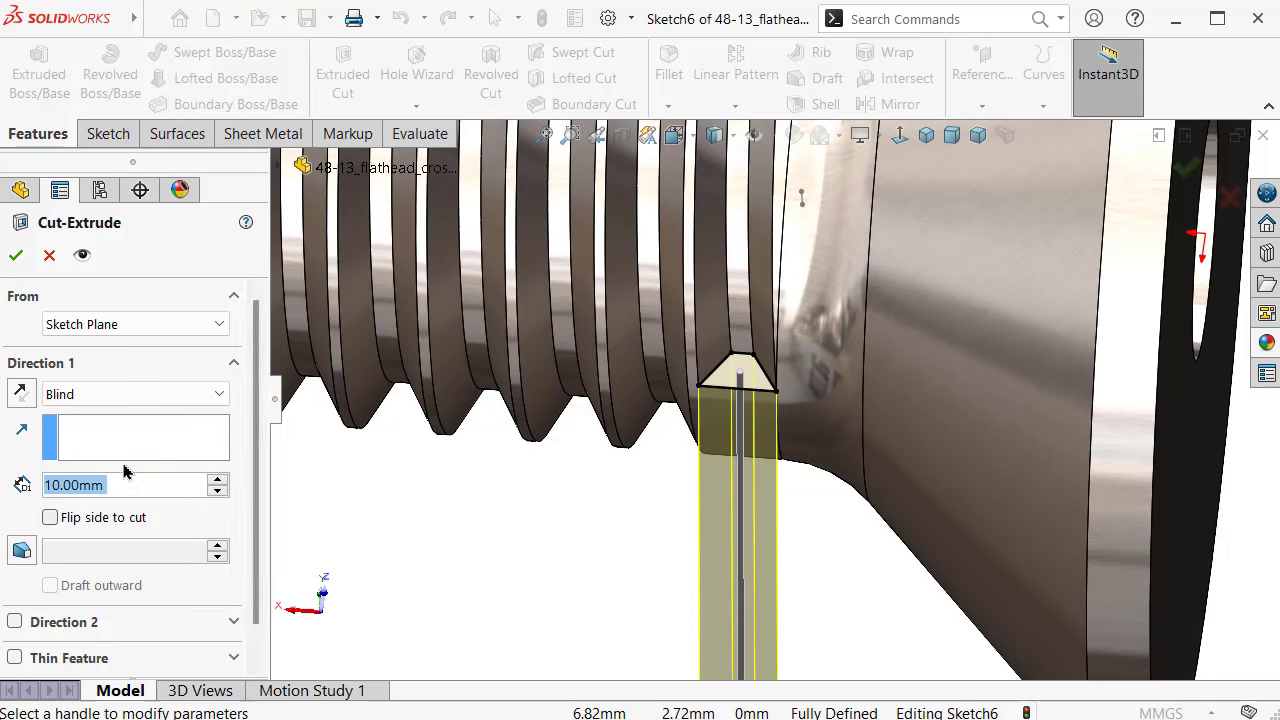
pyautogui.click(133, 400)
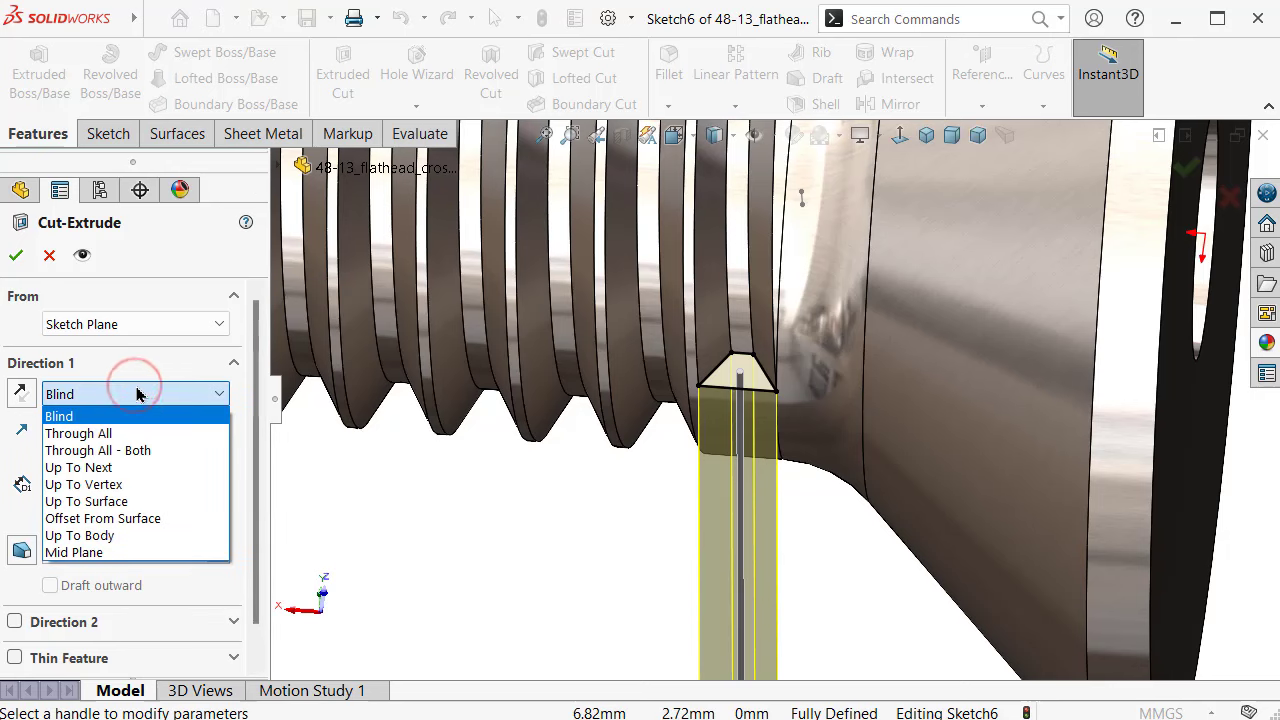
pyautogui.click(144, 465)
pyautogui.moveTo(757, 494); pyautogui.dragTo(768, 367, button='middle')
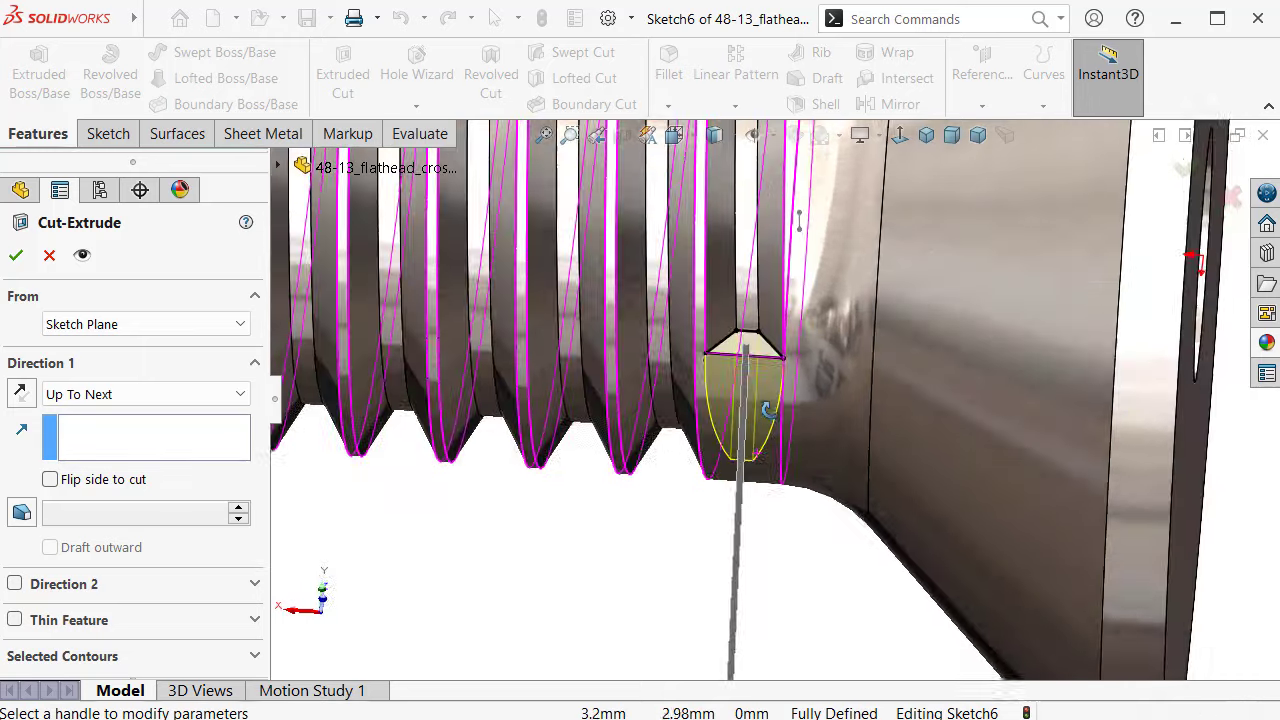
pyautogui.click(143, 434)
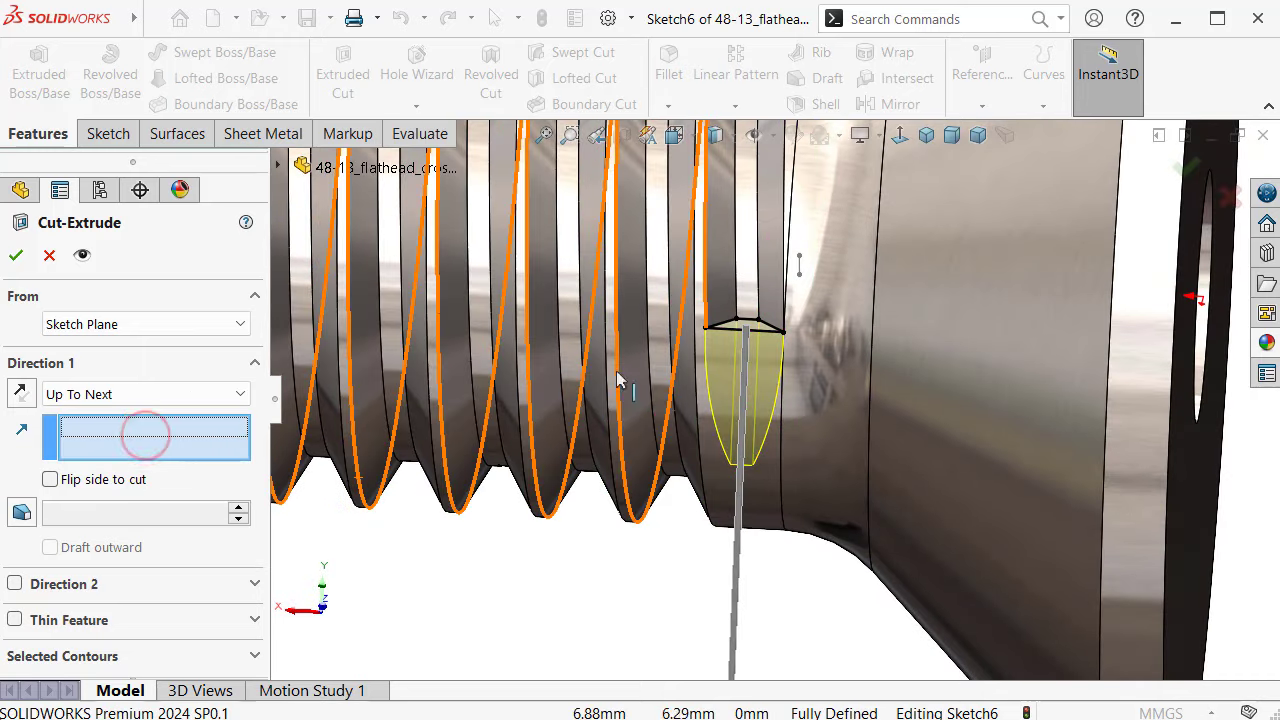
pyautogui.click(800, 266)
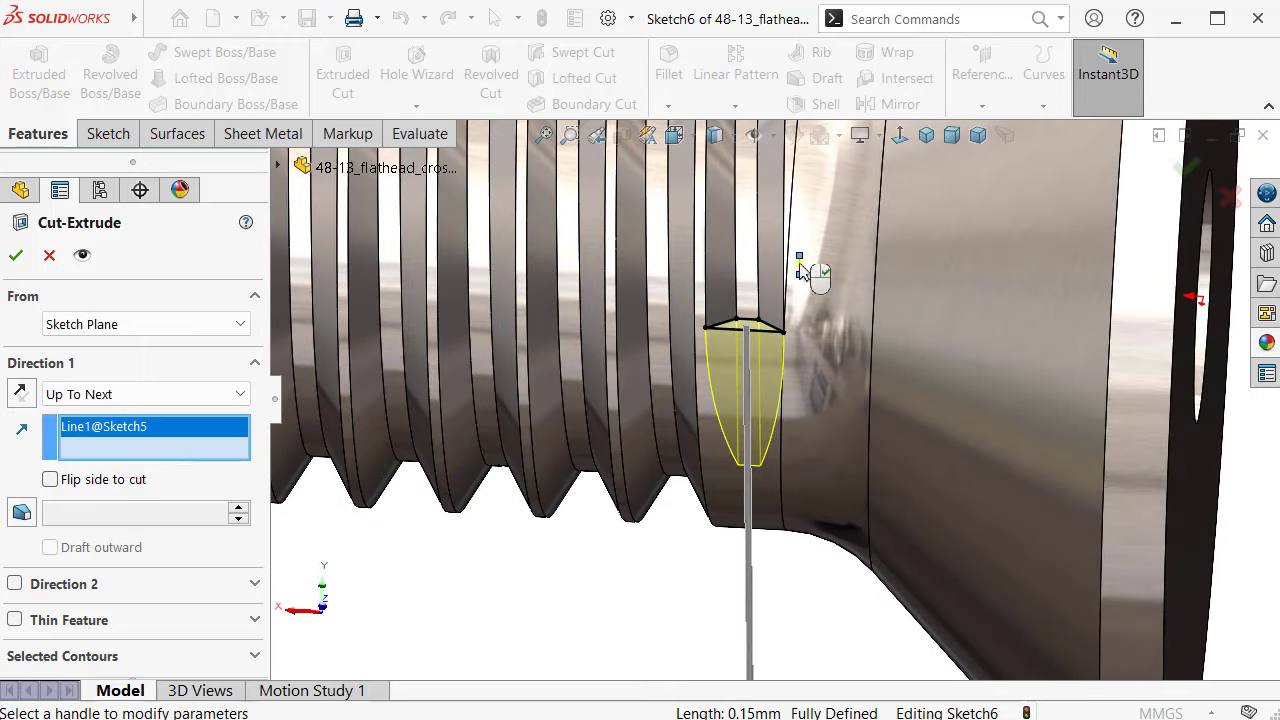
pyautogui.rightClick(800, 266)
# Step: Hide Sketch5, then zoom to fit and orbit so the screw head faces the viewer
pyautogui.click(712, 580)
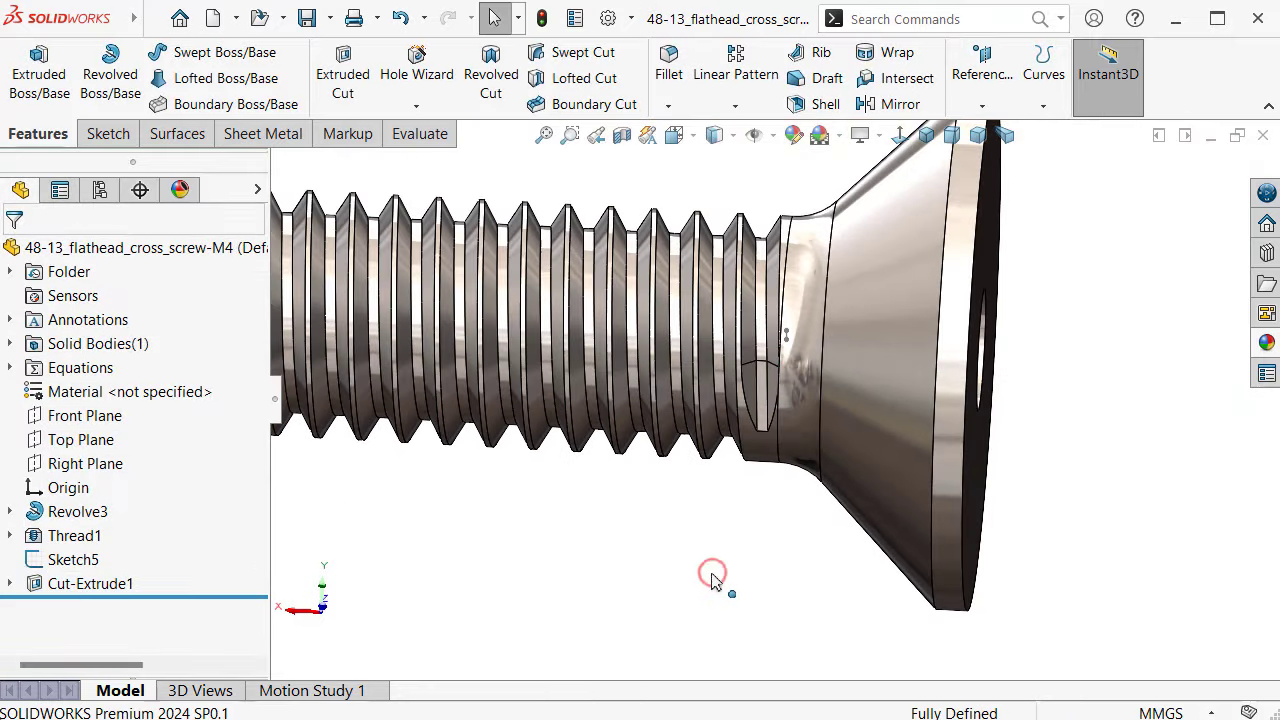
pyautogui.scroll(3, 706, 563)
pyautogui.moveTo(716, 496)
pyautogui.mouseDown(button='middle')
pyautogui.moveTo(805, 638)
pyautogui.moveTo(720, 712)
pyautogui.moveTo(757, 337)
pyautogui.moveTo(667, 532)
pyautogui.mouseUp(button='middle')
pyautogui.scroll(-5, 667, 532)
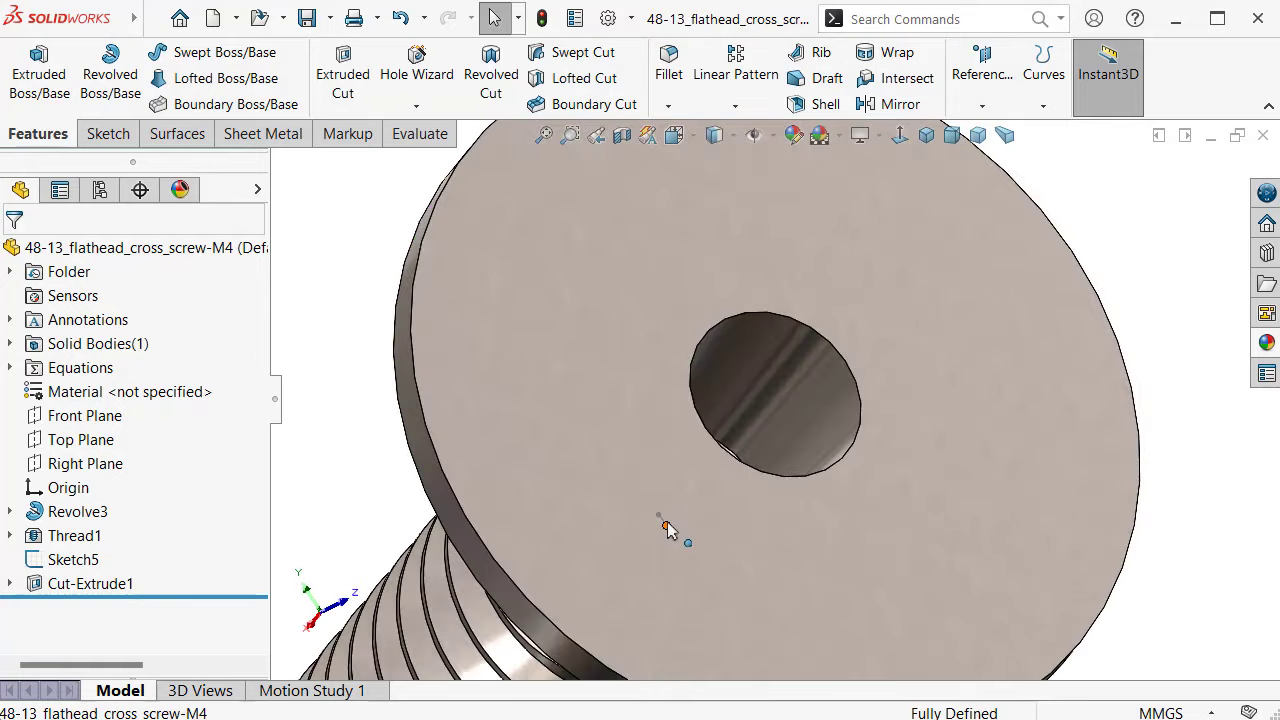
pyautogui.click(666, 526)
pyautogui.click(757, 462)
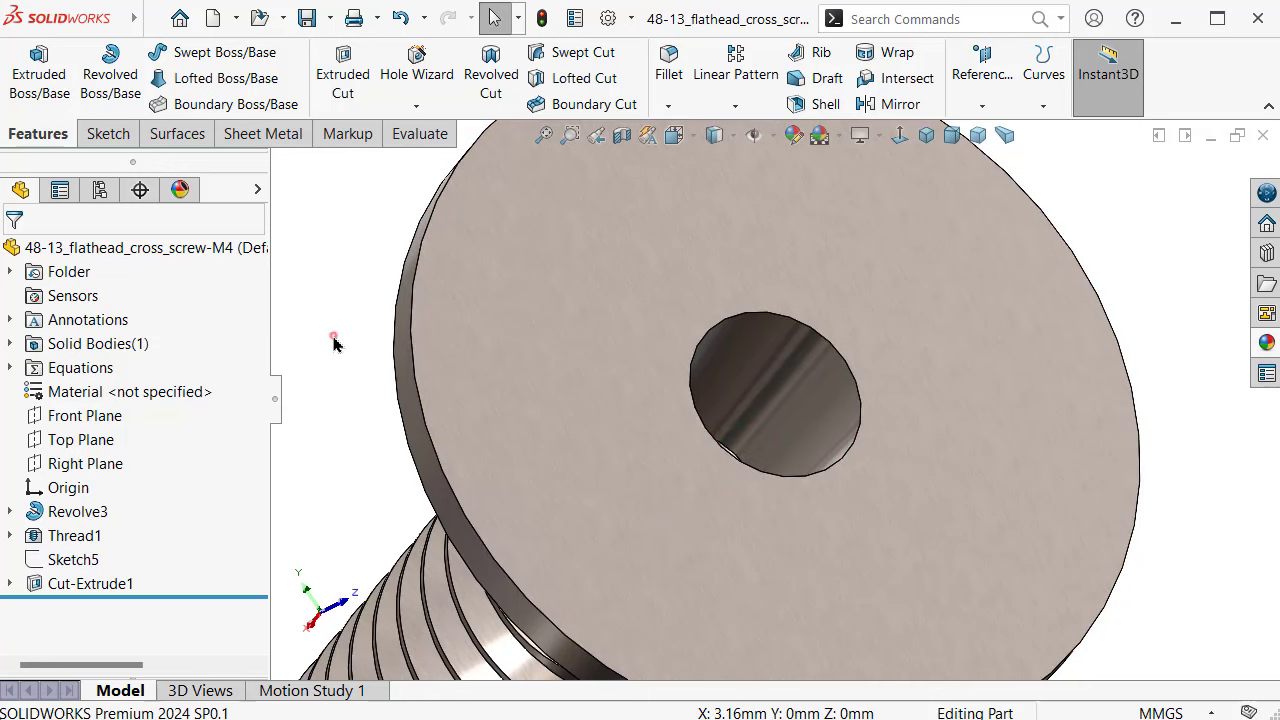
pyautogui.press('f')
pyautogui.moveTo(995, 368)
pyautogui.mouseDown(button='middle')
pyautogui.moveTo(905, 477)
pyautogui.moveTo(914, 443)
pyautogui.mouseUp(button='middle')
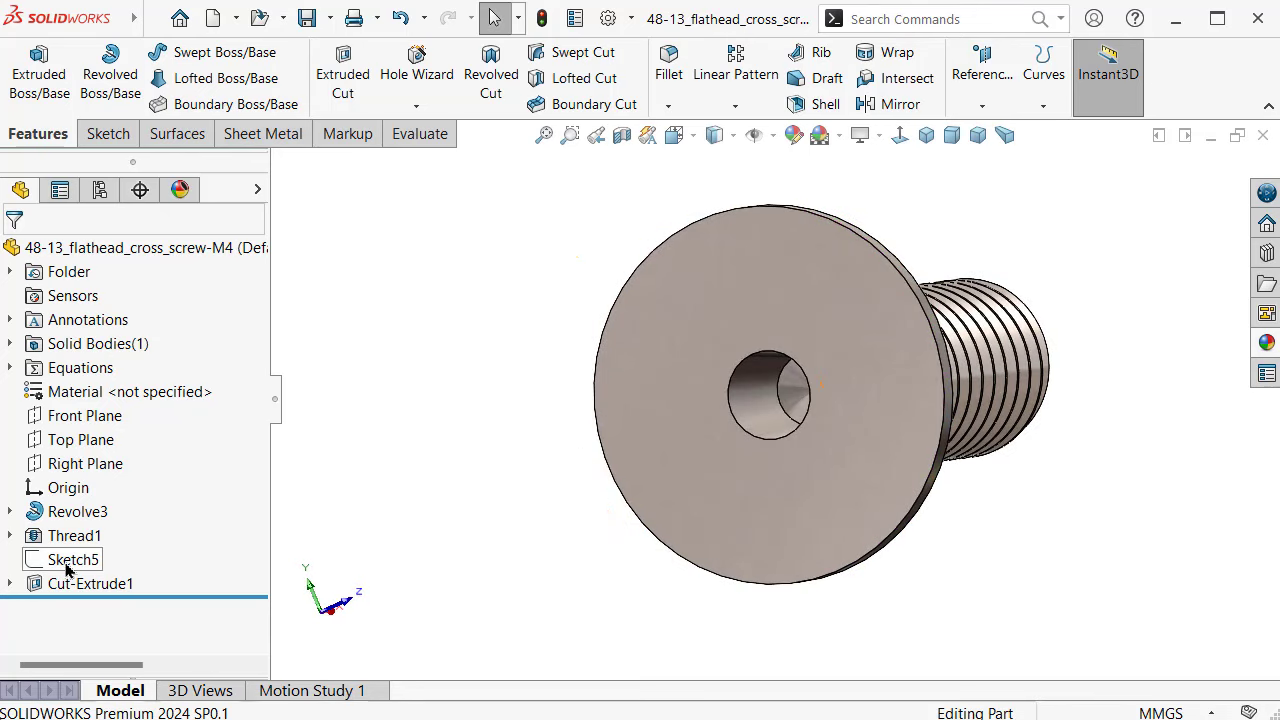
# Step: Show Revolve3's Sketch1 profile and orbit the screw to a side-on view
pyautogui.click(10, 511)
pyautogui.click(62, 533)
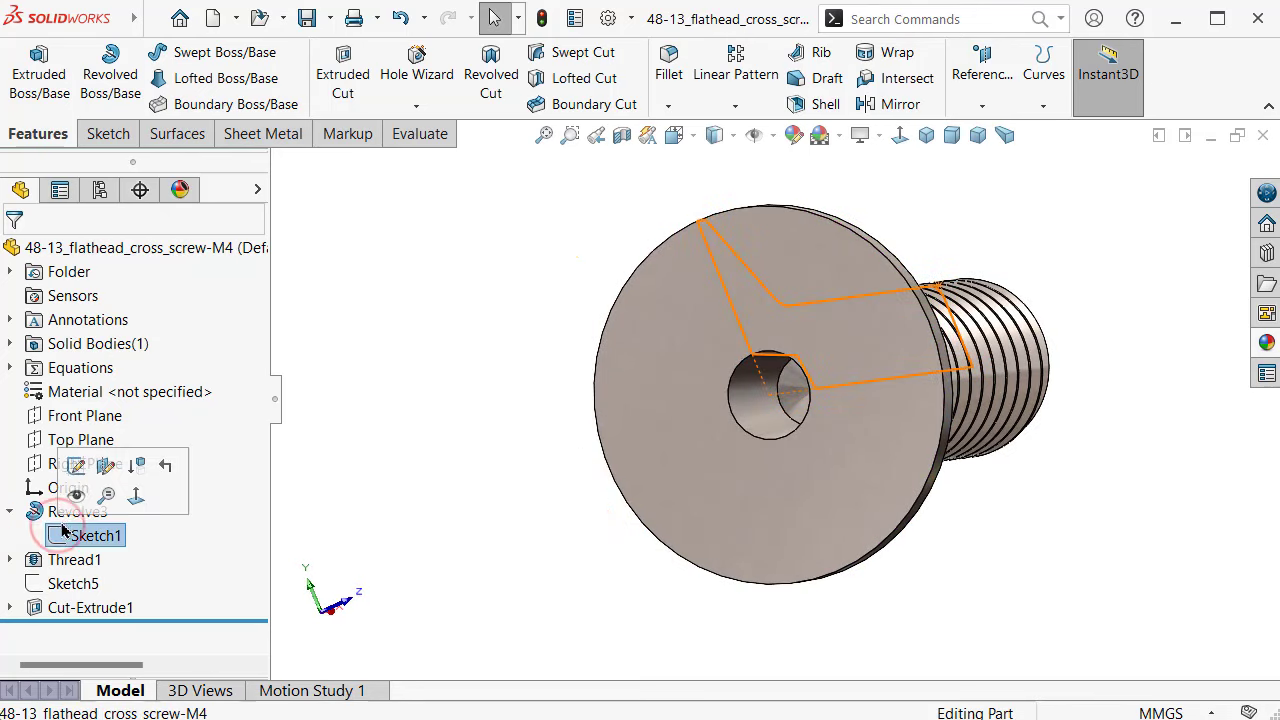
pyautogui.click(76, 494)
pyautogui.click(337, 420)
pyautogui.moveTo(337, 420)
pyautogui.mouseDown(button='middle')
pyautogui.moveTo(536, 452)
pyautogui.moveTo(556, 480)
pyautogui.mouseUp(button='middle')
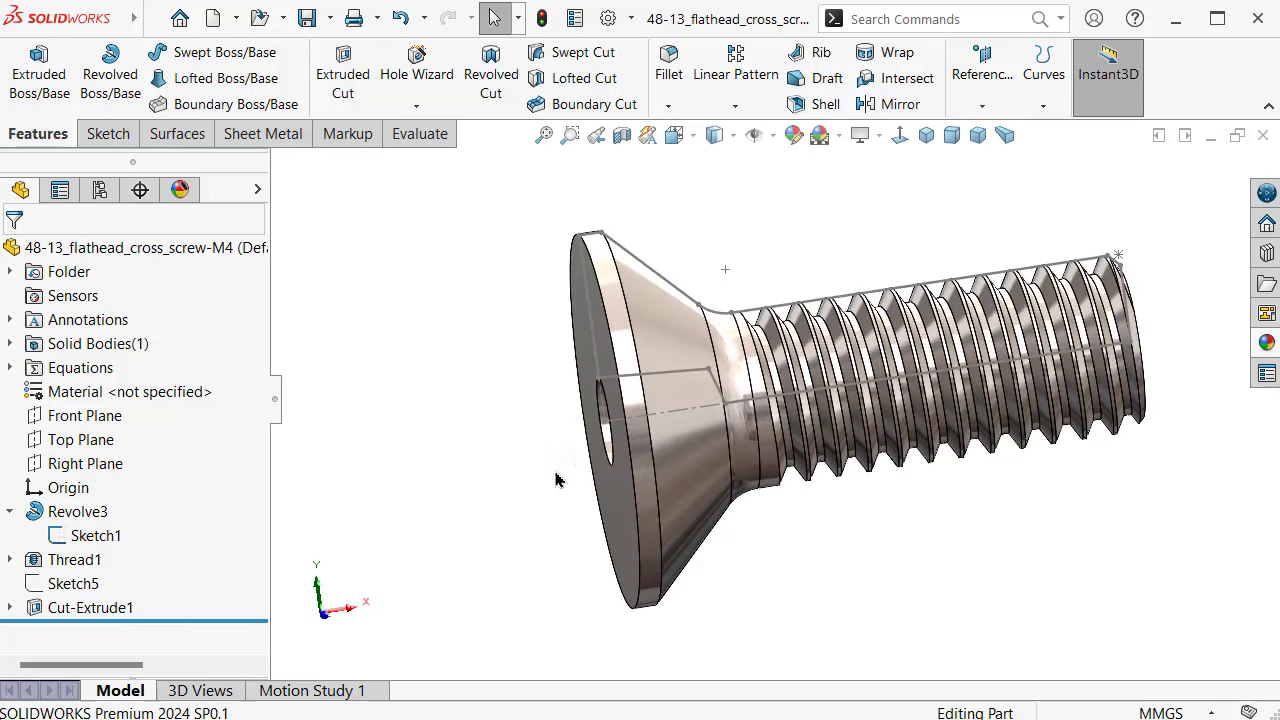
# Step: Create Plane2 parallel to the Right Plane through the head–shank point, then hide Sketch1
pyautogui.click(85, 466)
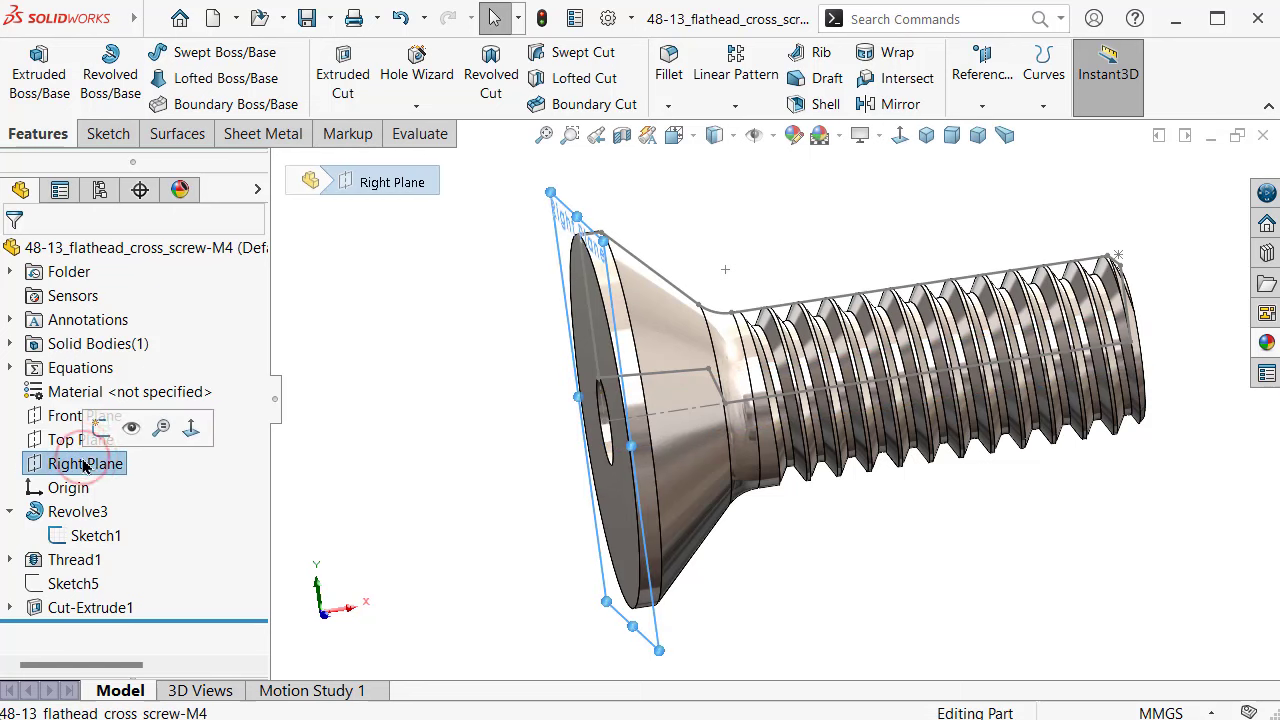
pyautogui.click(984, 102)
pyautogui.click(992, 131)
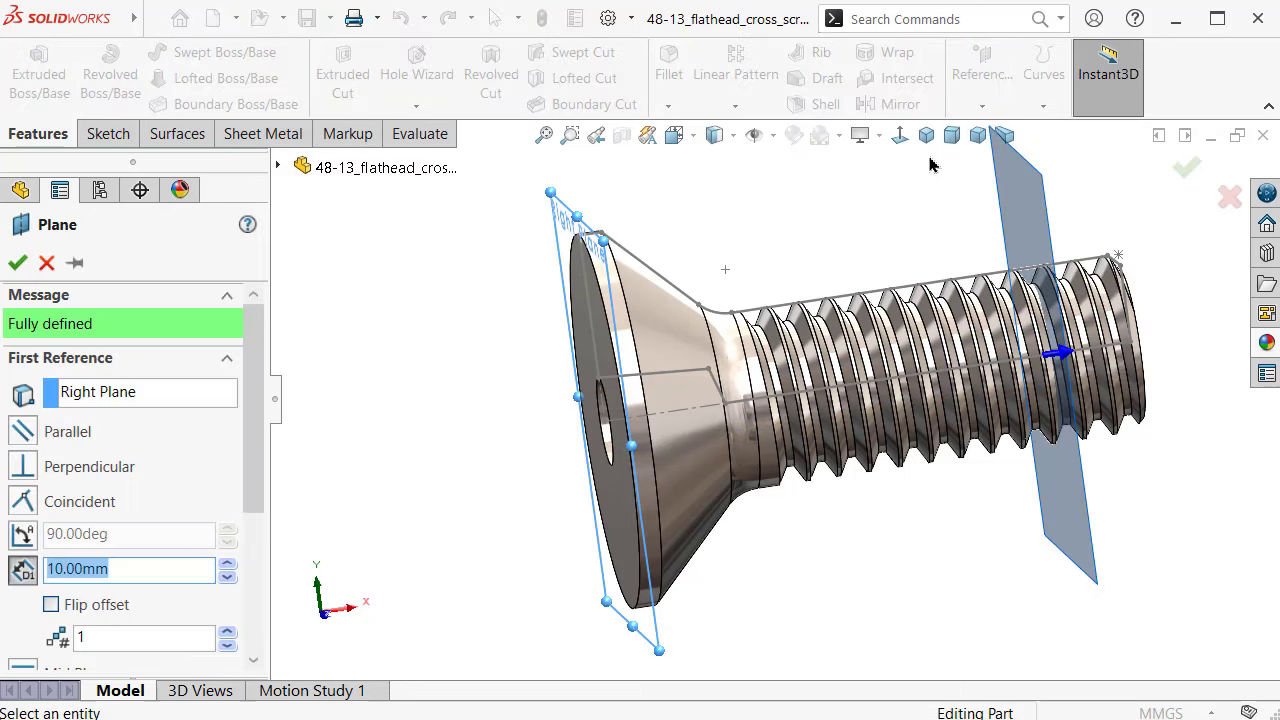
pyautogui.click(708, 372)
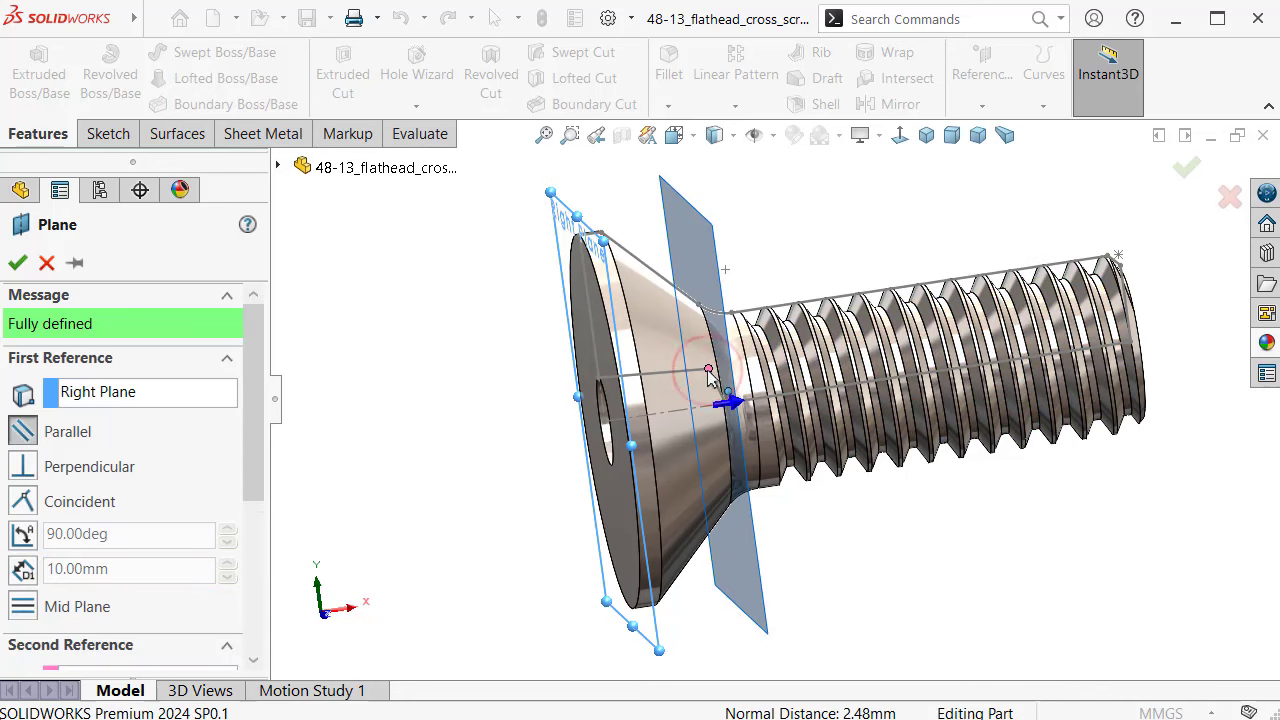
pyautogui.press('Return')
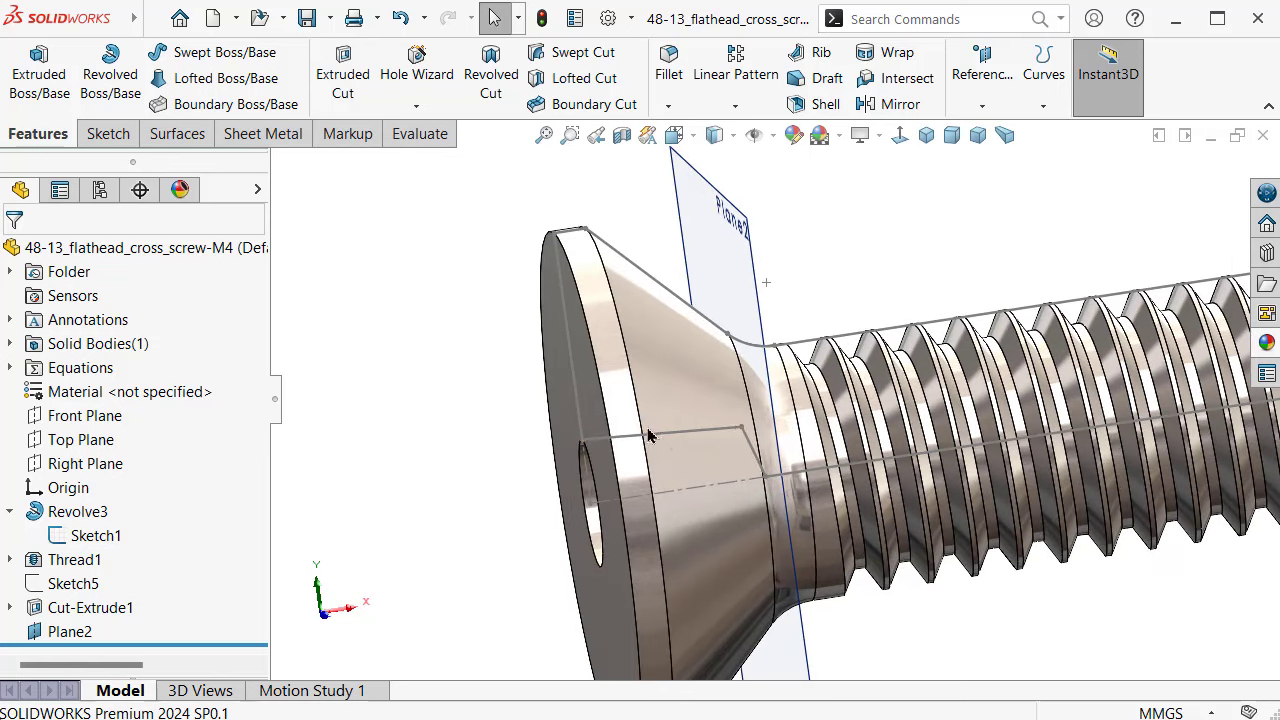
pyautogui.click(665, 430)
pyautogui.click(753, 372)
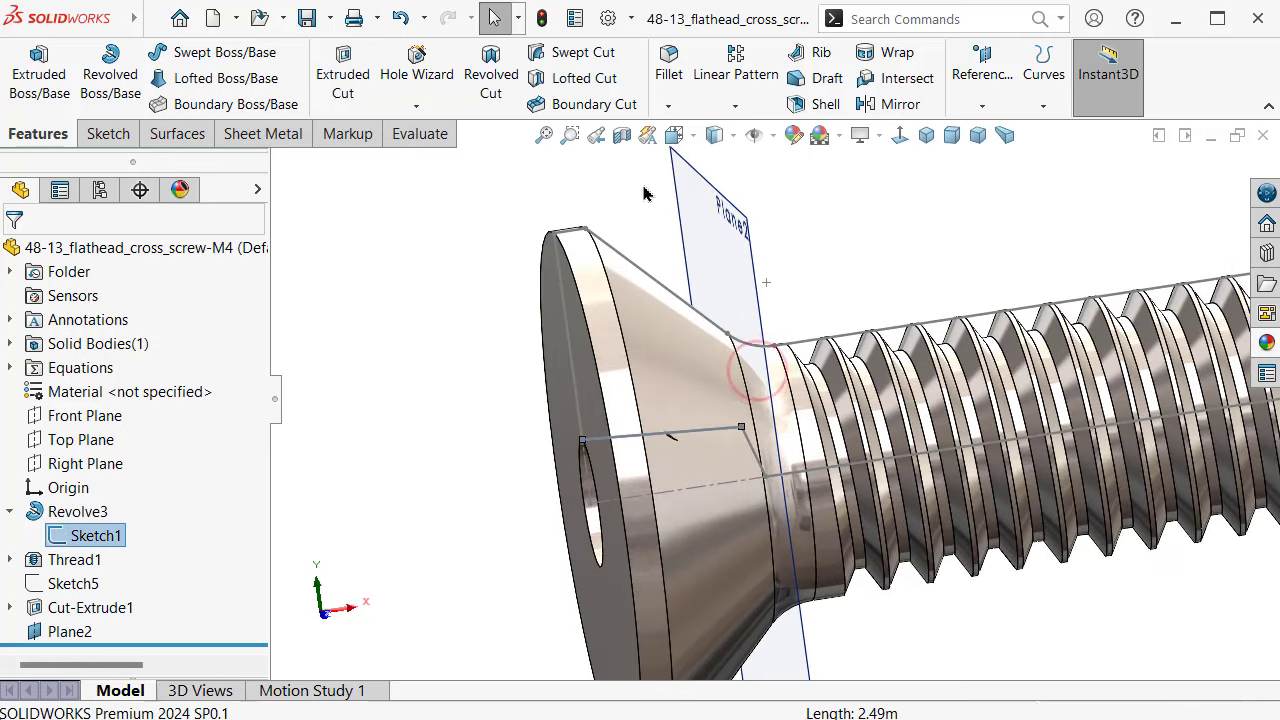
pyautogui.click(705, 185)
# Step: On Plane2, draw a center rectangle centred on the origin
pyautogui.click(793, 182)
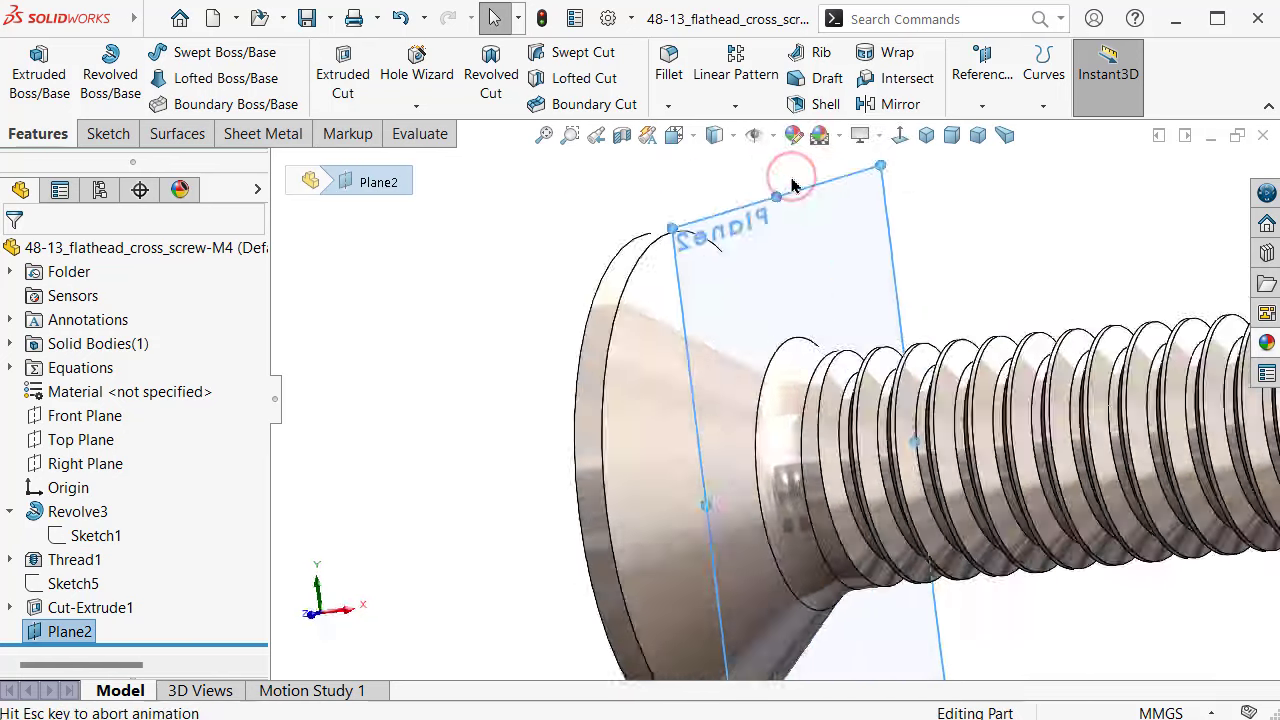
pyautogui.scroll(-3, 779, 190)
pyautogui.scroll(2, 768, 205)
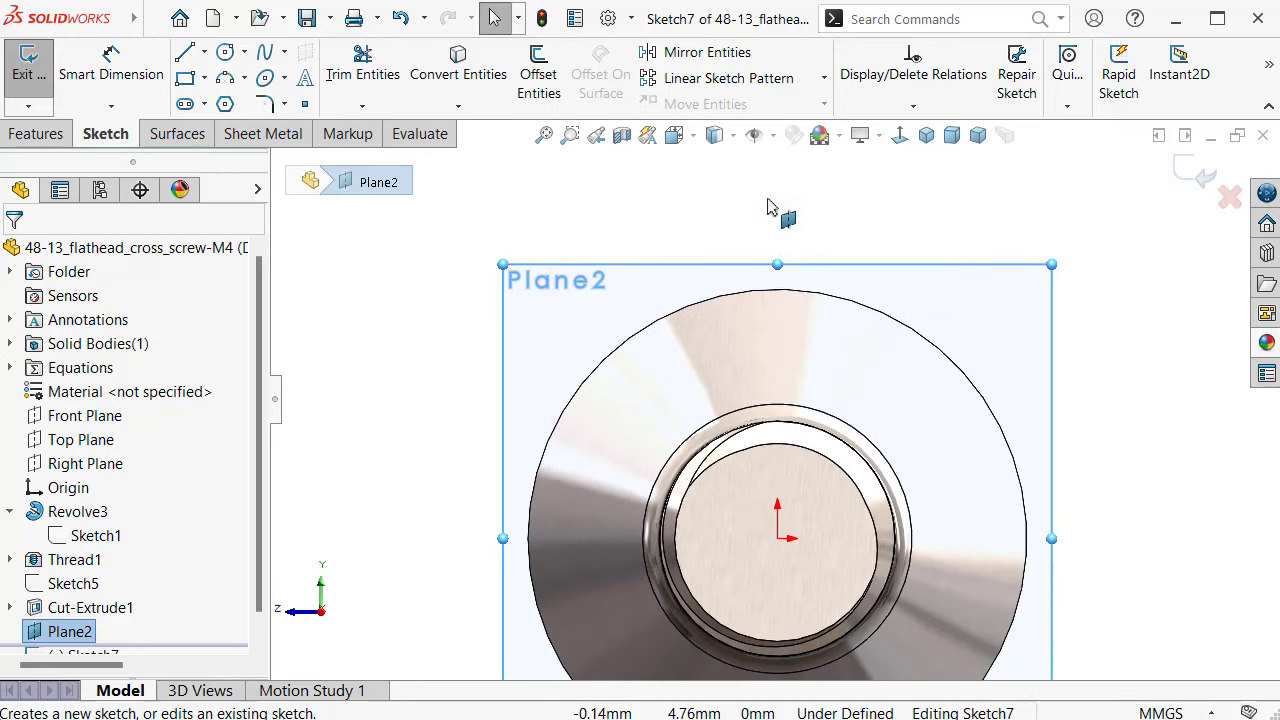
pyautogui.click(204, 78)
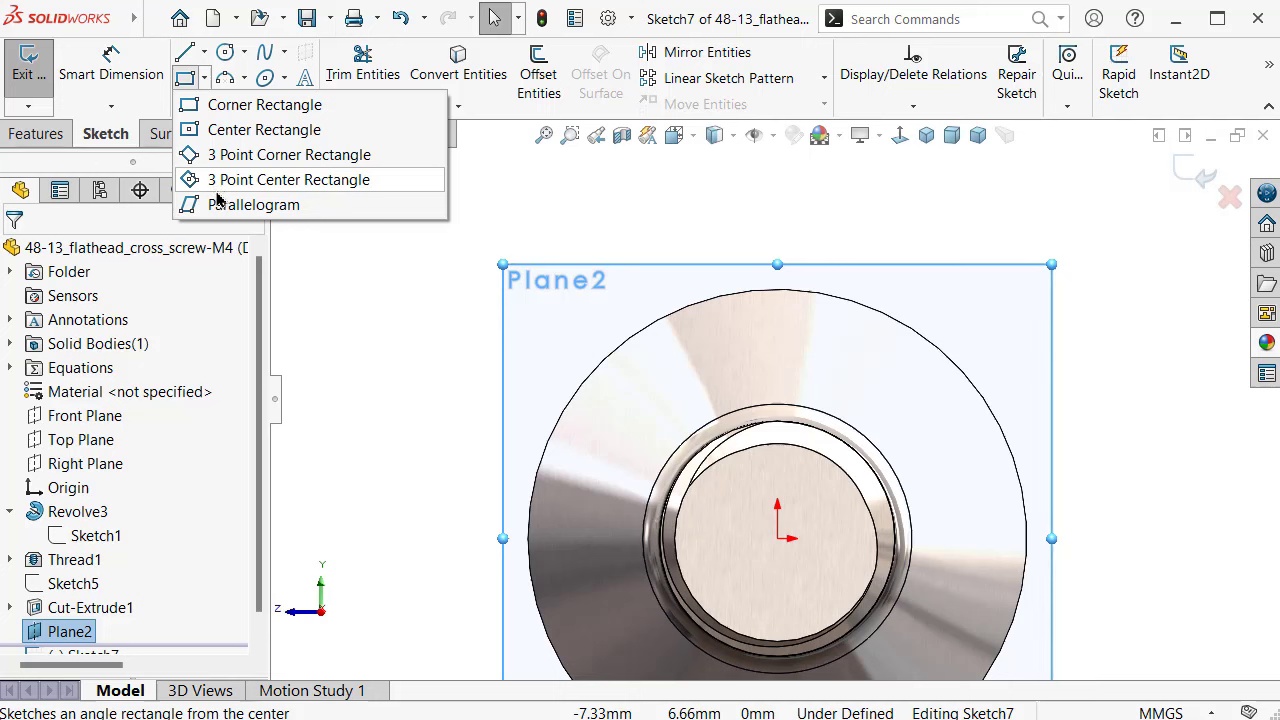
pyautogui.click(232, 131)
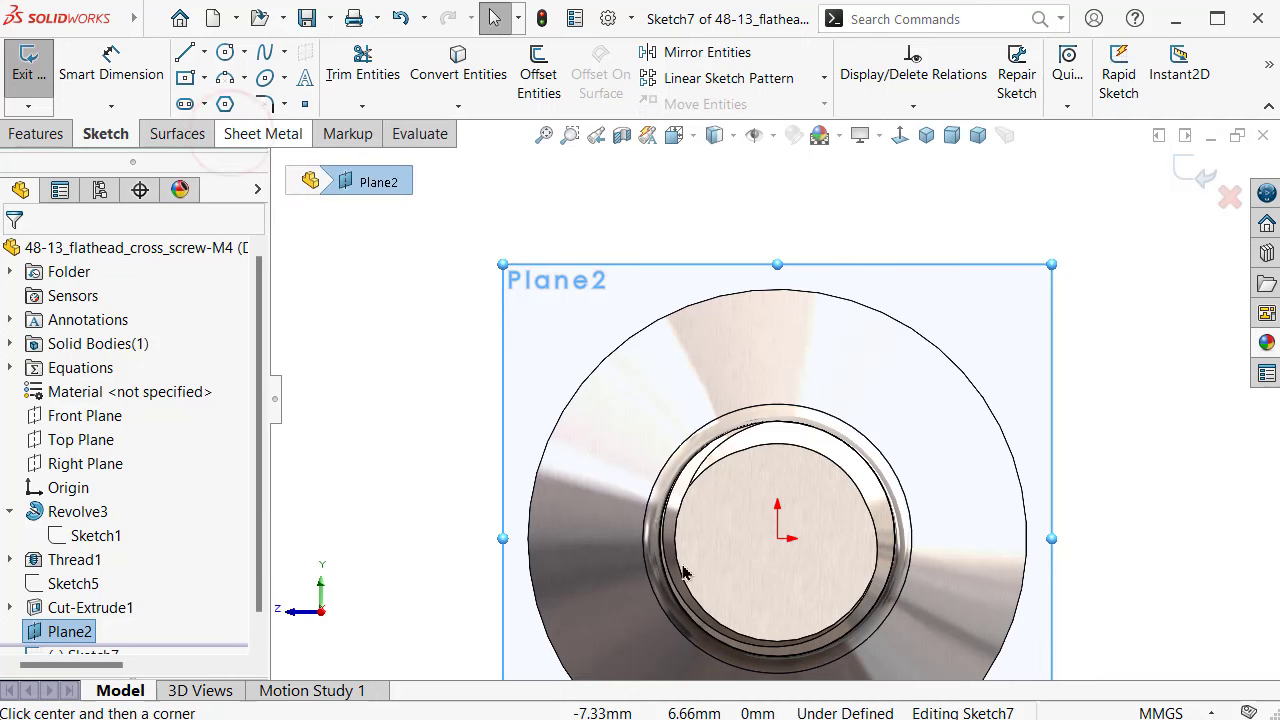
pyautogui.click(778, 538)
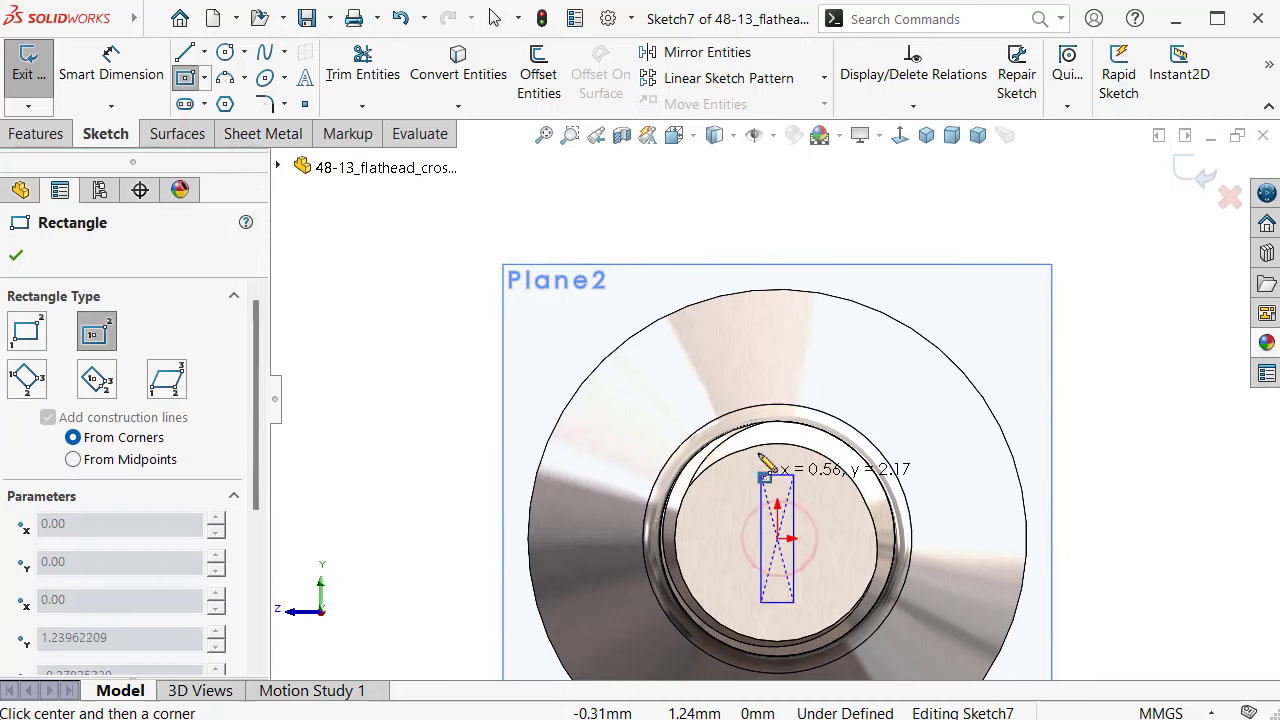
pyautogui.scroll(-2, 745, 445)
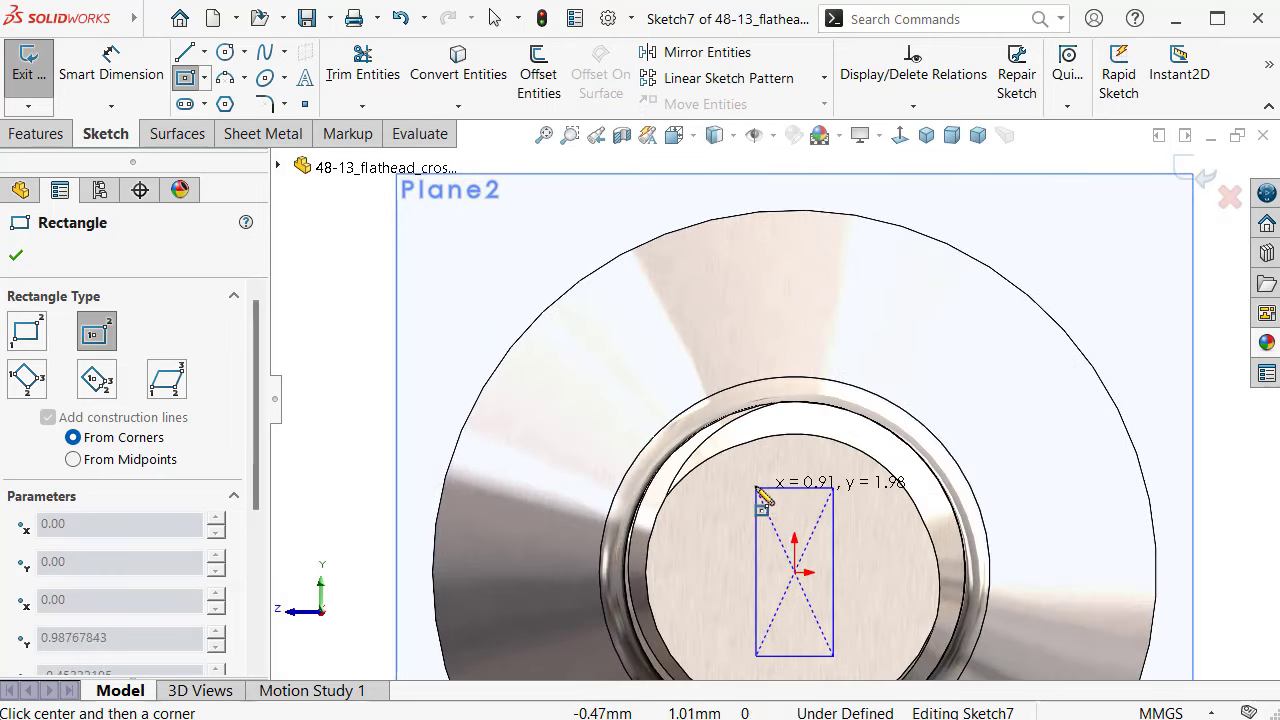
pyautogui.click(740, 481)
pyautogui.scroll(2, 772, 400)
# Step: Dimension the rectangle 1.00 mm wide and 2.00 mm tall, then exit the sketch
pyautogui.moveTo(461, 497); pyautogui.dragTo(434, 363, button='right')
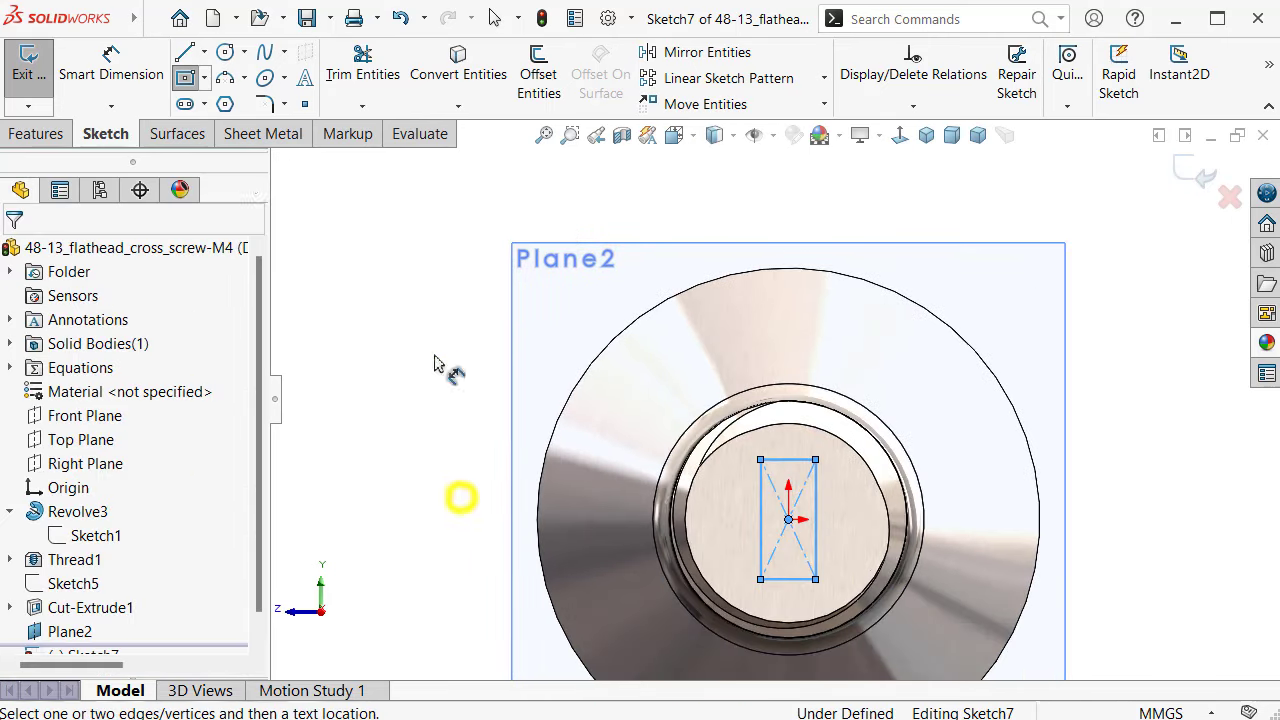
pyautogui.click(805, 460)
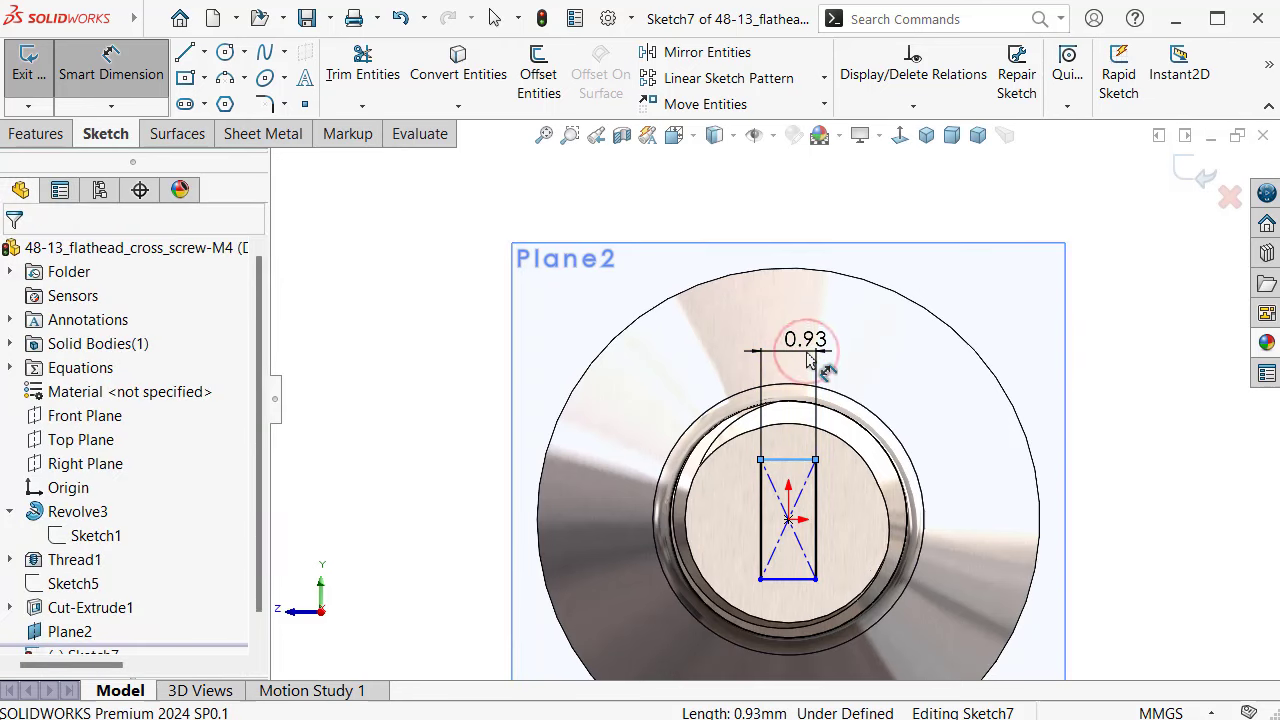
pyautogui.click(826, 366)
pyautogui.press('Return')
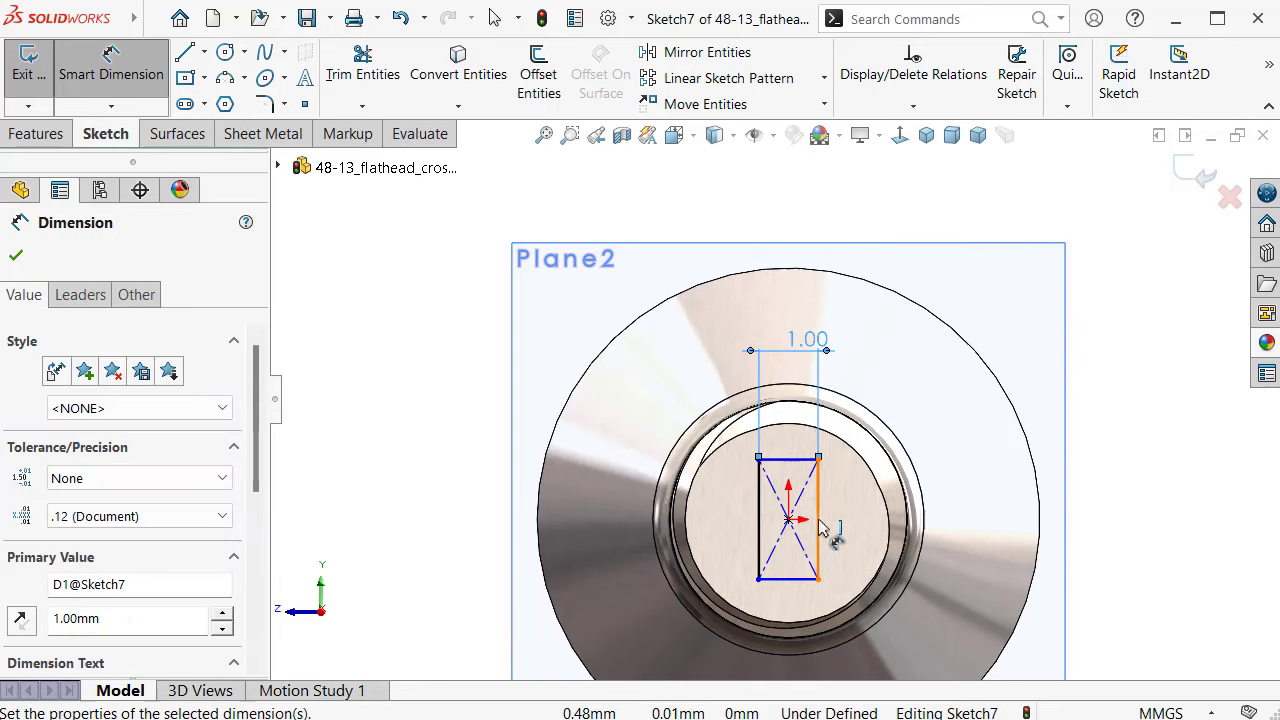
pyautogui.click(818, 520)
pyautogui.click(1128, 527)
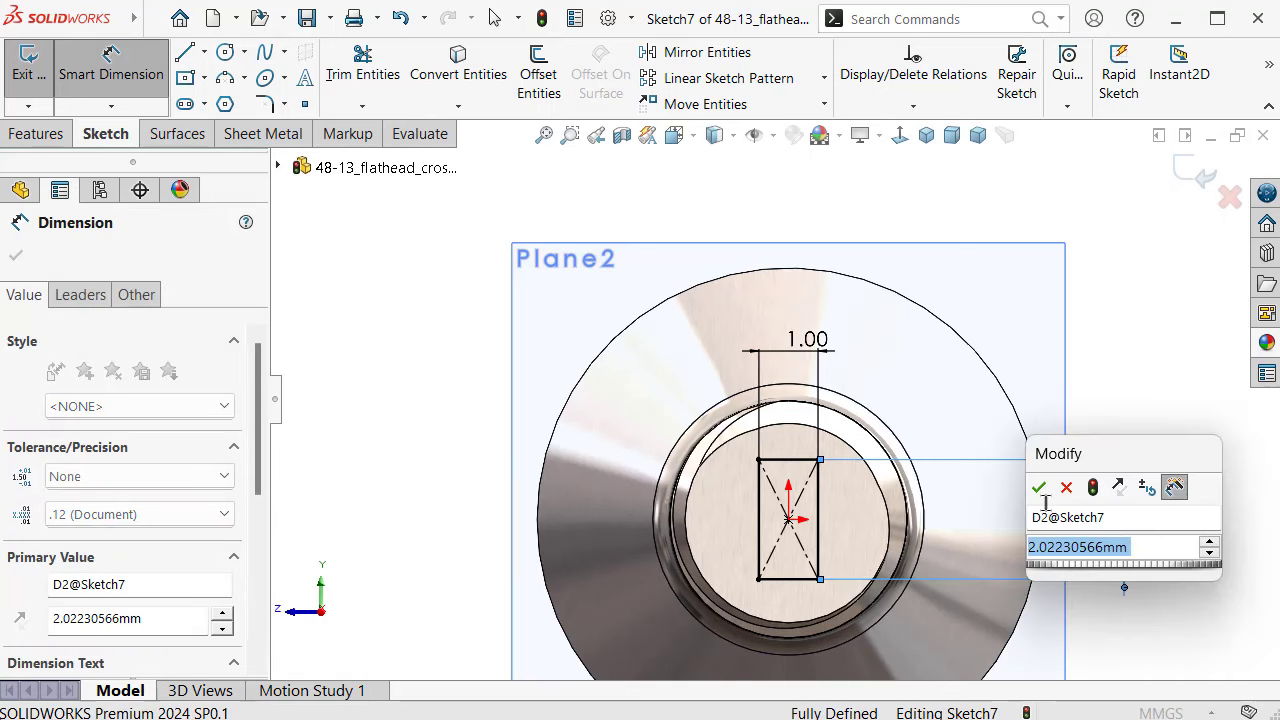
pyautogui.write('2')
pyautogui.press('Escape')
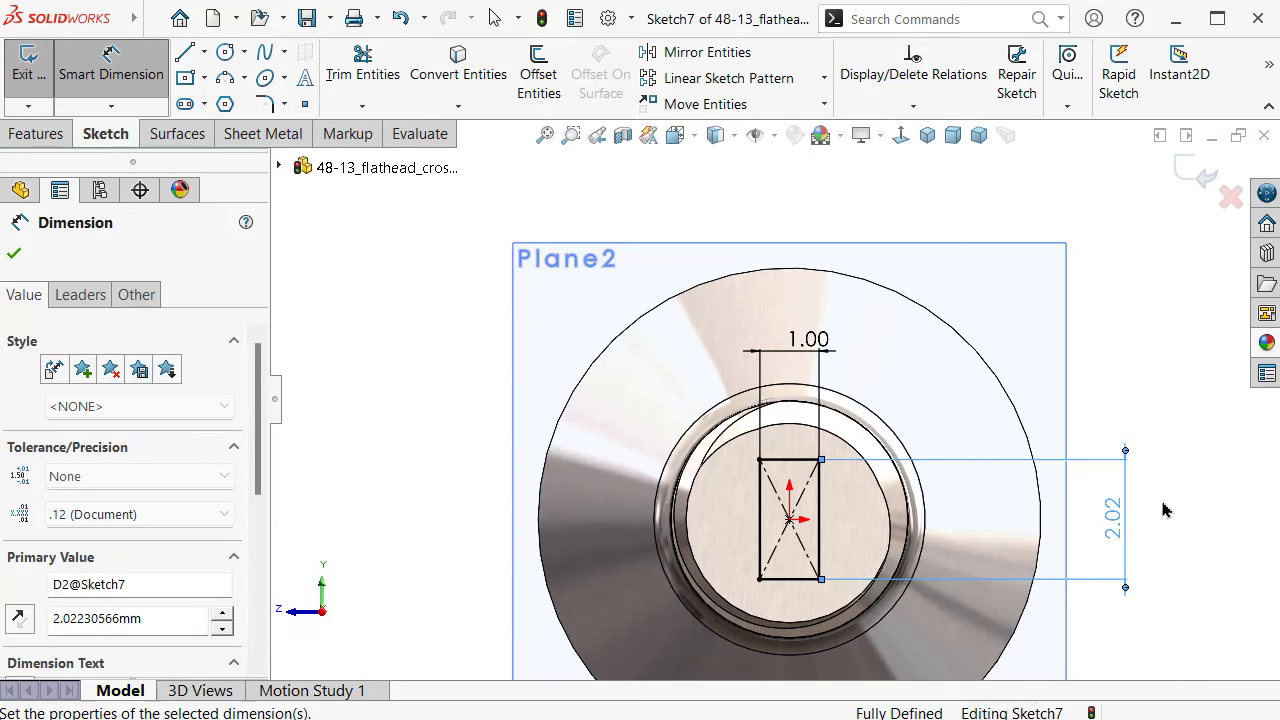
pyautogui.click(1168, 505)
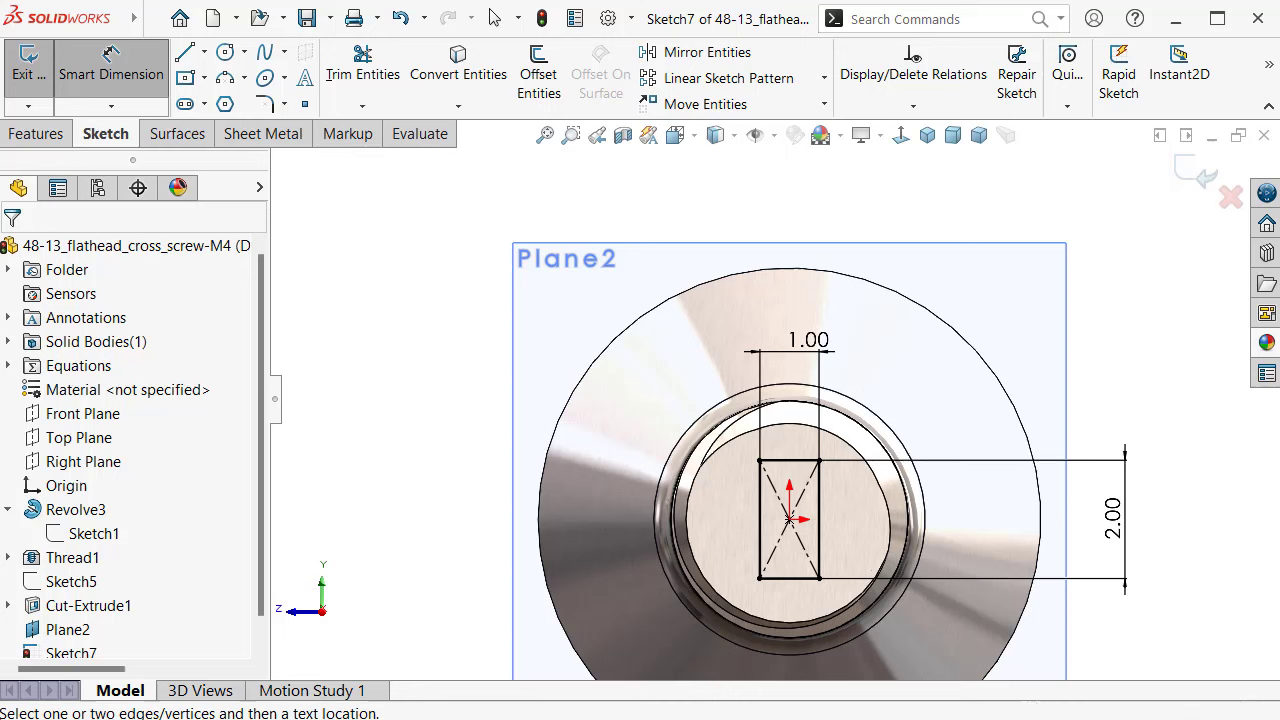
pyautogui.click(1200, 174)
pyautogui.moveTo(886, 371); pyautogui.dragTo(1092, 448, button='middle')
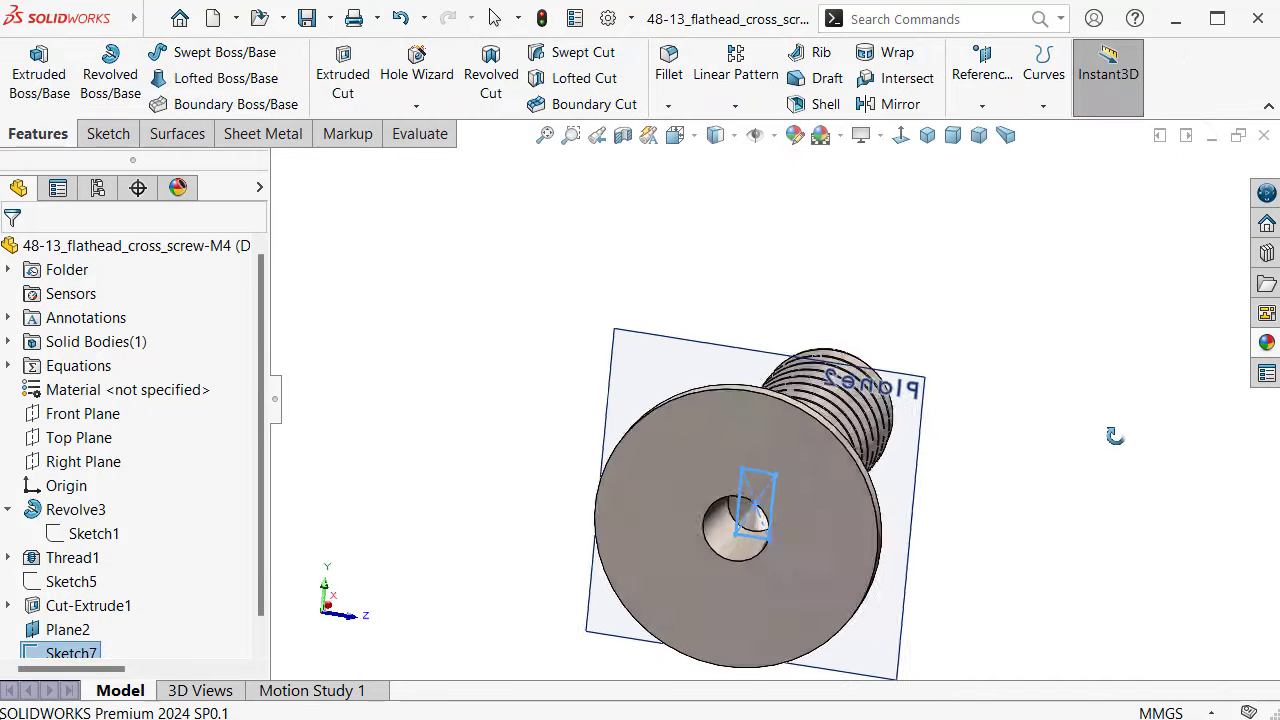
# Step: Start a sketch on the head face and draw a centre rectangle from the origin
pyautogui.click(720, 435)
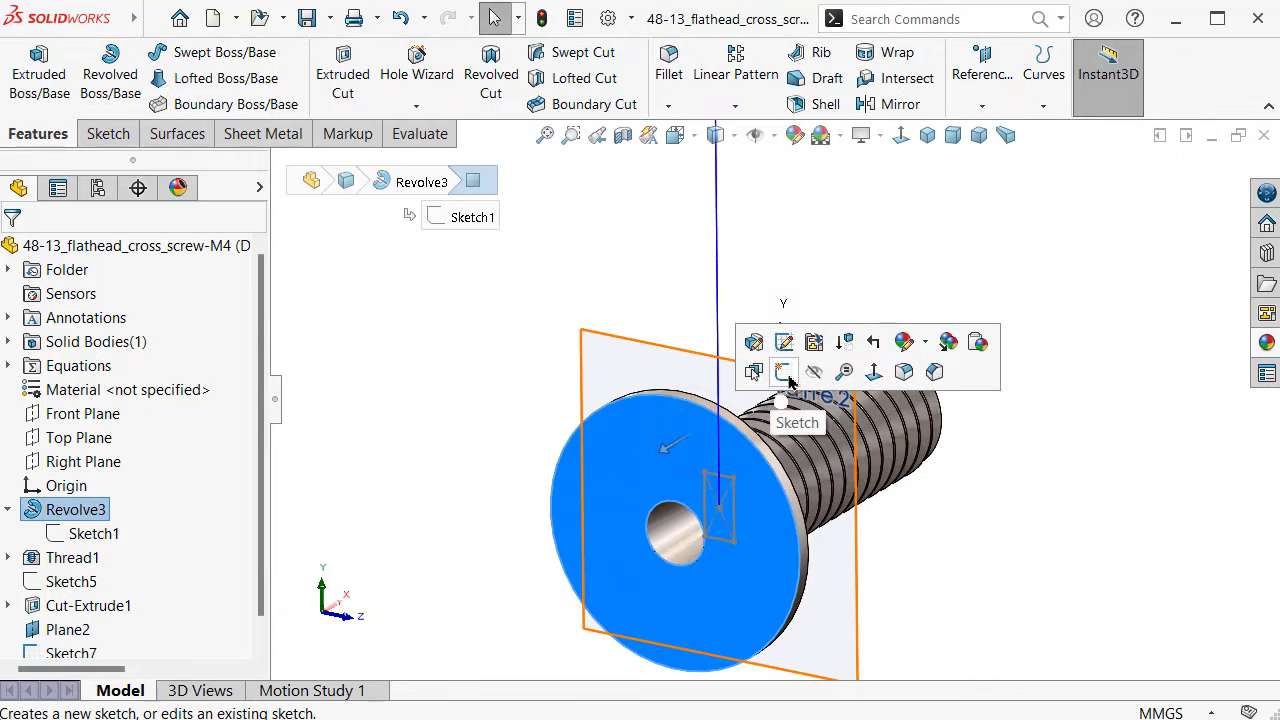
pyautogui.click(784, 374)
pyautogui.press('s')
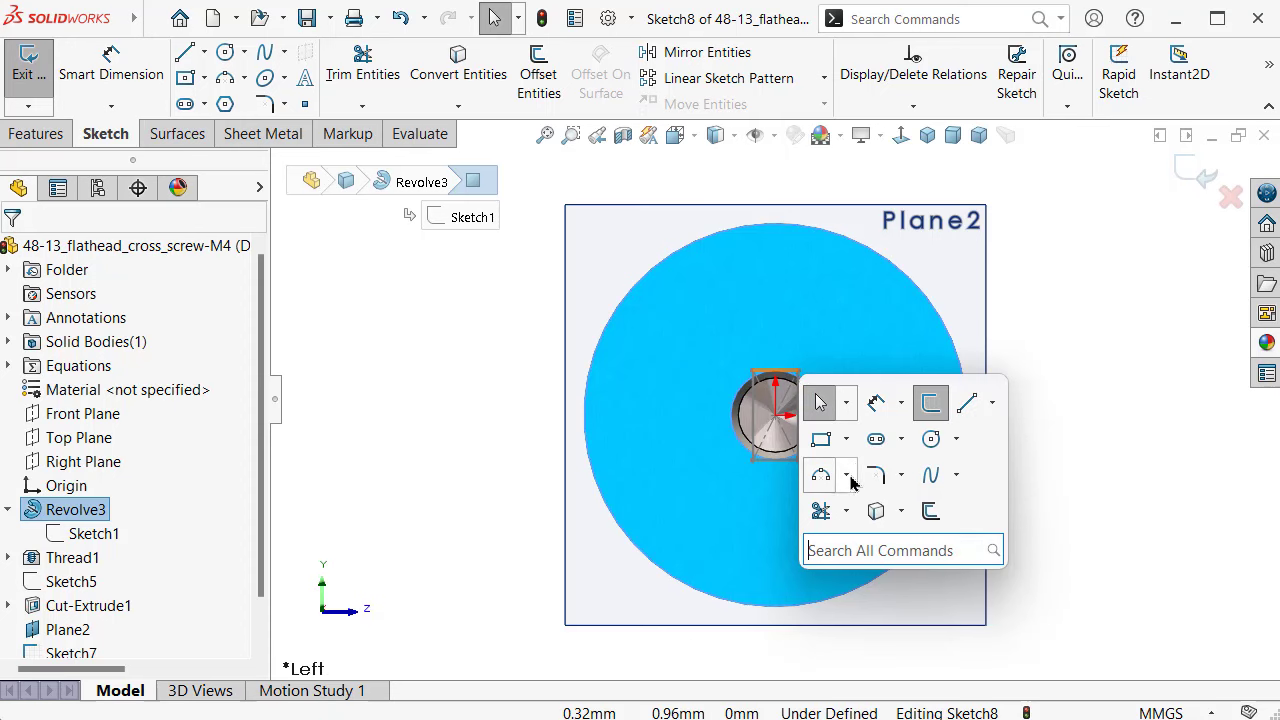
pyautogui.click(847, 441)
pyautogui.click(880, 494)
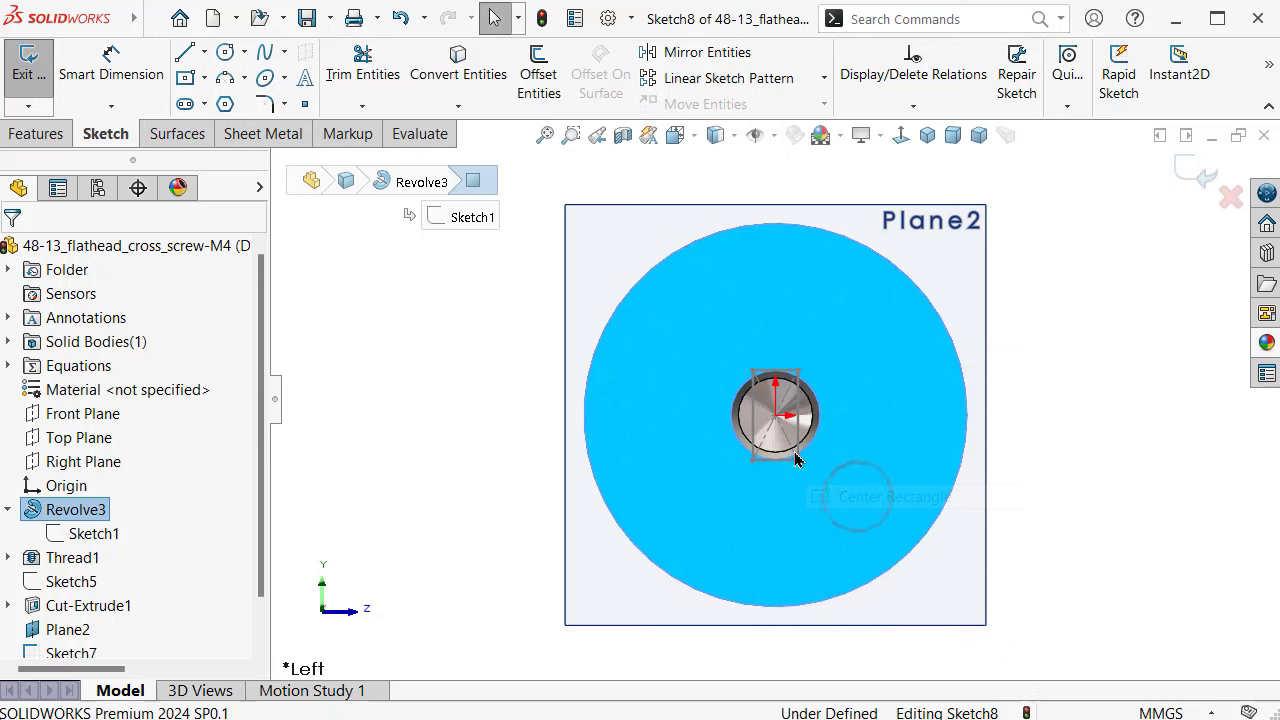
pyautogui.click(777, 416)
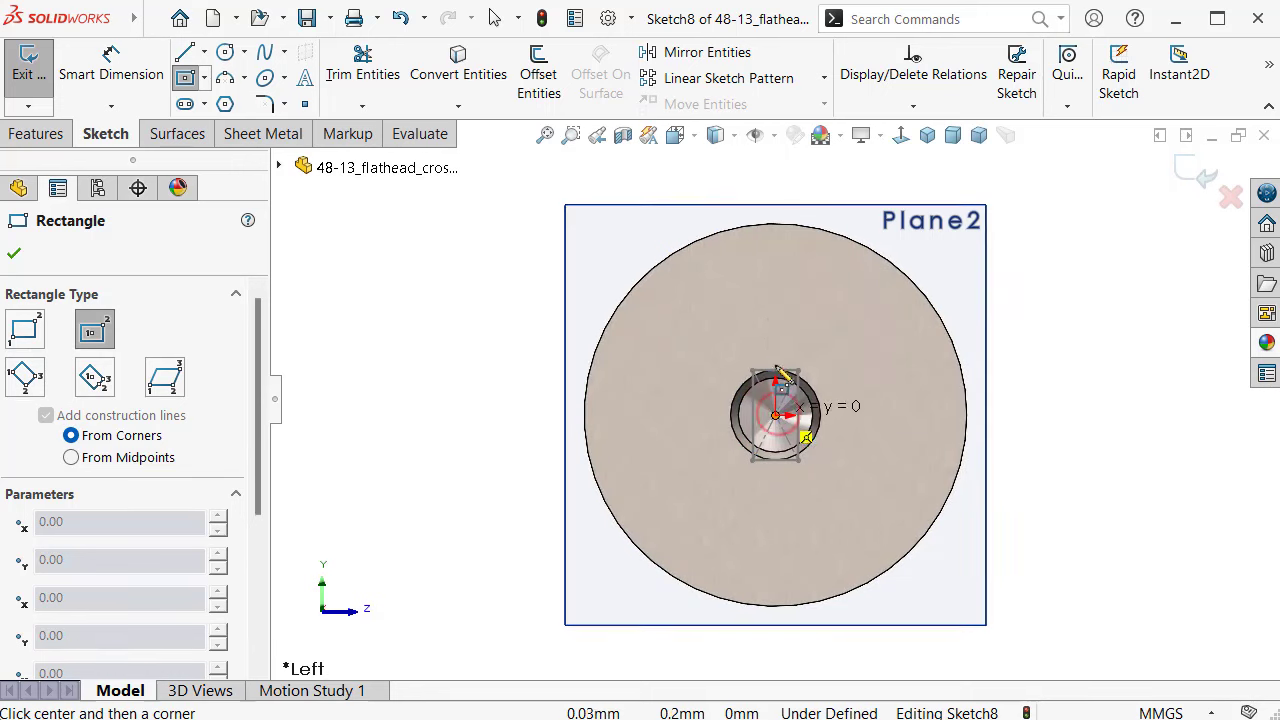
pyautogui.click(737, 307)
# Step: Dimension the rectangle 1.00 wide and 4.45 tall, then exit the sketch
pyautogui.moveTo(1055, 414); pyautogui.dragTo(1057, 314, button='right')
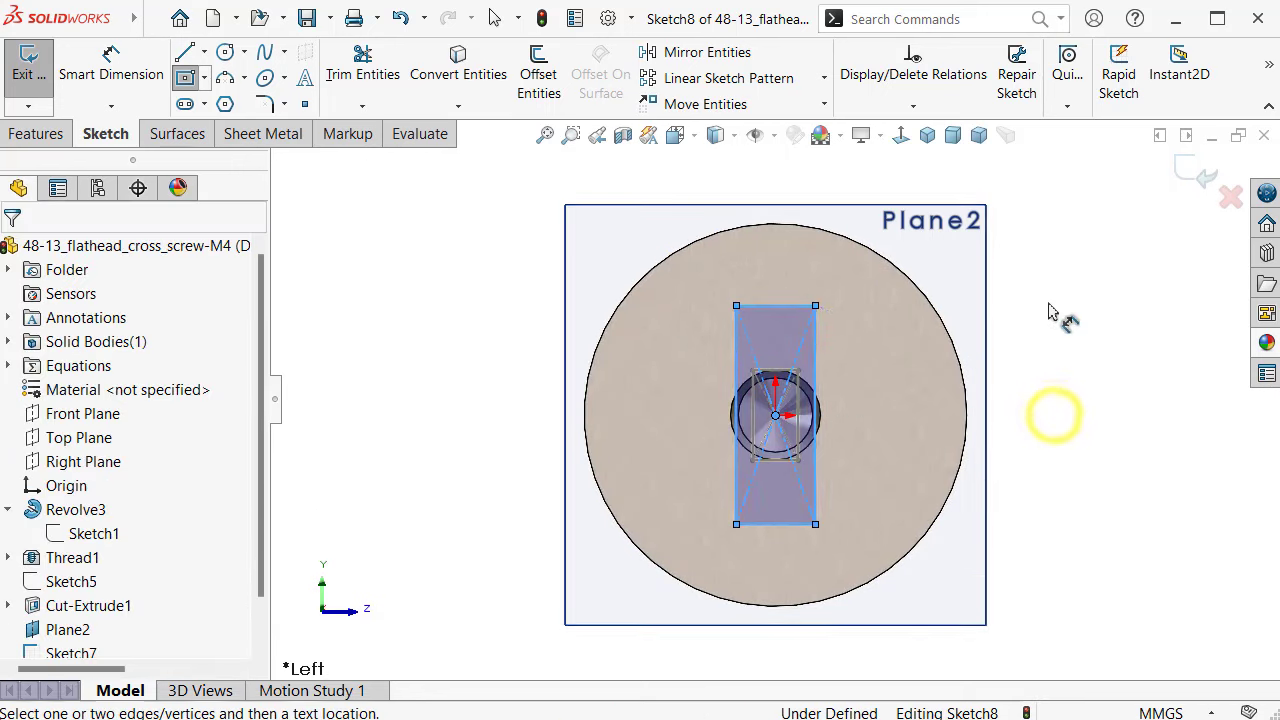
pyautogui.click(792, 306)
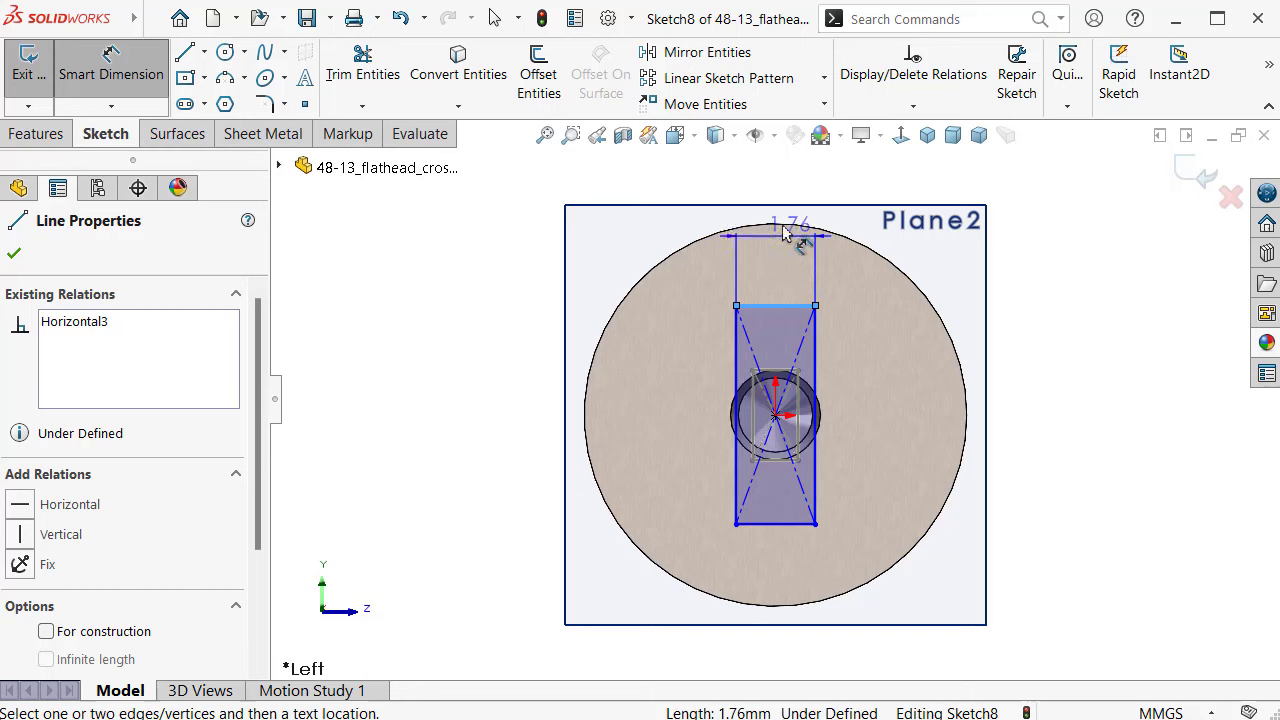
pyautogui.click(786, 197)
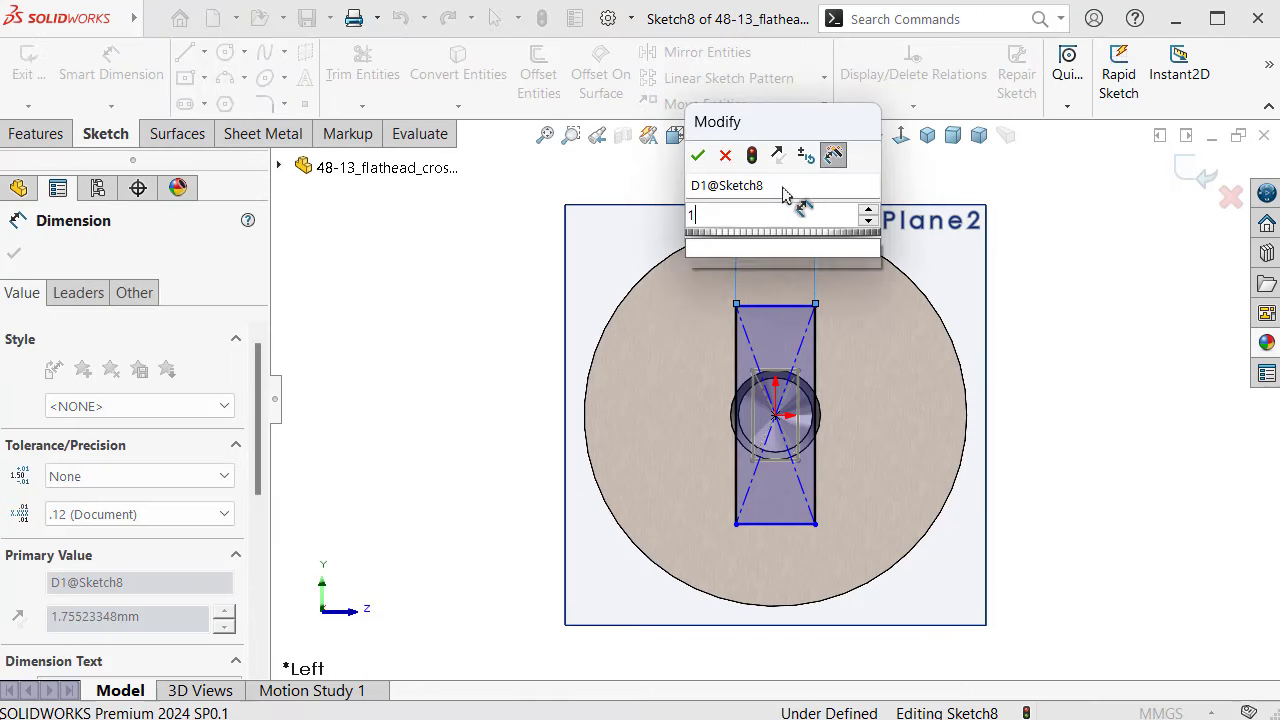
pyautogui.write('1')
pyautogui.press('Return')
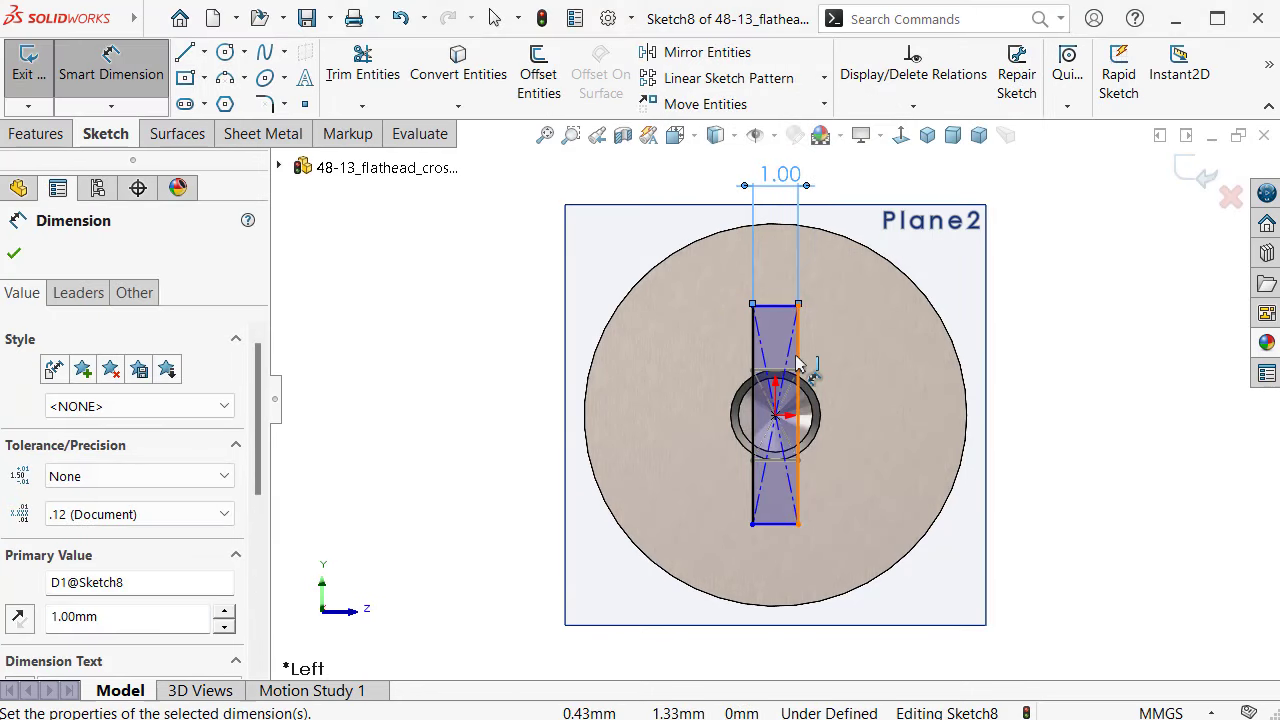
pyautogui.click(798, 364)
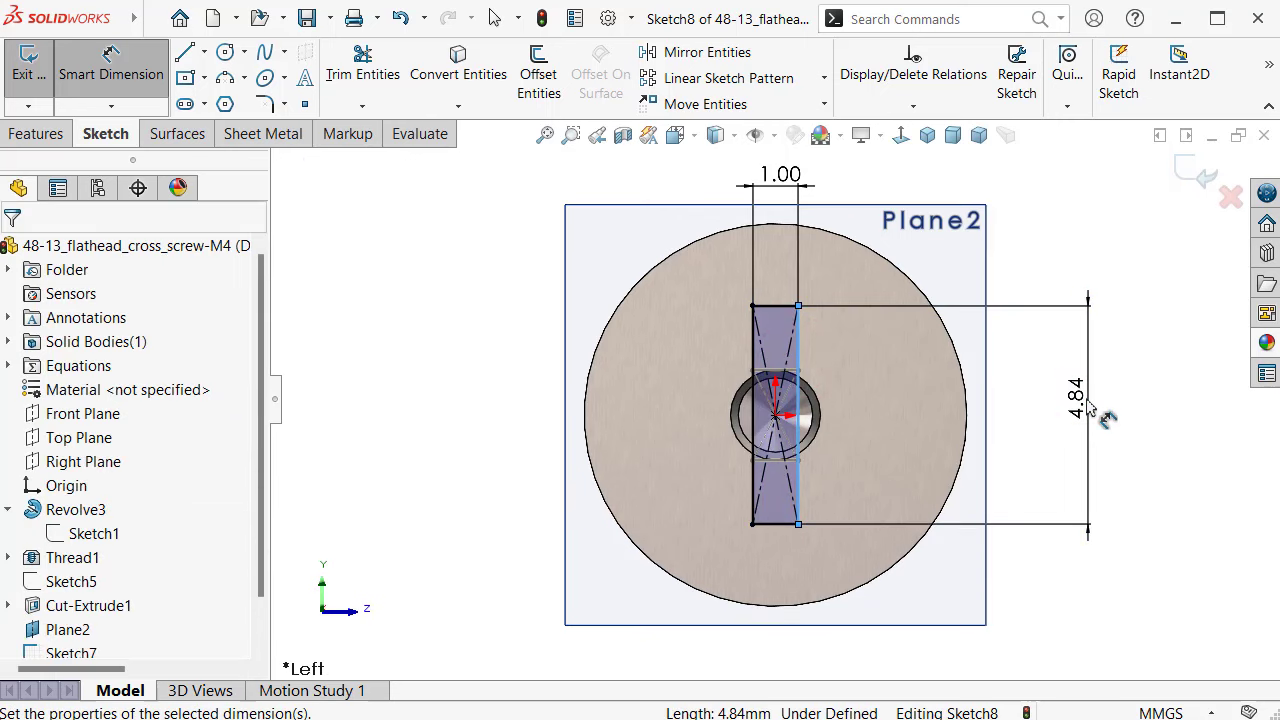
pyautogui.click(1090, 405)
pyautogui.write('4,')
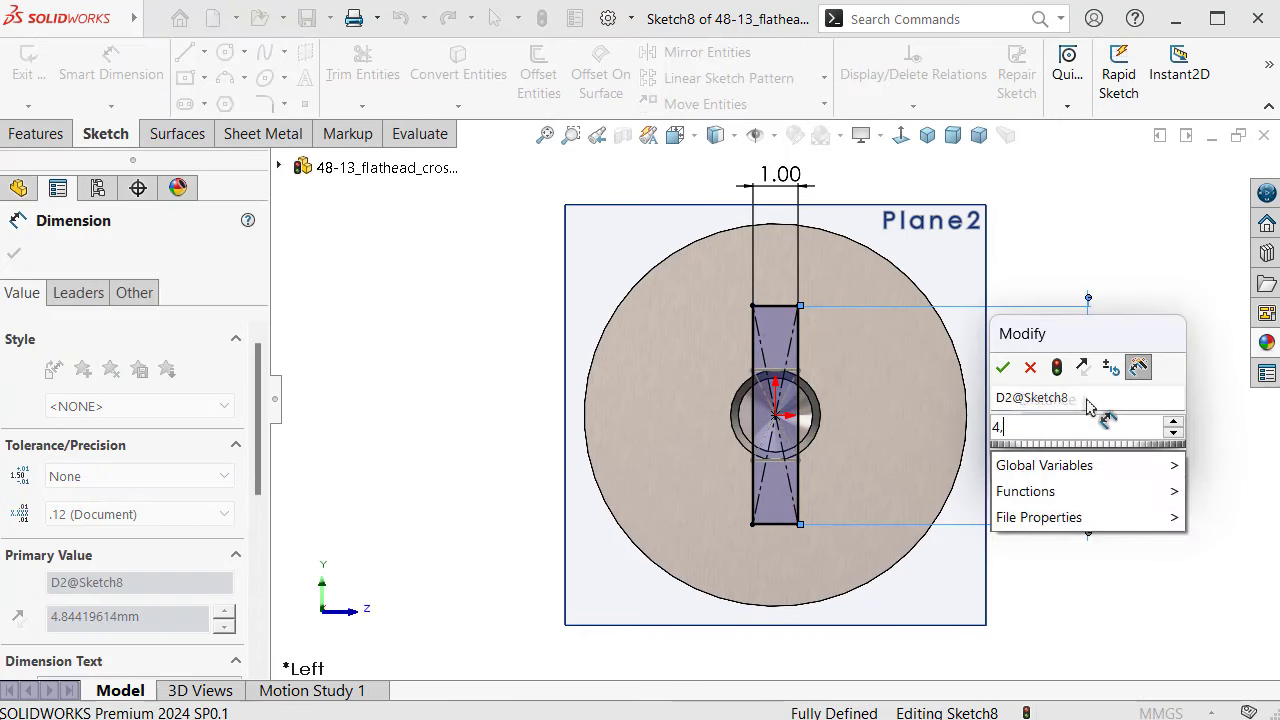
pyautogui.write('.45')
pyautogui.press('Return')
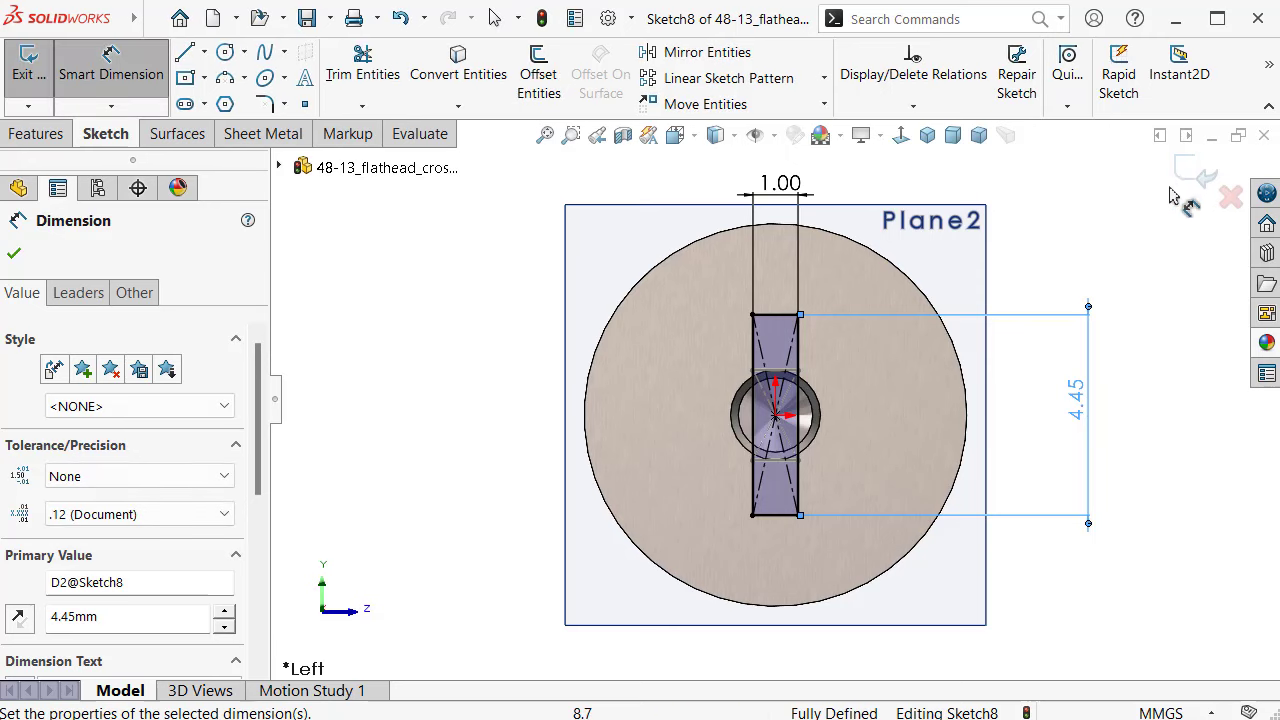
pyautogui.click(1192, 167)
pyautogui.moveTo(1060, 252)
pyautogui.mouseDown(button='middle')
pyautogui.moveTo(967, 302)
pyautogui.moveTo(930, 290)
pyautogui.mouseUp(button='middle')
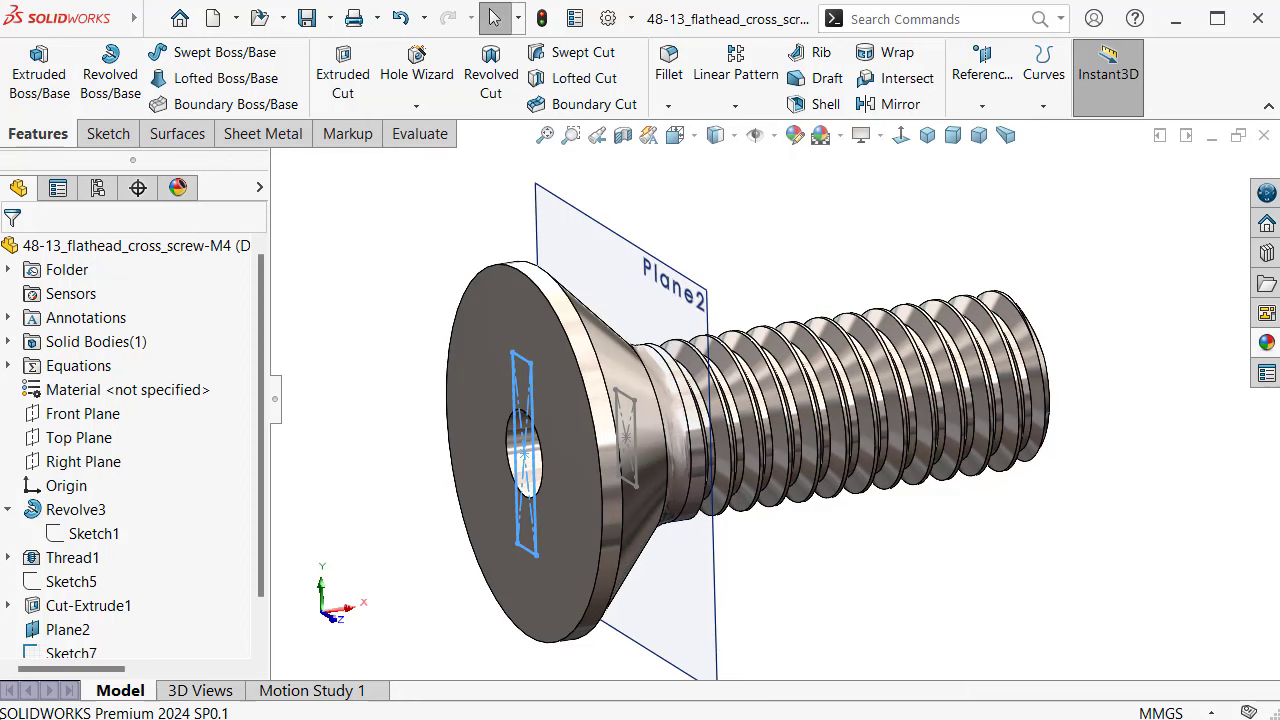
# Step: Create a lofted cut from Sketch8 to Sketch7, clearing and reselecting the profiles once
pyautogui.click(576, 88)
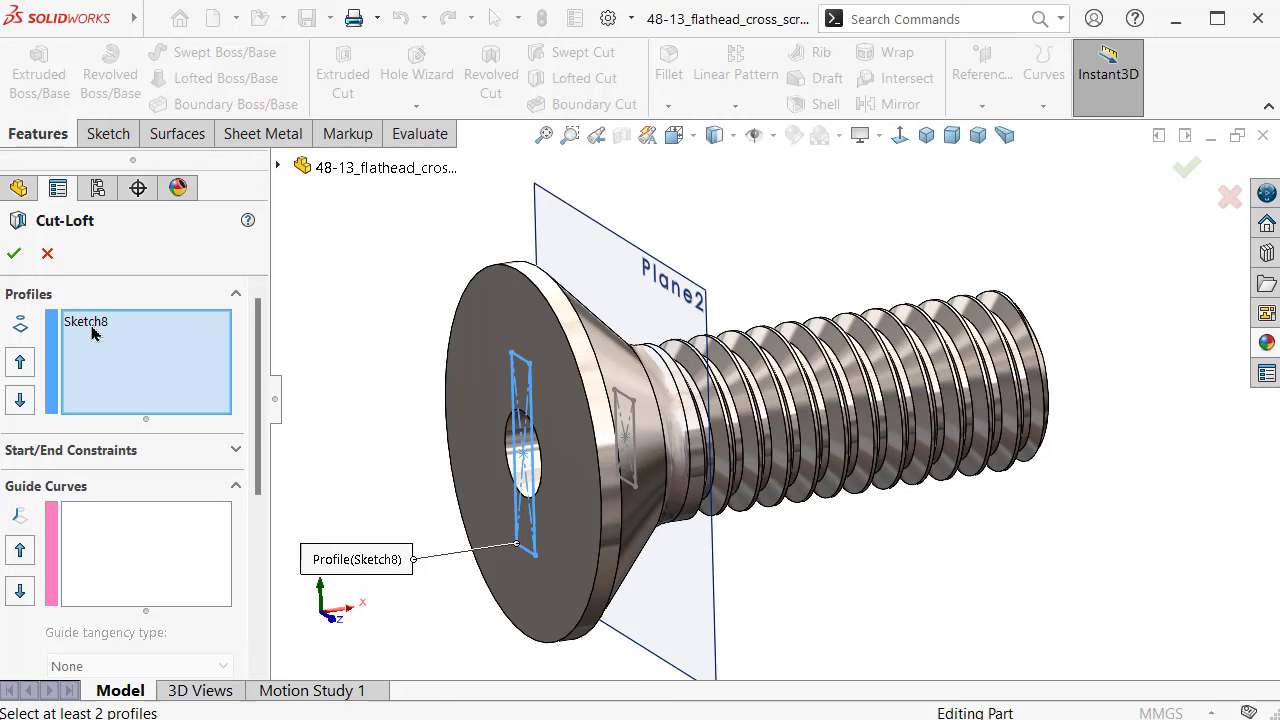
pyautogui.click(91, 330)
pyautogui.click(633, 400)
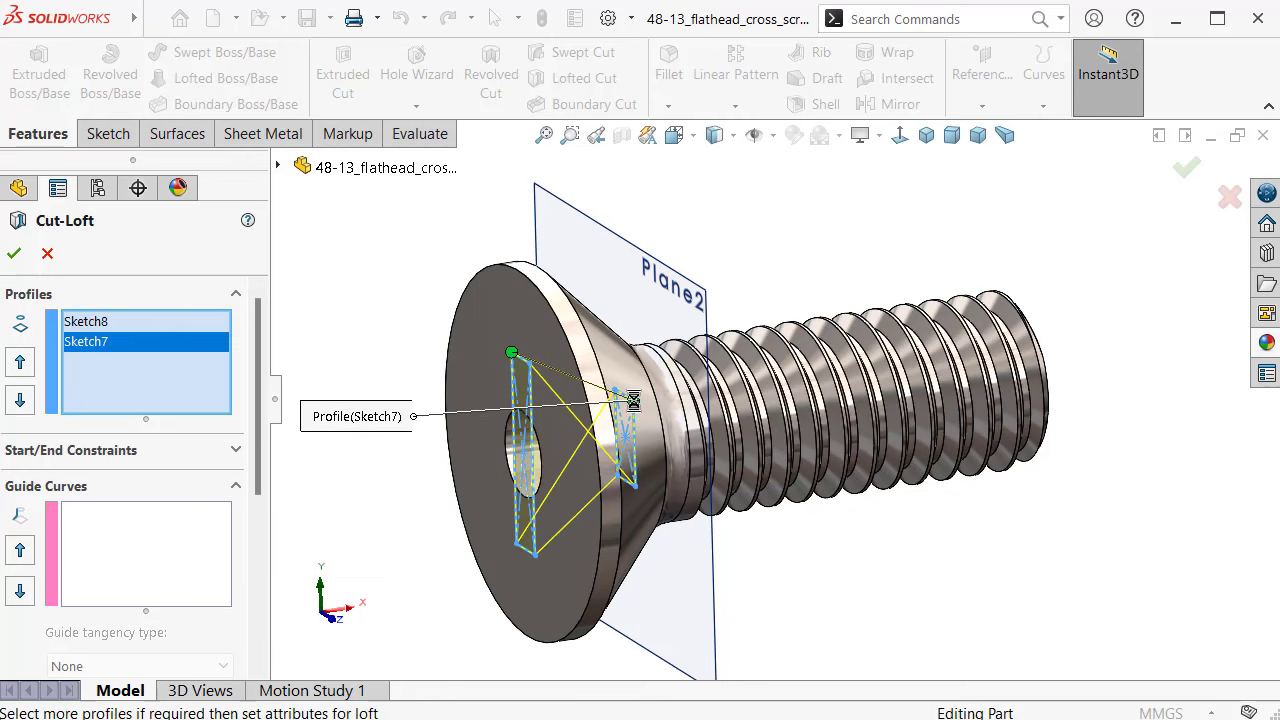
pyautogui.rightClick(213, 372)
pyautogui.click(300, 383)
pyautogui.click(528, 364)
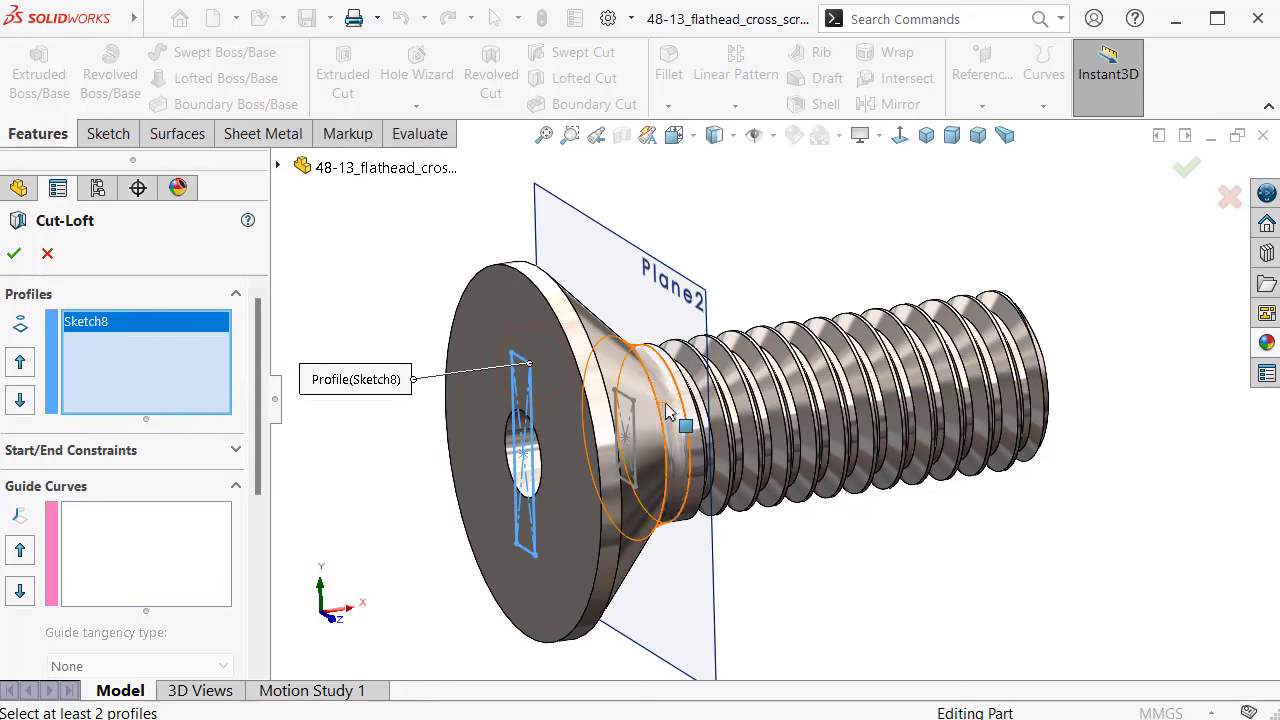
pyautogui.click(633, 401)
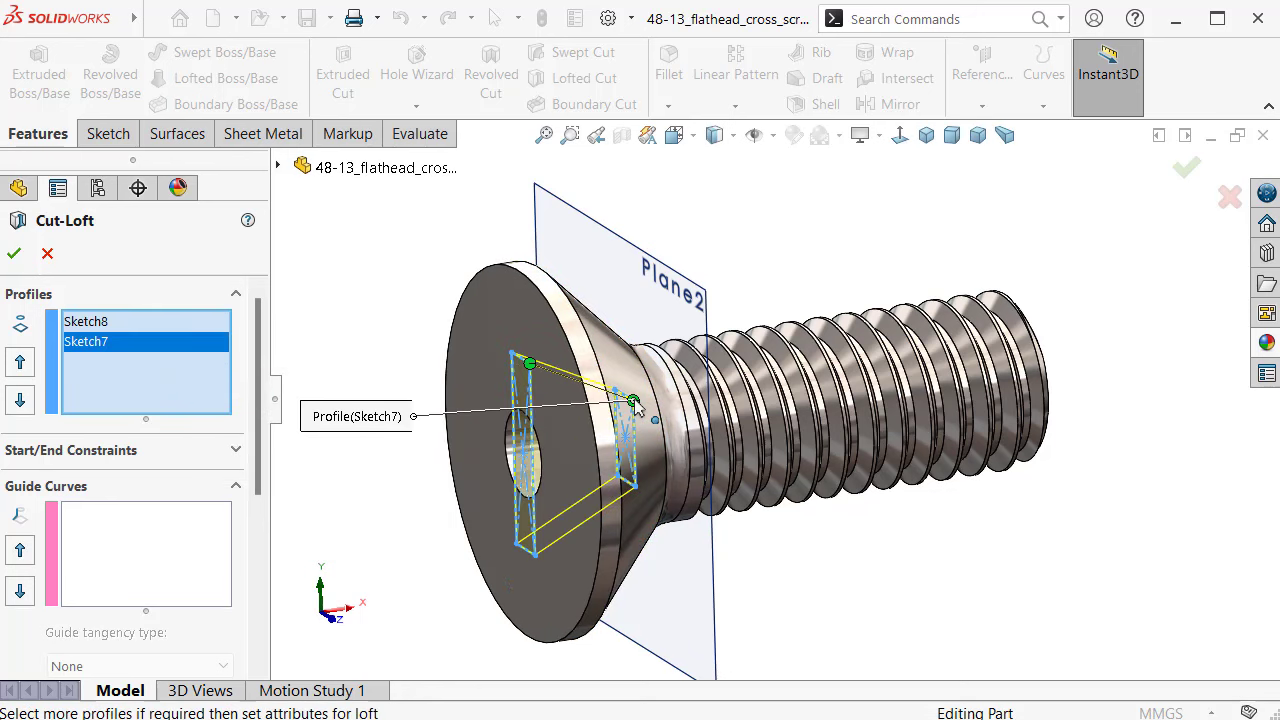
pyautogui.press('Return')
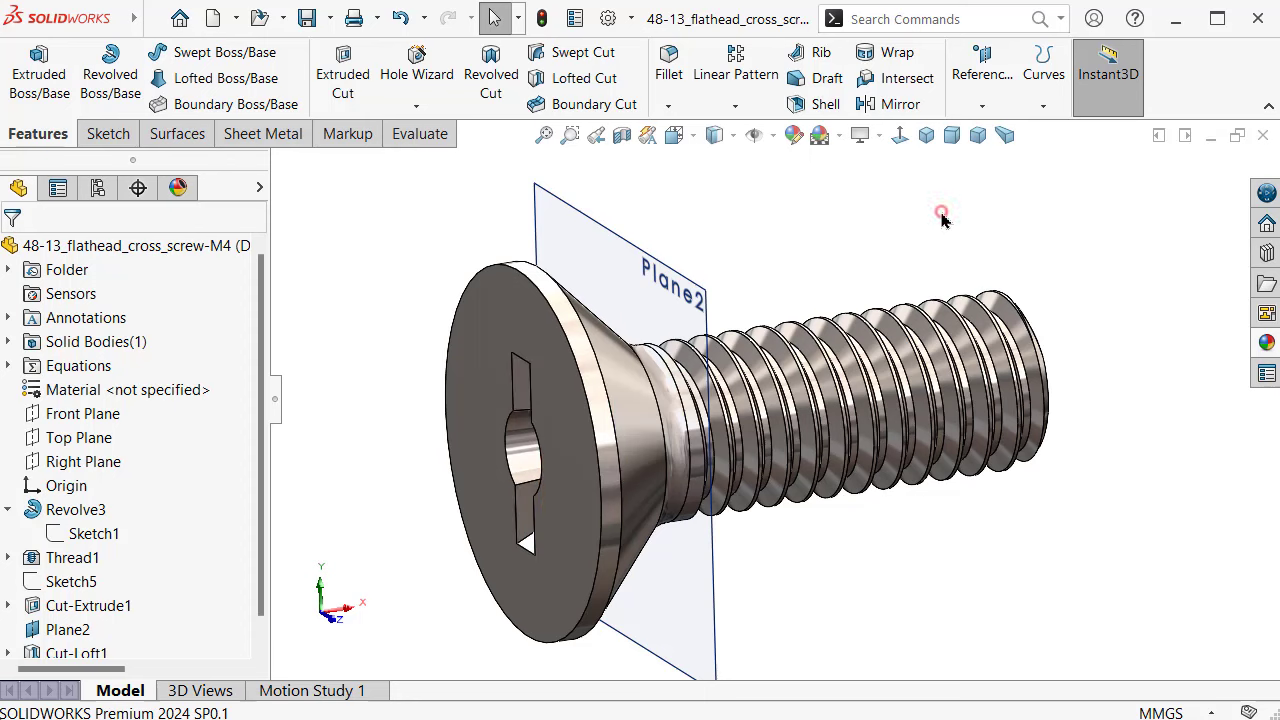
pyautogui.moveTo(941, 220)
pyautogui.mouseDown(button='middle')
pyautogui.moveTo(787, 315)
pyautogui.moveTo(779, 340)
pyautogui.mouseUp(button='middle')
# Step: Hide Plane2 in the model view
pyautogui.scroll(3, 779, 340)
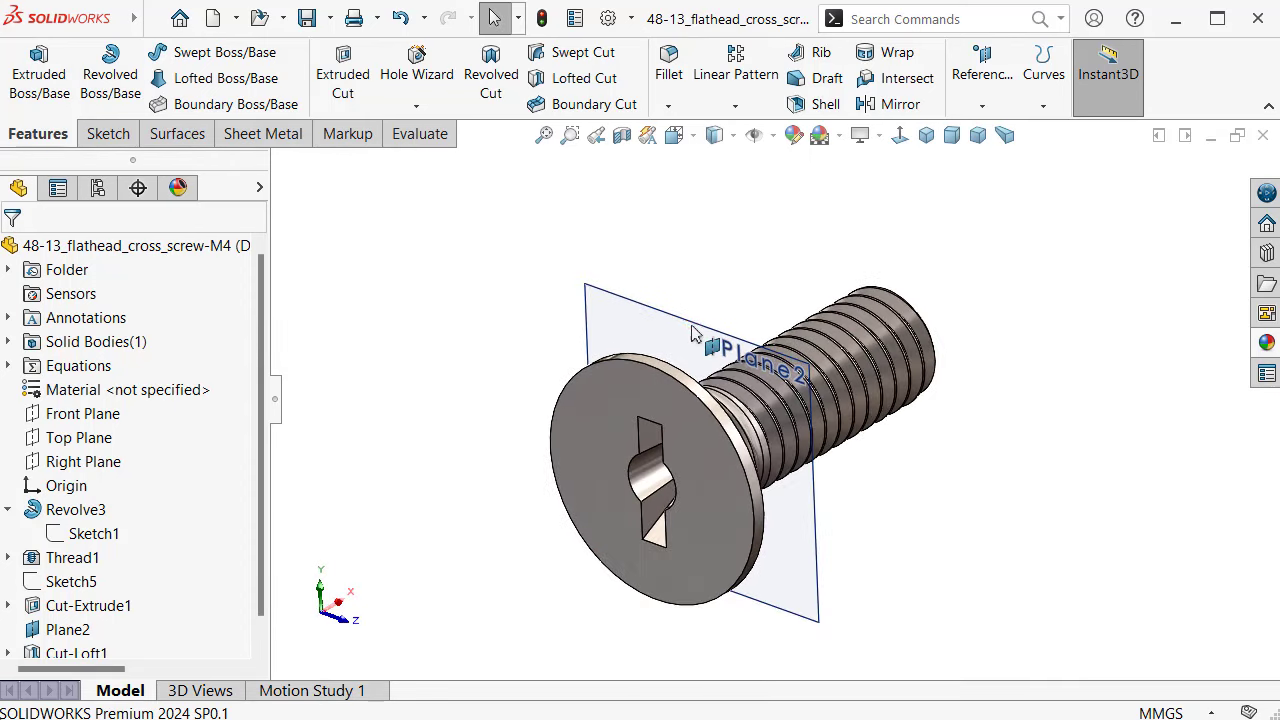
pyautogui.click(689, 321)
pyautogui.click(808, 266)
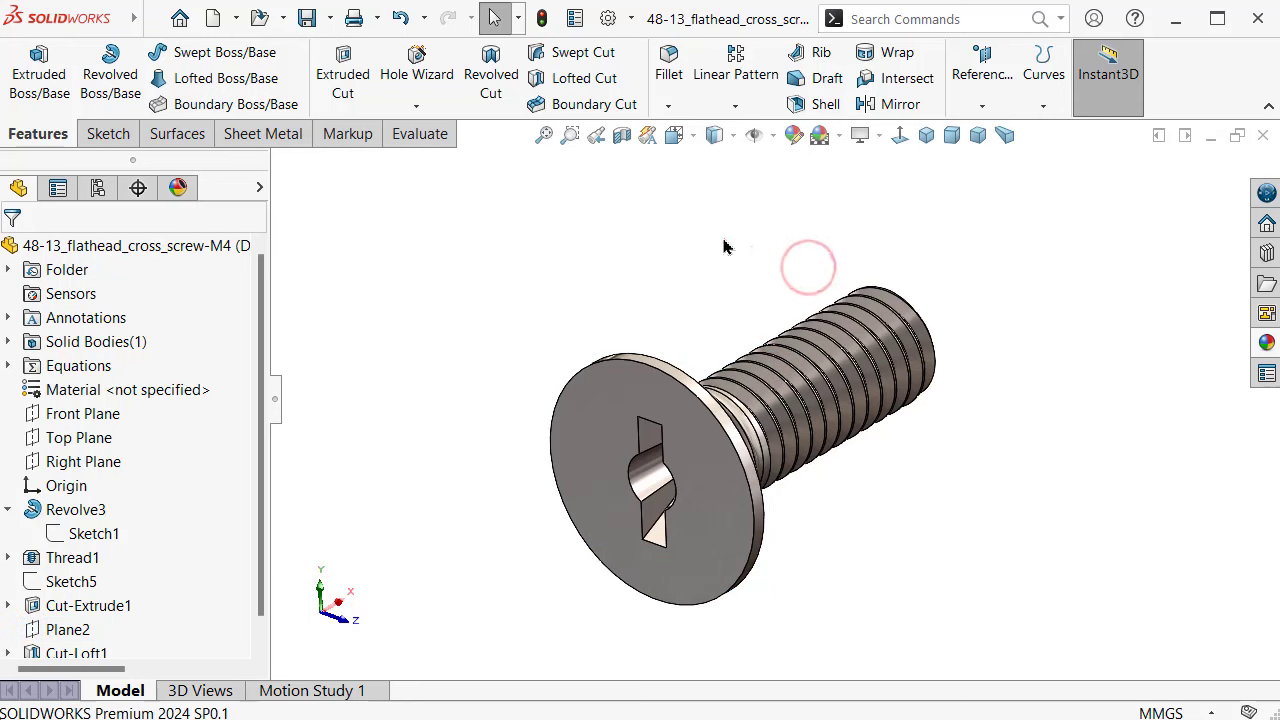
pyautogui.click(773, 135)
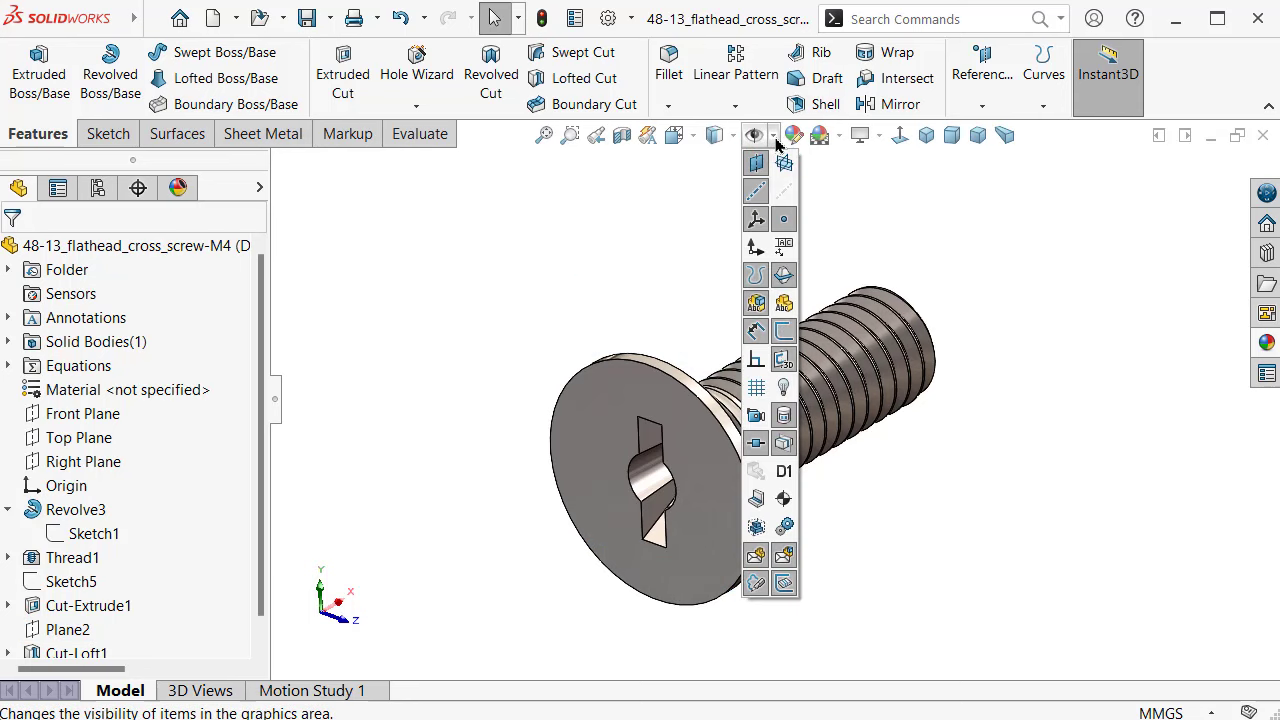
pyautogui.click(636, 206)
# Step: Set up a circular pattern of Cut-Loft1 around the screw's Axis<1>
pyautogui.click(735, 106)
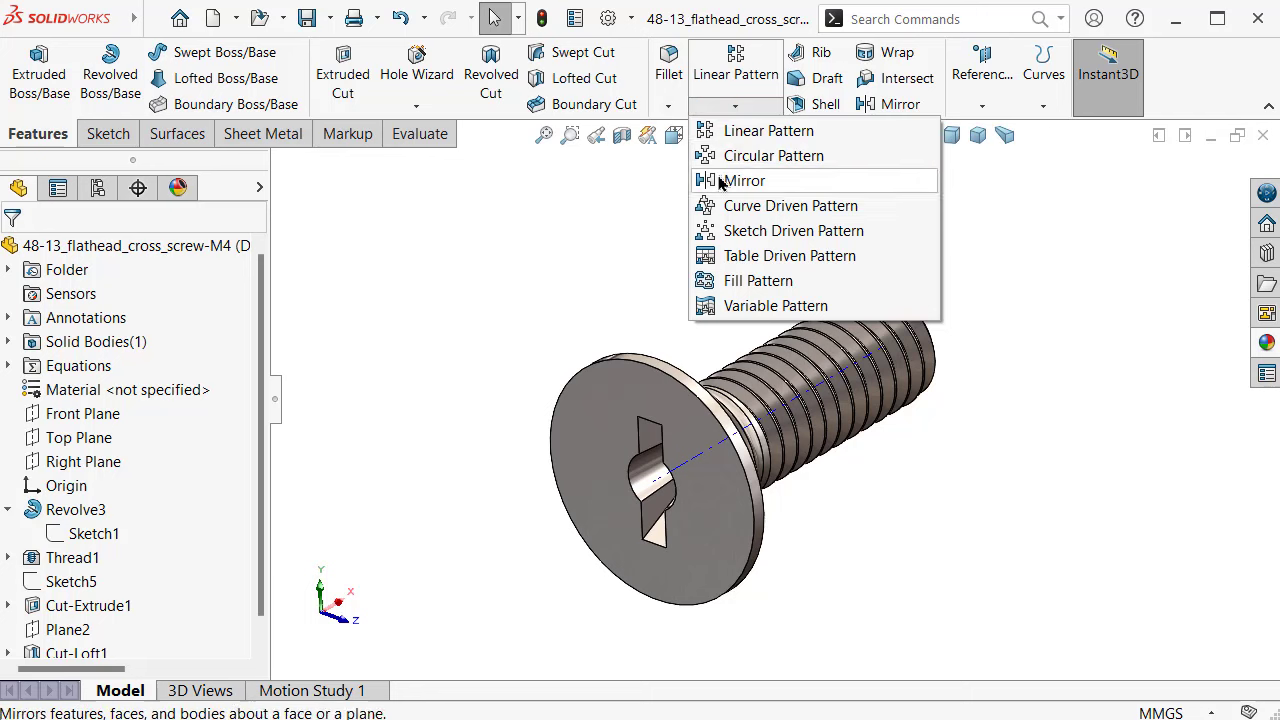
pyautogui.click(712, 155)
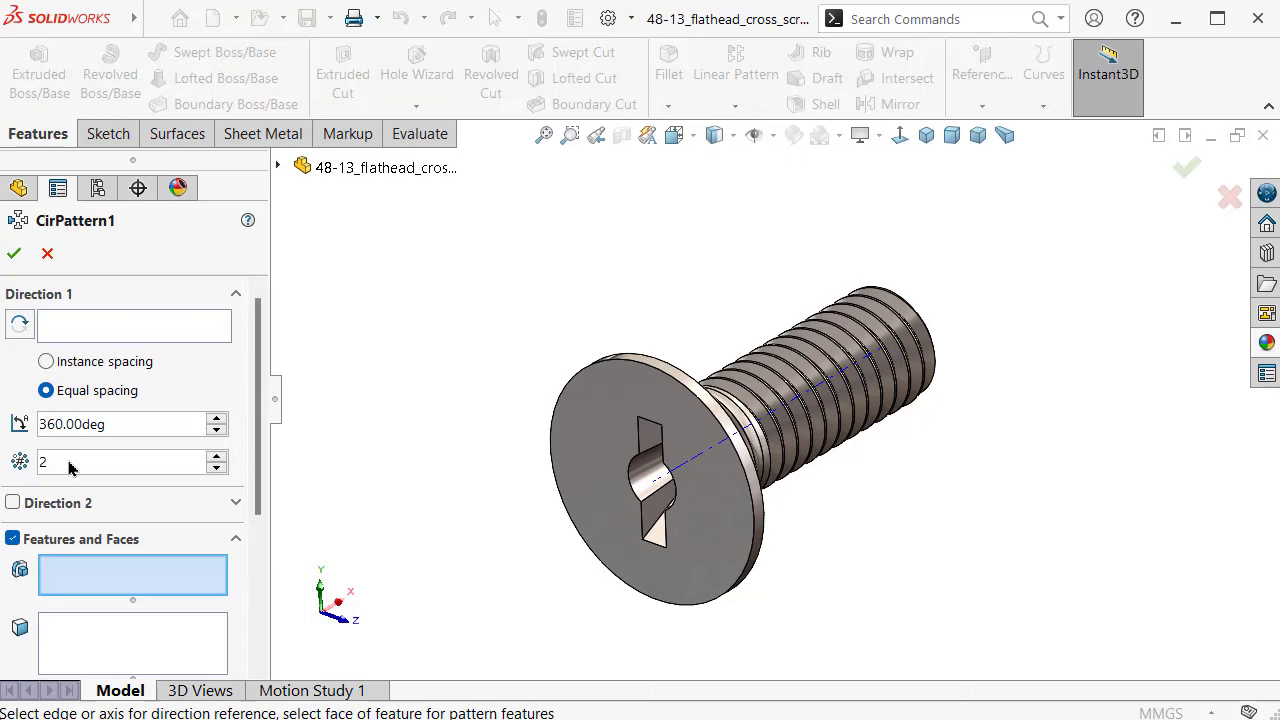
pyautogui.click(93, 335)
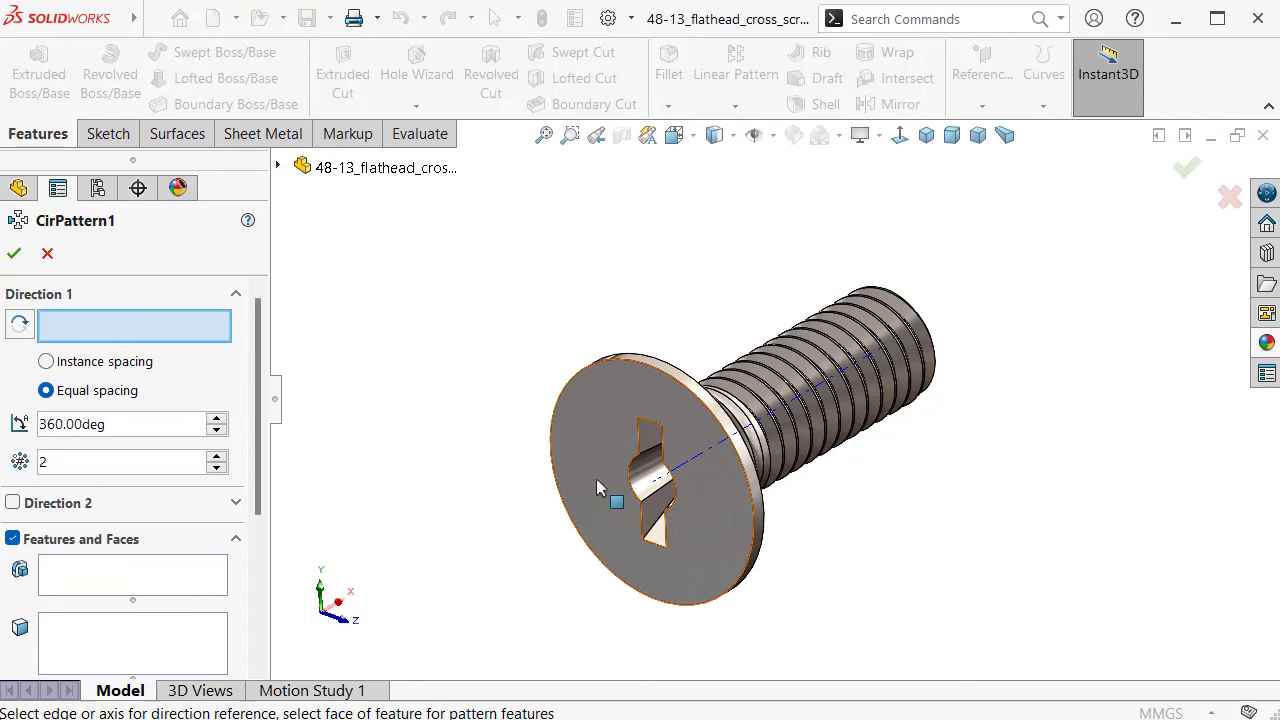
pyautogui.click(663, 478)
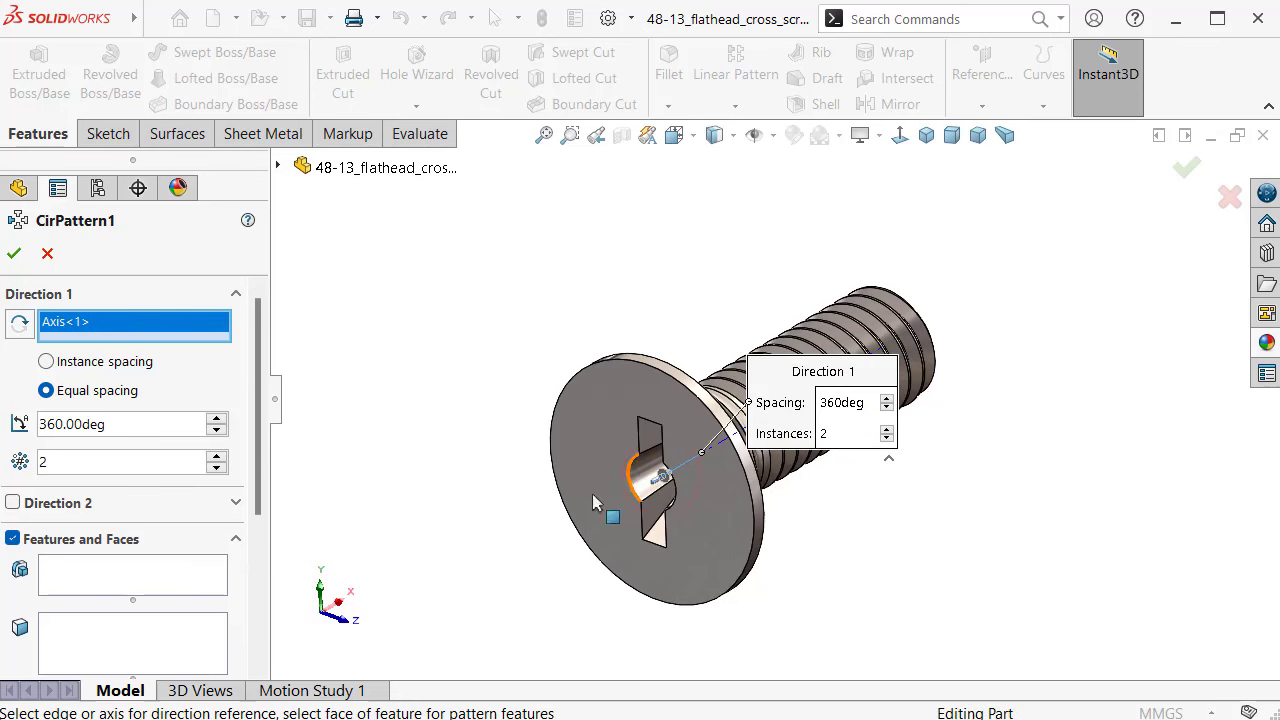
pyautogui.click(128, 570)
pyautogui.click(651, 440)
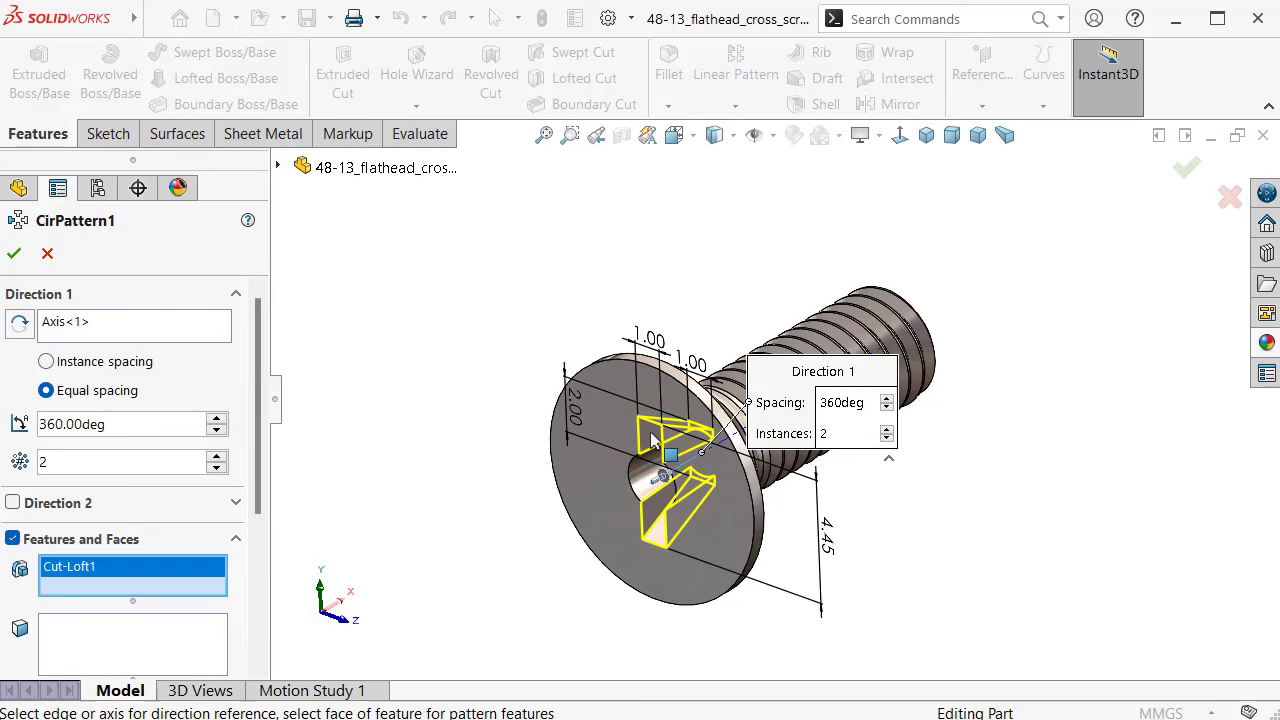
# Step: Set the circular pattern angle to 90° and accept the pattern
pyautogui.doubleClick(128, 425)
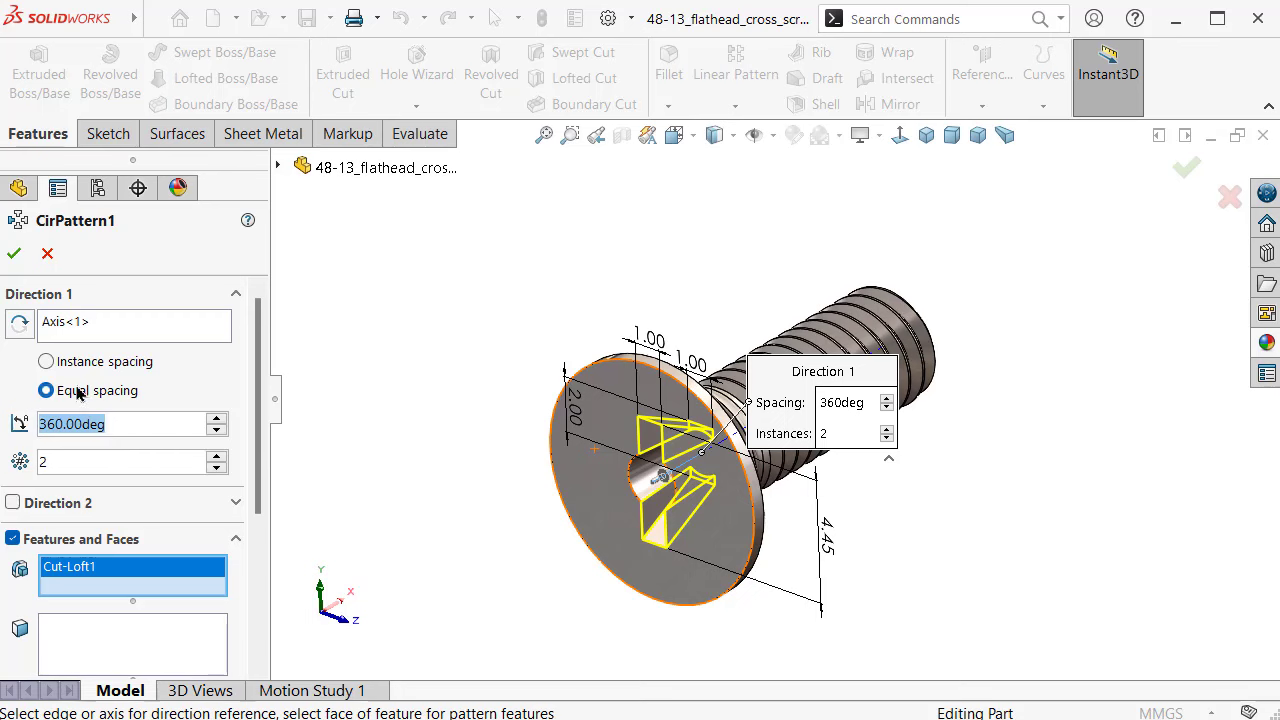
pyautogui.write('90')
pyautogui.press('Return')
pyautogui.write('fo')
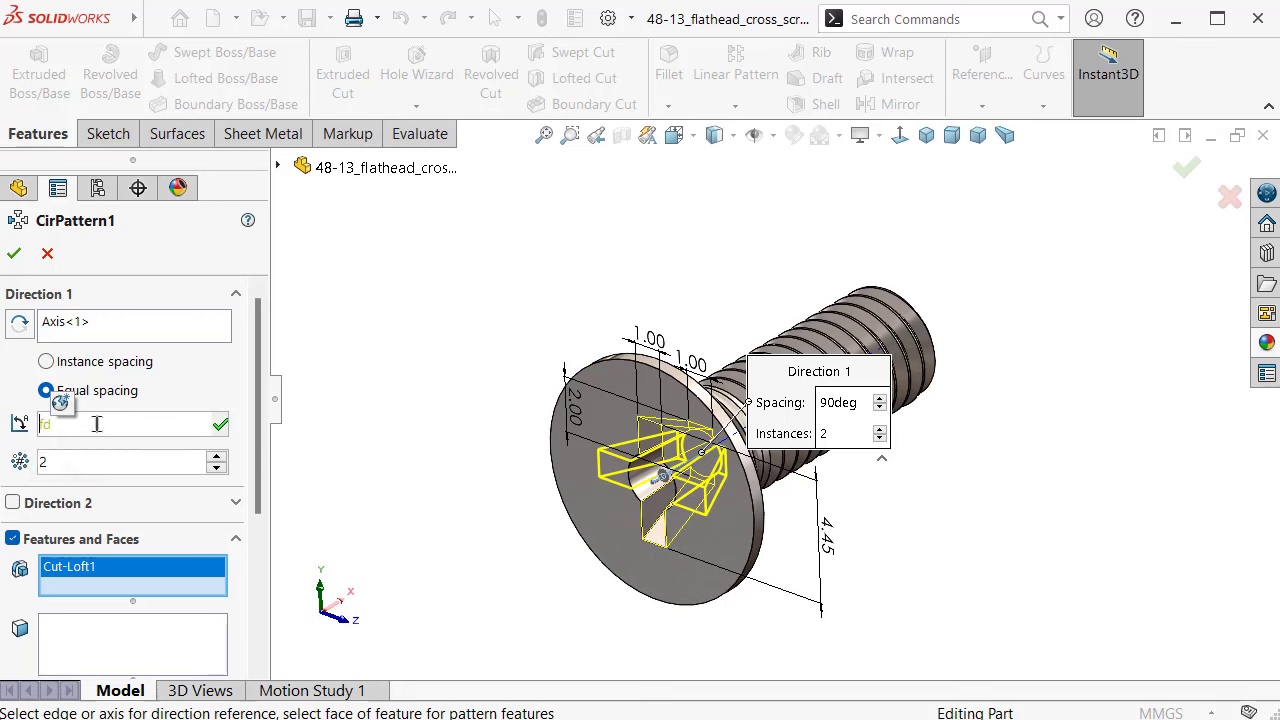
pyautogui.press('BackSpace')
pyautogui.press('BackSpace')
pyautogui.write('90')
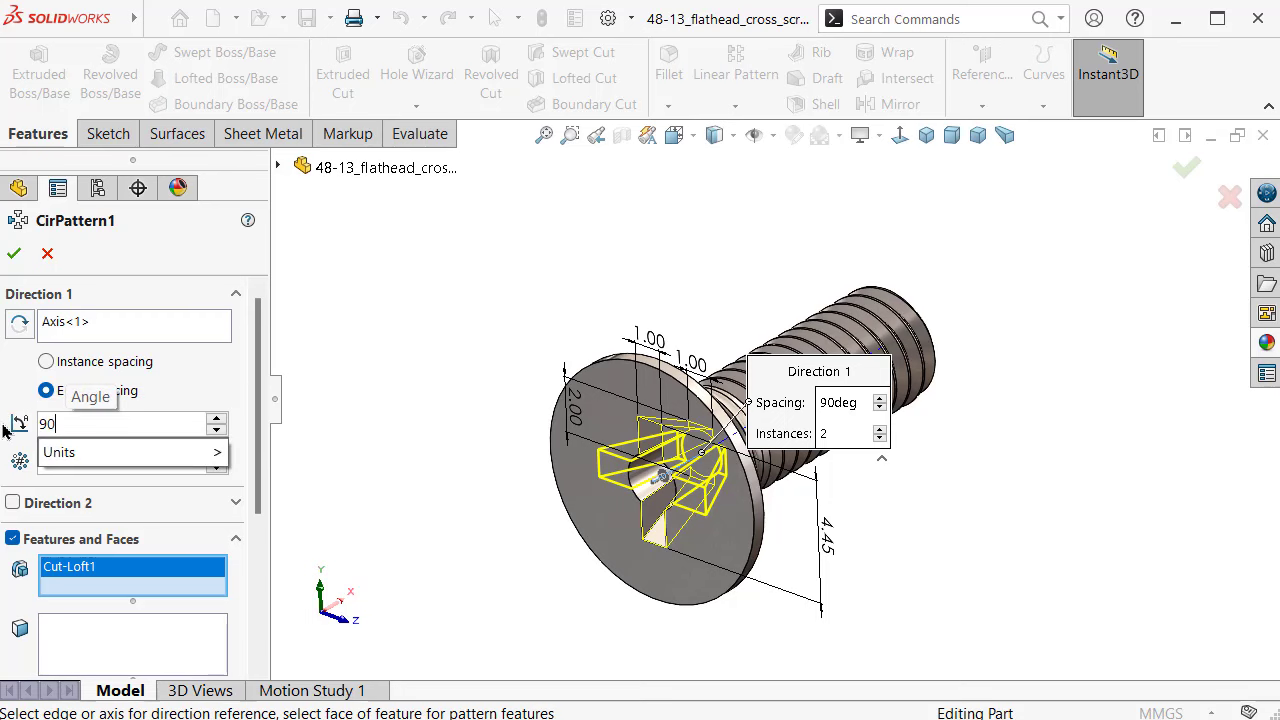
pyautogui.press('Return')
pyautogui.click(473, 361)
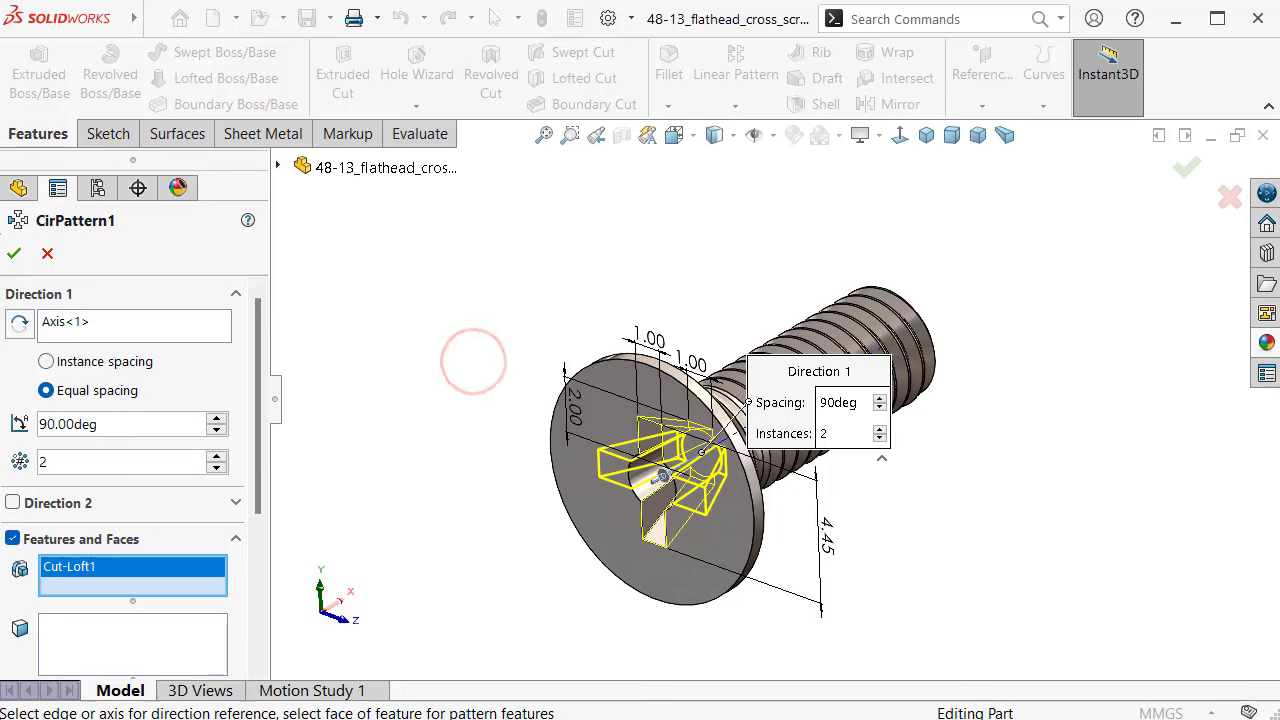
pyautogui.click(13, 256)
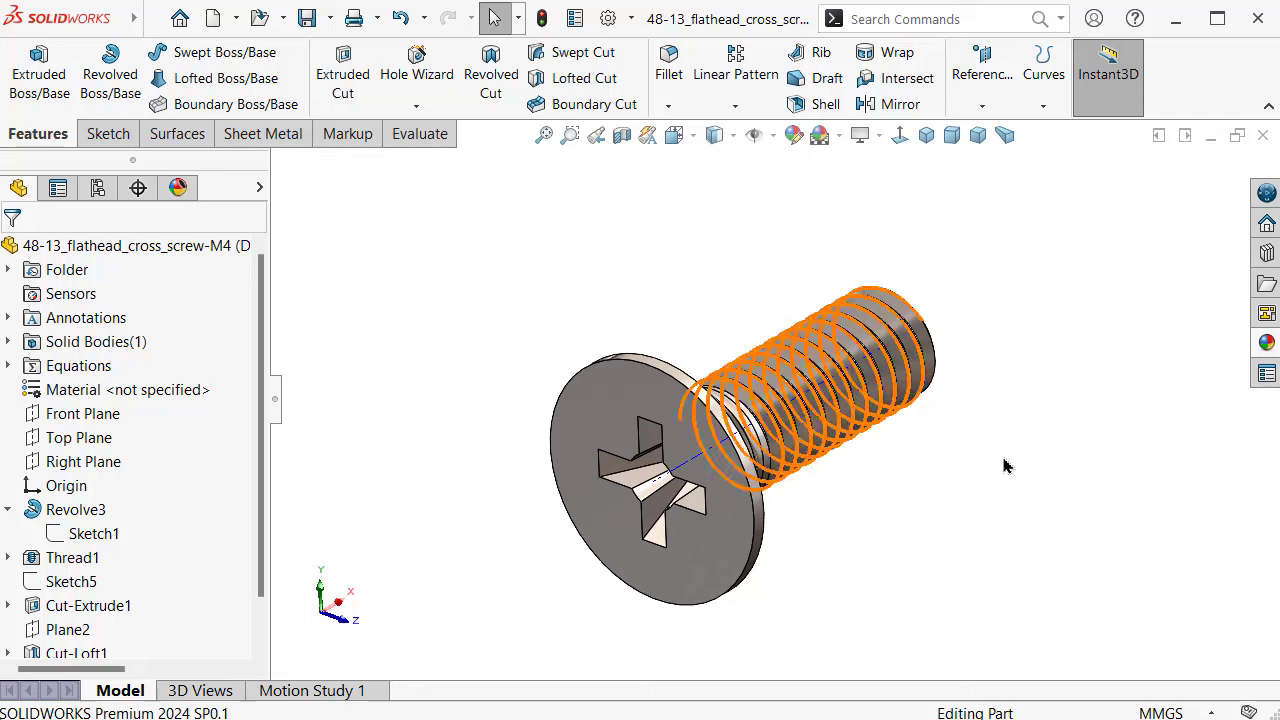
pyautogui.moveTo(1005, 465)
pyautogui.mouseDown(button='middle')
pyautogui.moveTo(1051, 414)
pyautogui.moveTo(1040, 420)
pyautogui.mouseUp(button='middle')
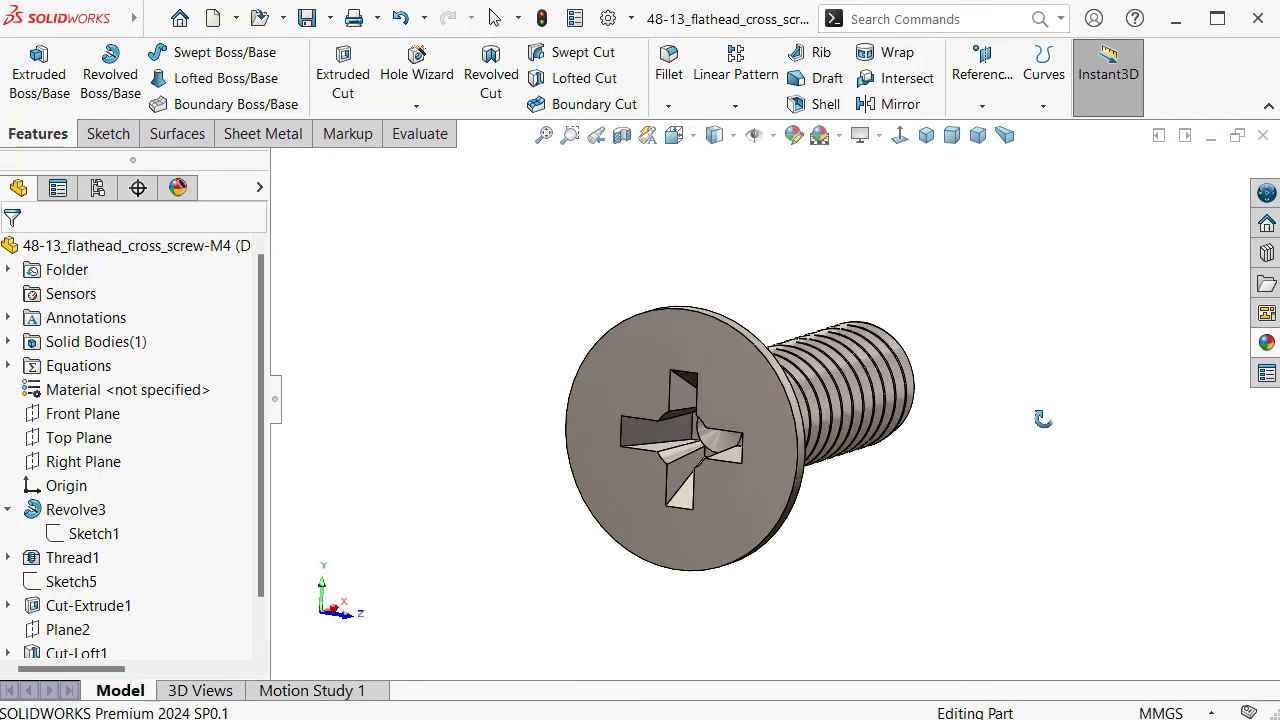
# Step: Hide the axis line and fit the screw in view, looking at the head
pyautogui.click(773, 135)
pyautogui.click(771, 180)
pyautogui.scroll(-3, 640, 360)
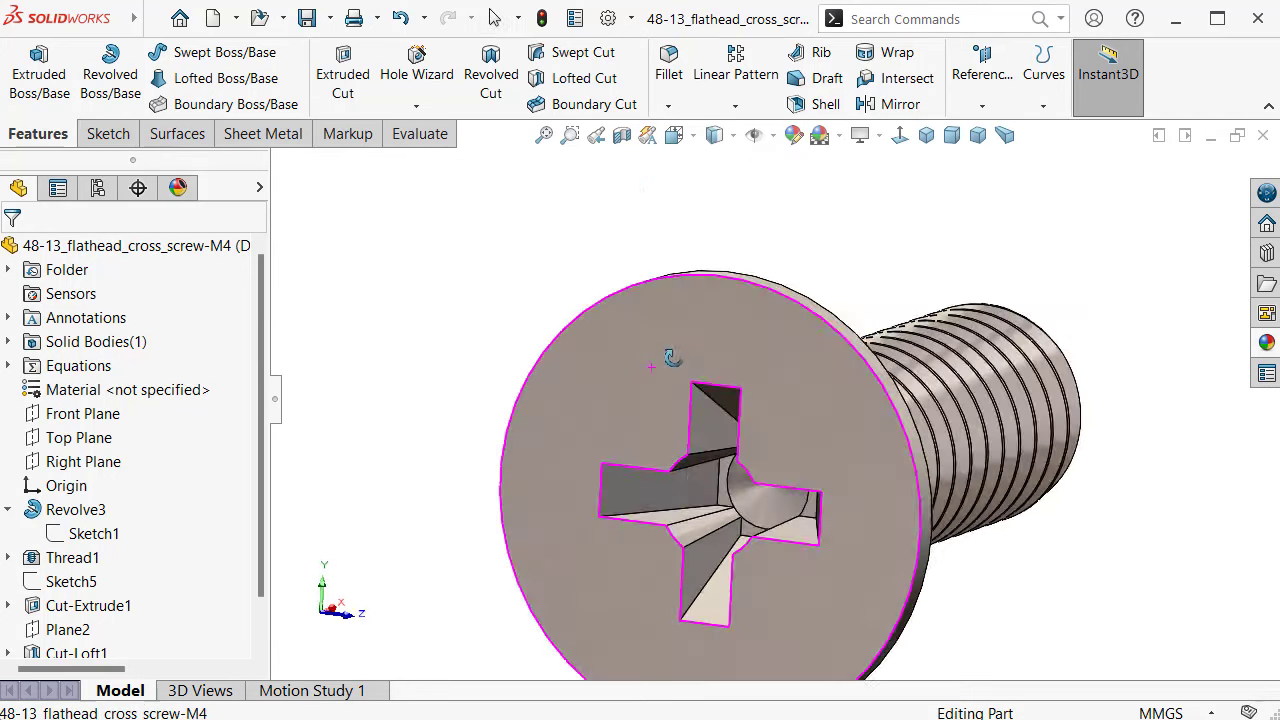
pyautogui.moveTo(672, 357)
pyautogui.mouseDown(button='middle')
pyautogui.moveTo(696, 342)
pyautogui.moveTo(650, 336)
pyautogui.moveTo(678, 353)
pyautogui.moveTo(687, 311)
pyautogui.moveTo(683, 365)
pyautogui.moveTo(650, 385)
pyautogui.moveTo(609, 403)
pyautogui.moveTo(529, 351)
pyautogui.moveTo(562, 376)
pyautogui.mouseUp(button='middle')
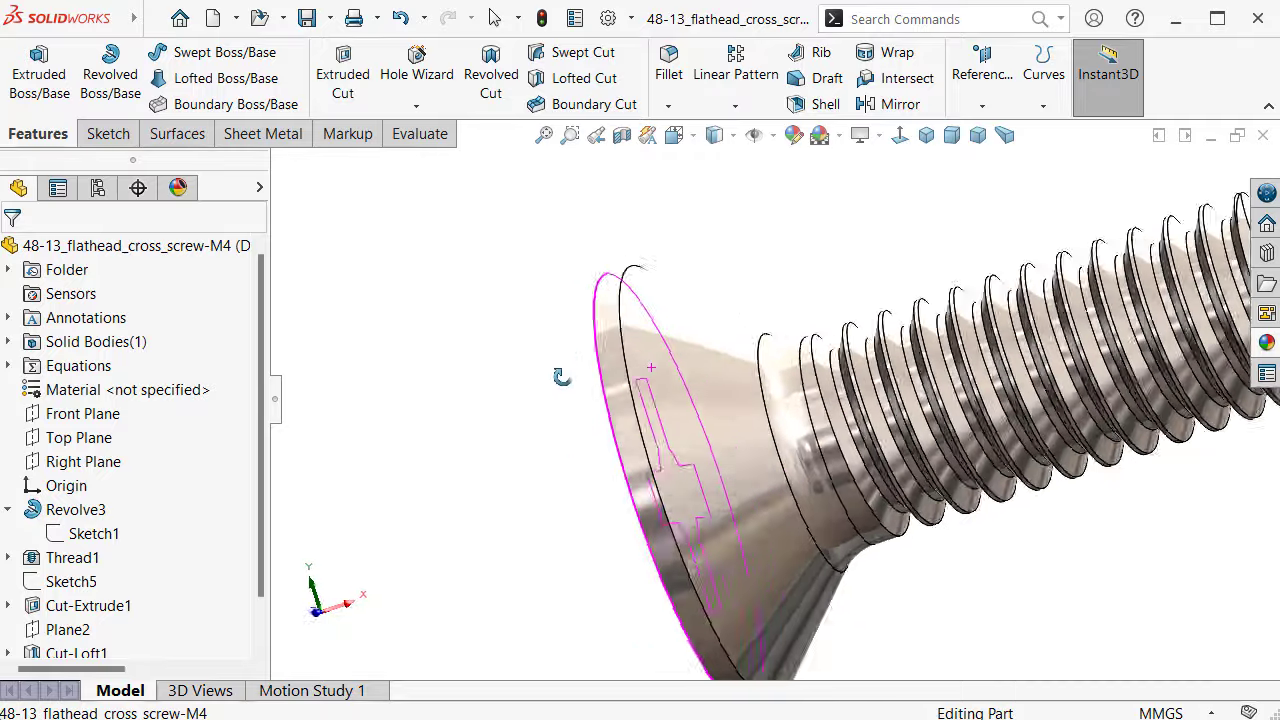
pyautogui.press('f')
# Step: Inspect the screw in isometric, side and angled views, then collapse the feature tree
pyautogui.click(926, 135)
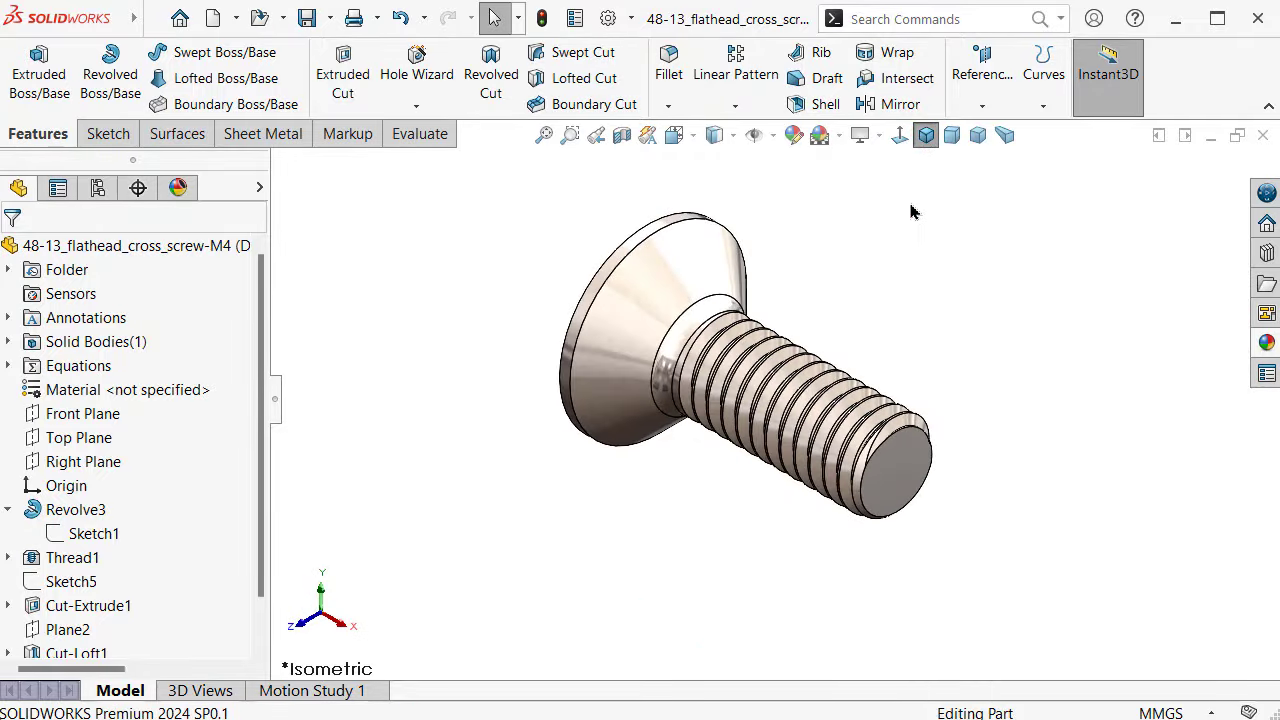
pyautogui.click(899, 135)
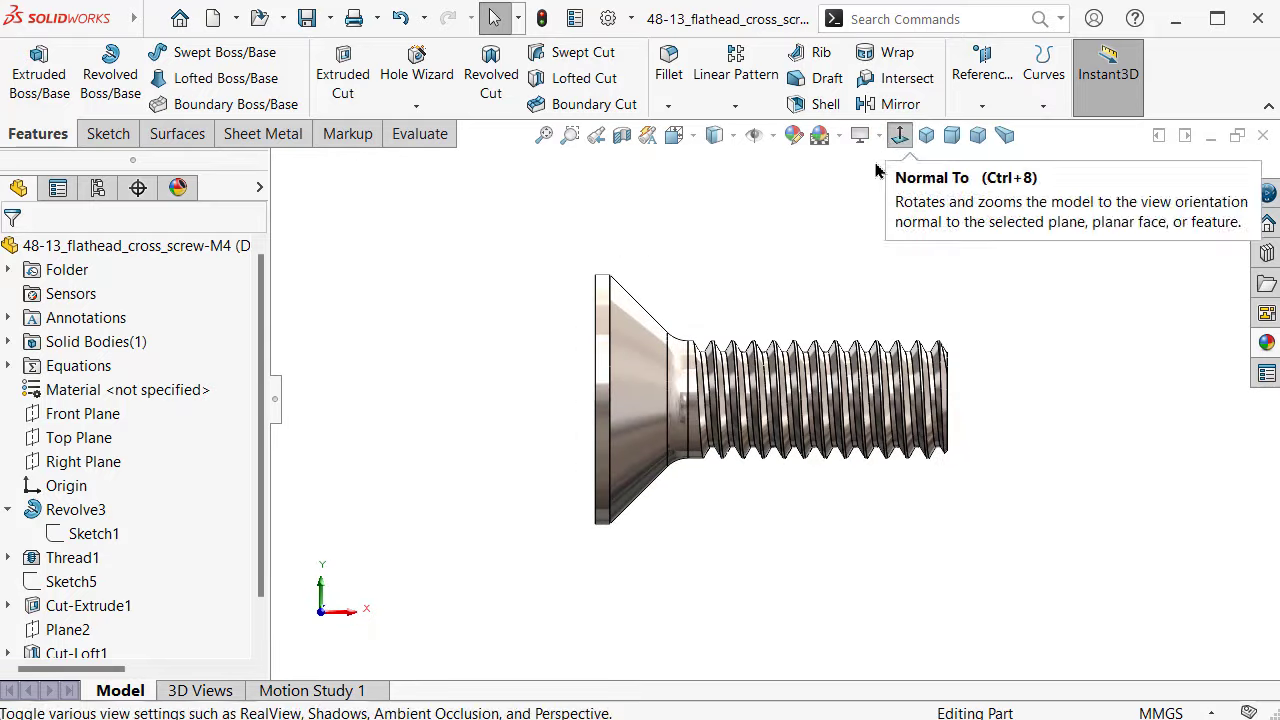
pyautogui.moveTo(774, 300)
pyautogui.mouseDown(button='middle')
pyautogui.moveTo(972, 370)
pyautogui.moveTo(1077, 371)
pyautogui.mouseUp(button='middle')
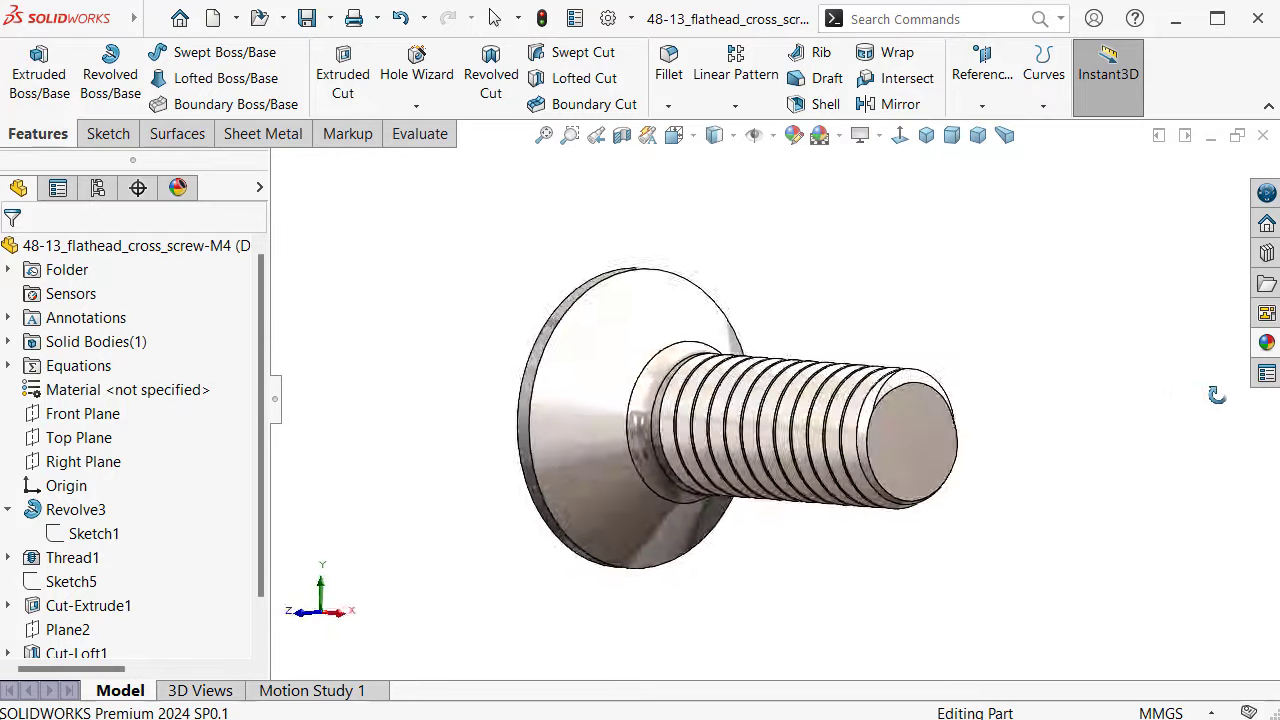
pyautogui.click(952, 135)
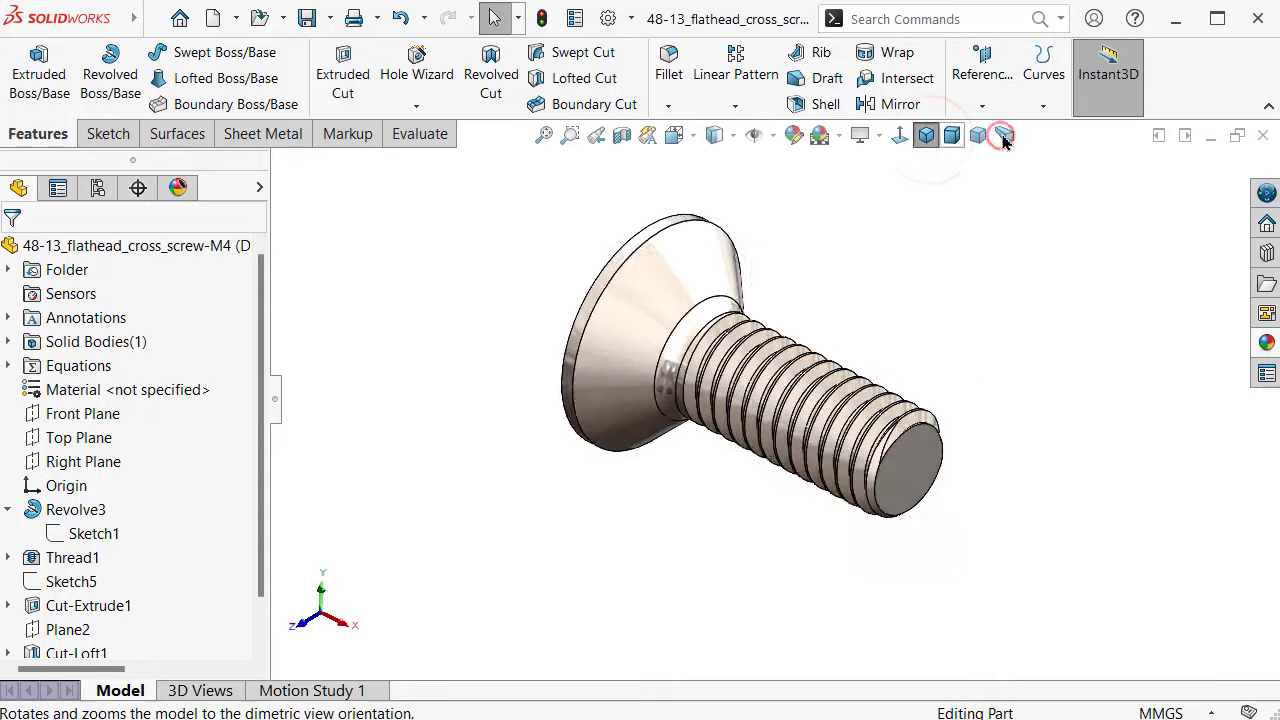
pyautogui.moveTo(895, 197)
pyautogui.mouseDown(button='middle')
pyautogui.moveTo(929, 471)
pyautogui.moveTo(863, 489)
pyautogui.mouseUp(button='middle')
pyautogui.scroll(-3, 714, 289)
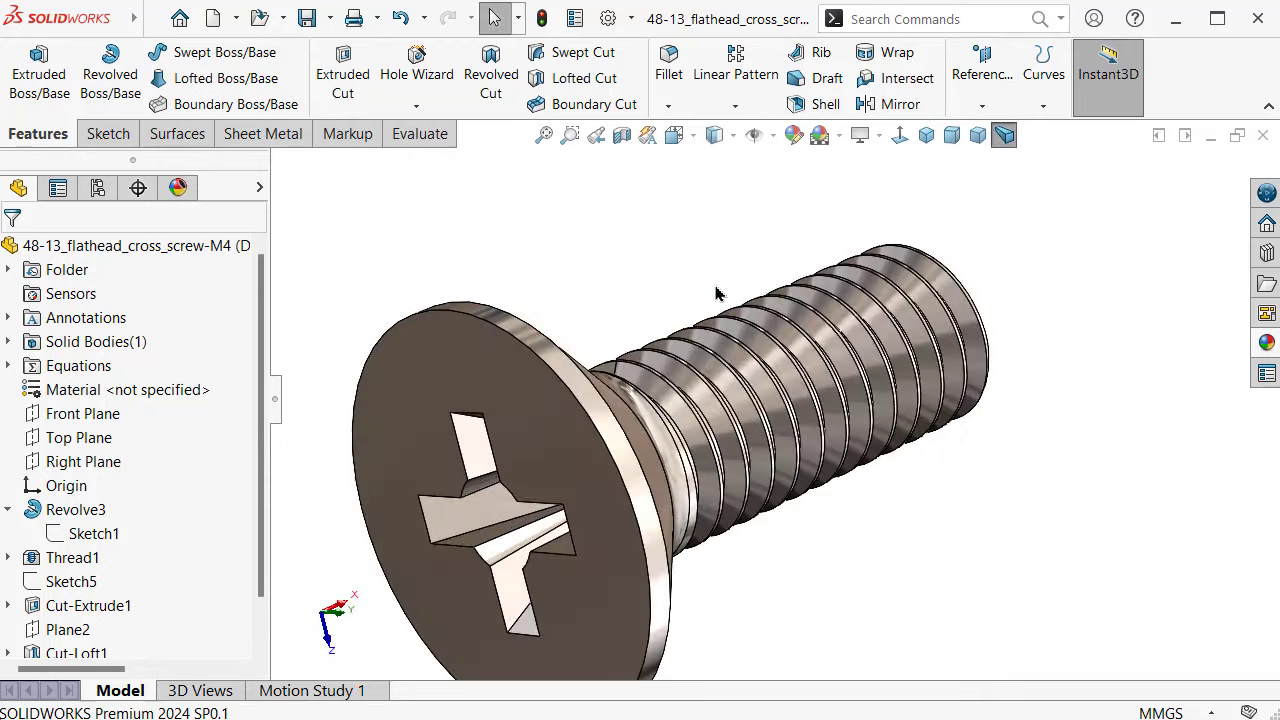
pyautogui.scroll(-2, 585, 360)
pyautogui.click(275, 399)
pyautogui.scroll(2, 644, 400)
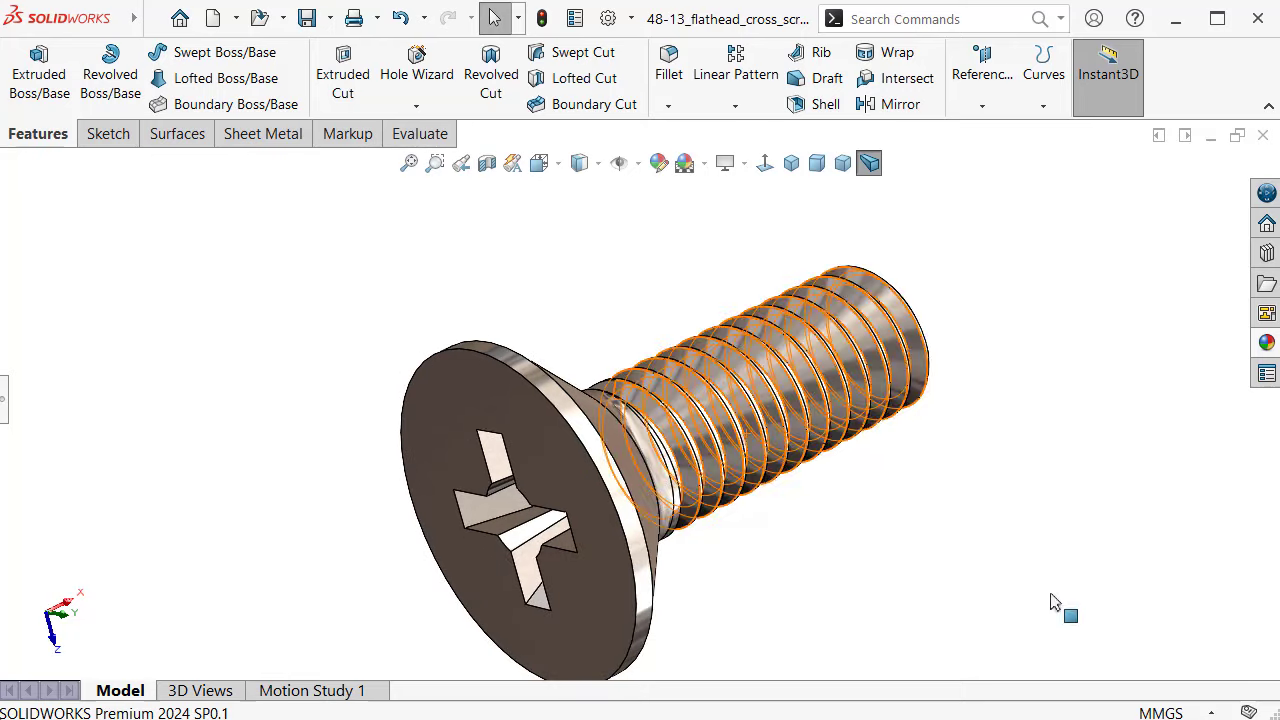